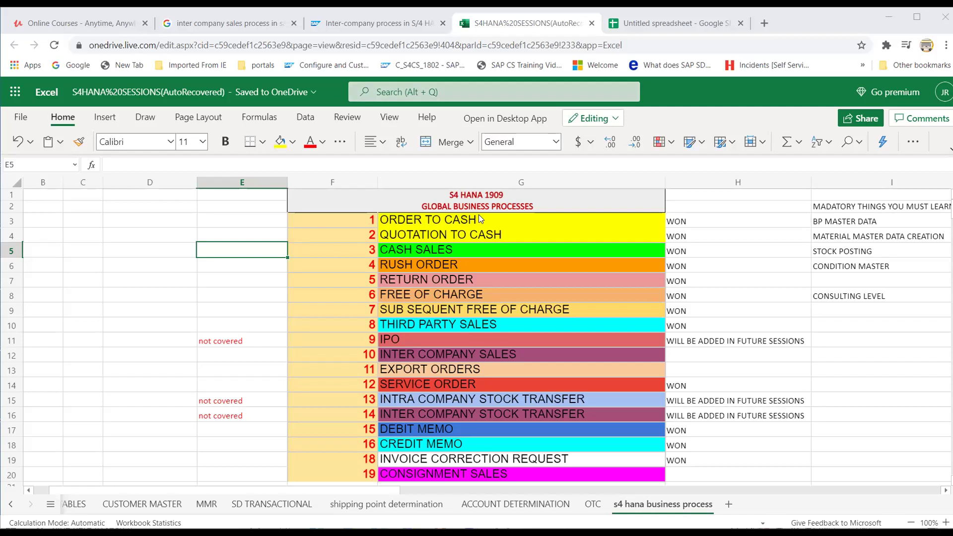
# Walk through the sales processes from ORDER TO CASH down to IPO in the process list.
pyautogui.click(440, 223)
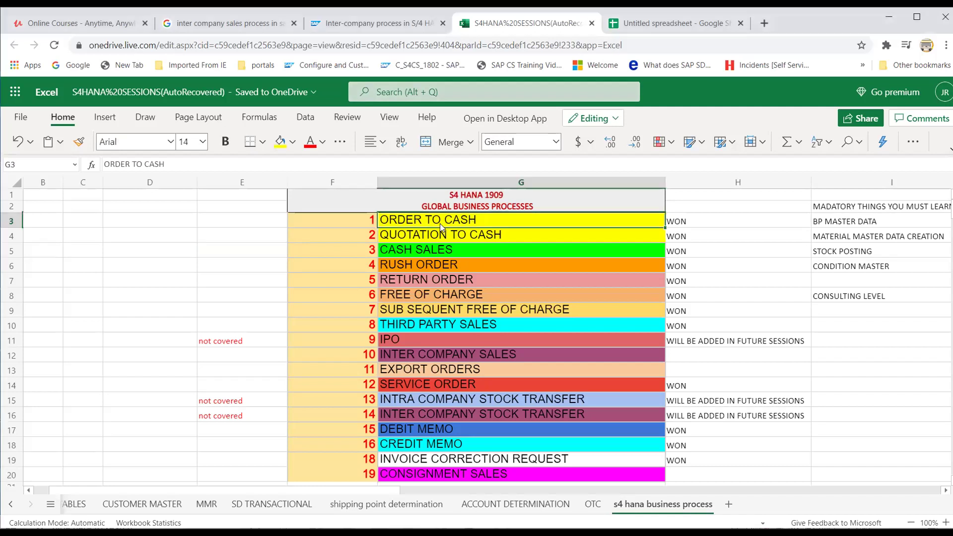
pyautogui.click(437, 233)
pyautogui.click(431, 256)
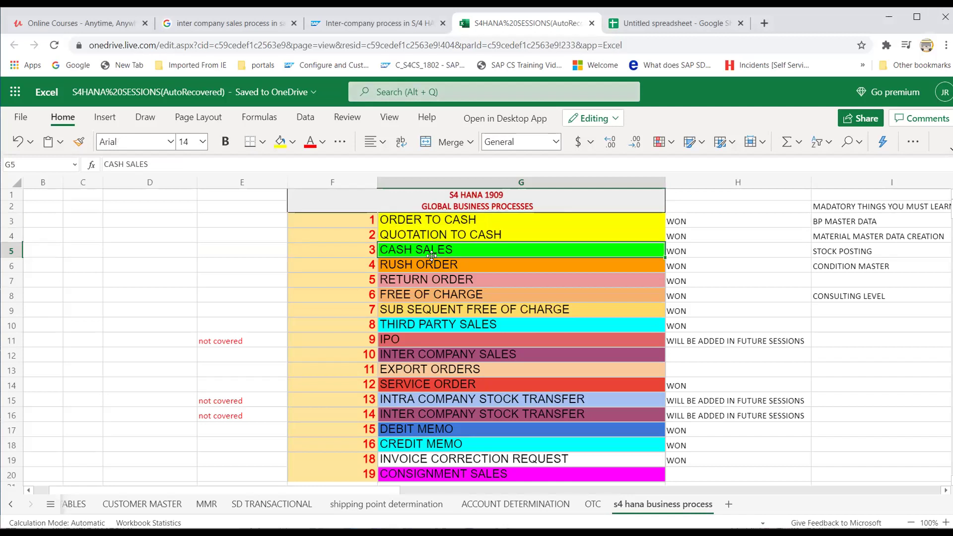
pyautogui.moveTo(431, 264); pyautogui.dragTo(432, 281)
pyautogui.click(432, 281)
pyautogui.click(433, 294)
pyautogui.click(433, 307)
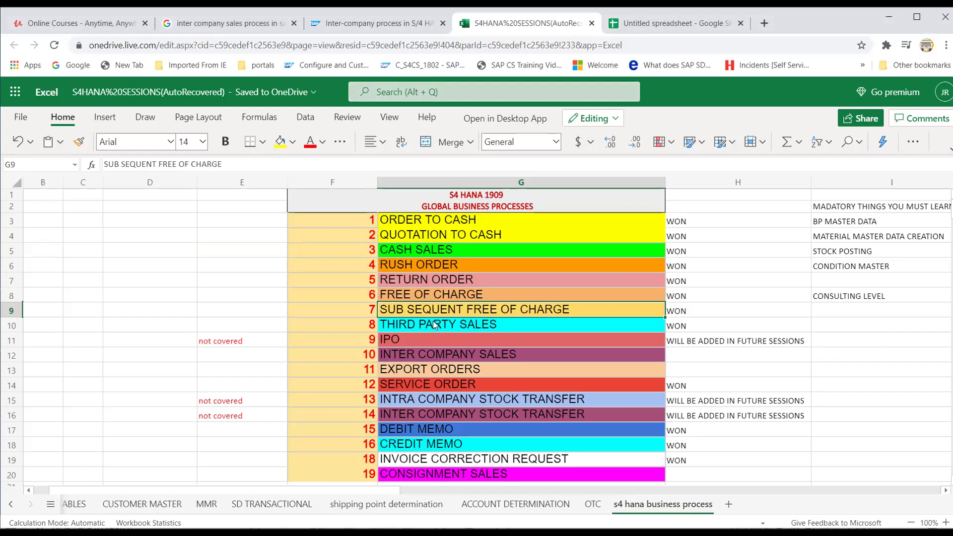
pyautogui.click(434, 328)
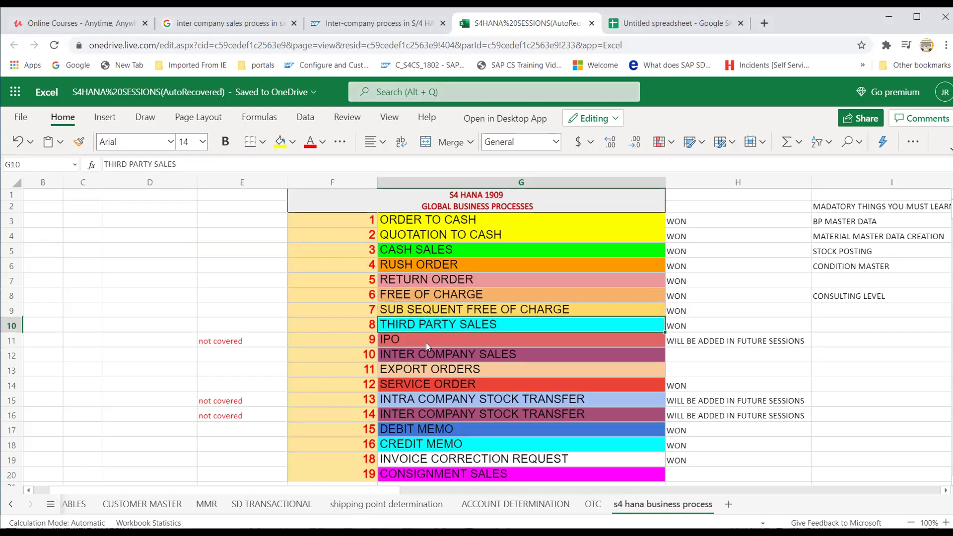
pyautogui.click(426, 343)
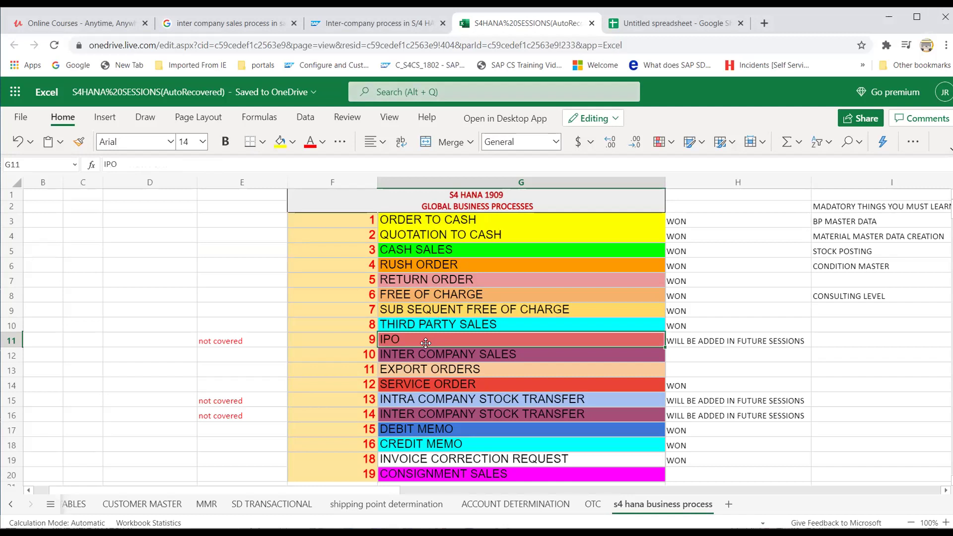
# Compare the INTRA COMPANY and INTER COMPANY STOCK TRANSFER entries.
pyautogui.click(416, 402)
pyautogui.click(415, 418)
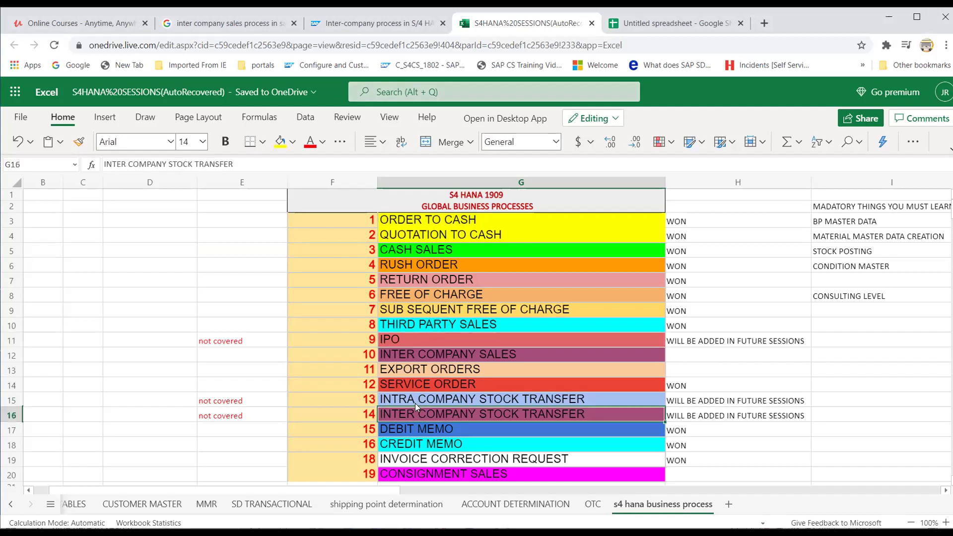
pyautogui.click(415, 402)
pyautogui.click(419, 413)
pyautogui.click(421, 402)
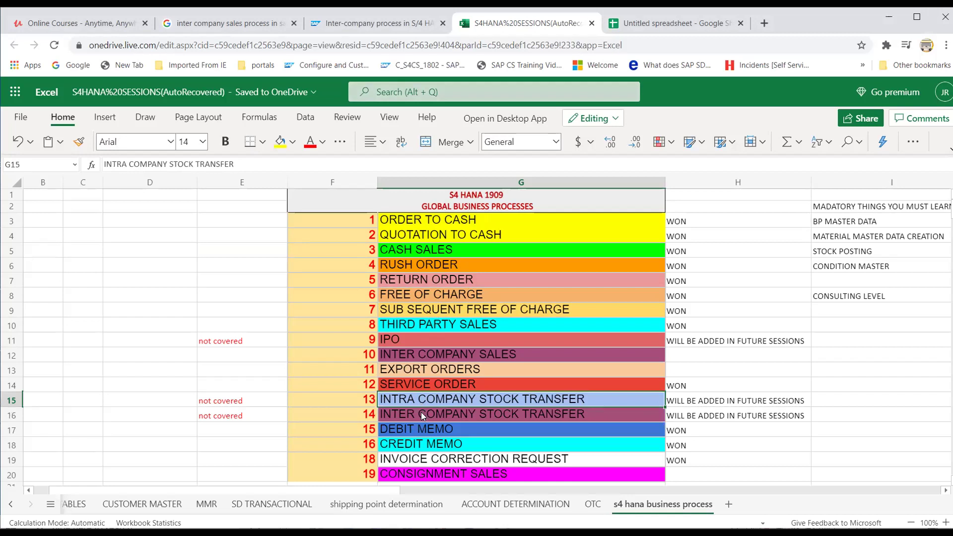
pyautogui.click(421, 412)
pyautogui.click(421, 399)
pyautogui.click(421, 412)
pyautogui.click(421, 402)
# Review the future-sessions note, SERVICE ORDER, DEBIT MEMO, CREDIT MEMO and INVOICE CORRECTION REQUEST.
pyautogui.click(740, 397)
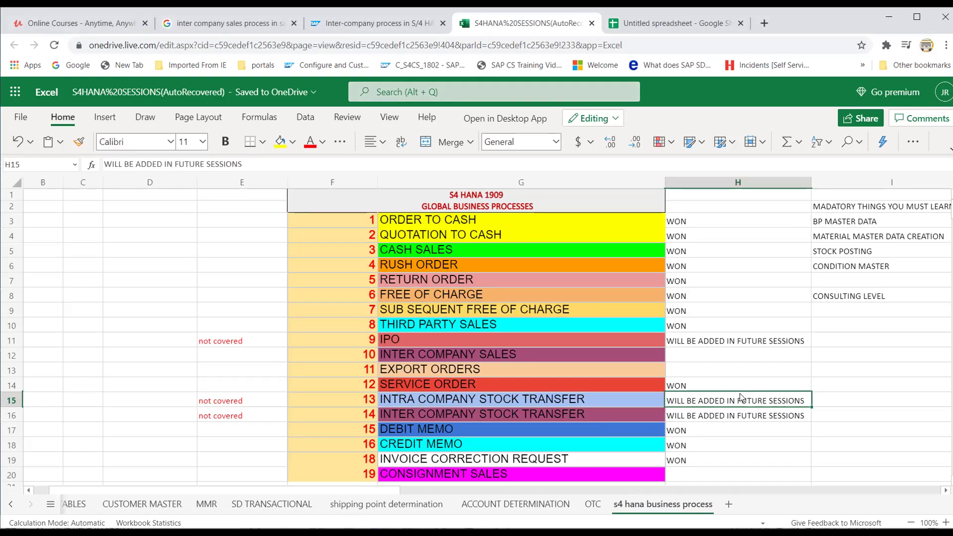
pyautogui.click(585, 387)
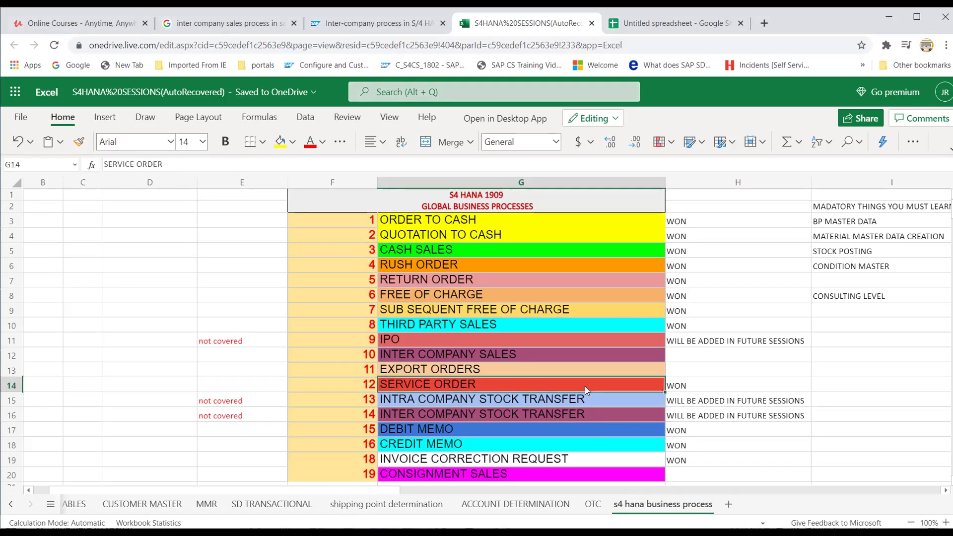
pyautogui.click(556, 433)
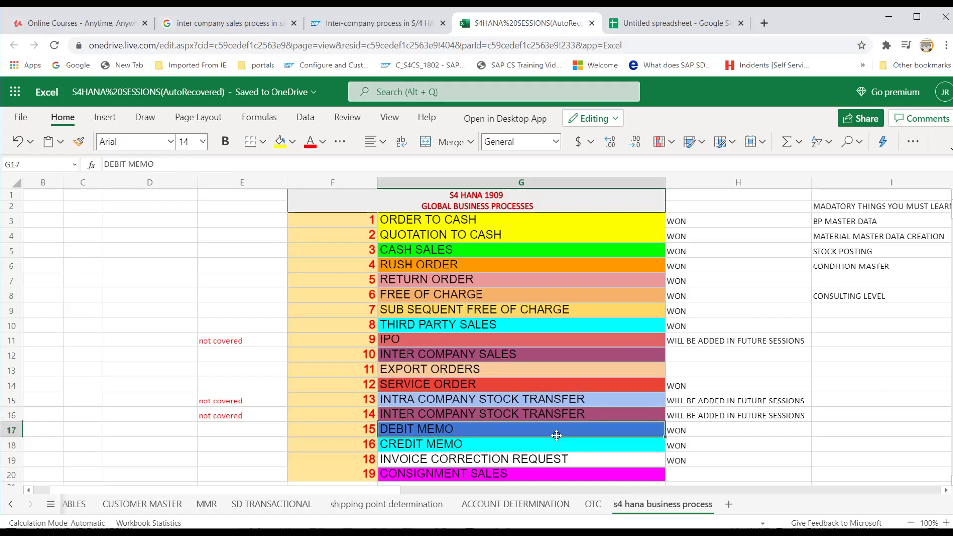
pyautogui.click(552, 446)
pyautogui.click(554, 463)
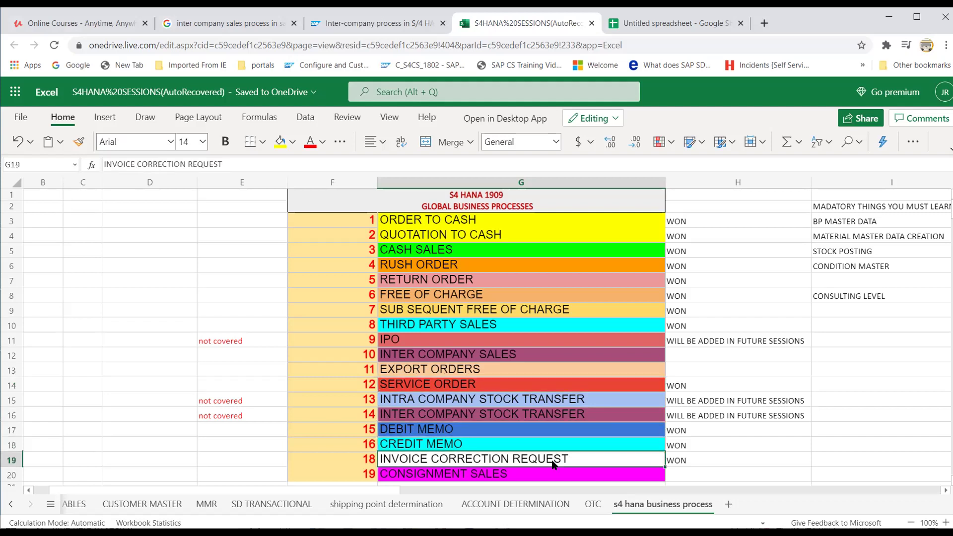
# Return to INTER COMPANY SALES (number 10) and head down column G to the empty rows.
pyautogui.click(547, 354)
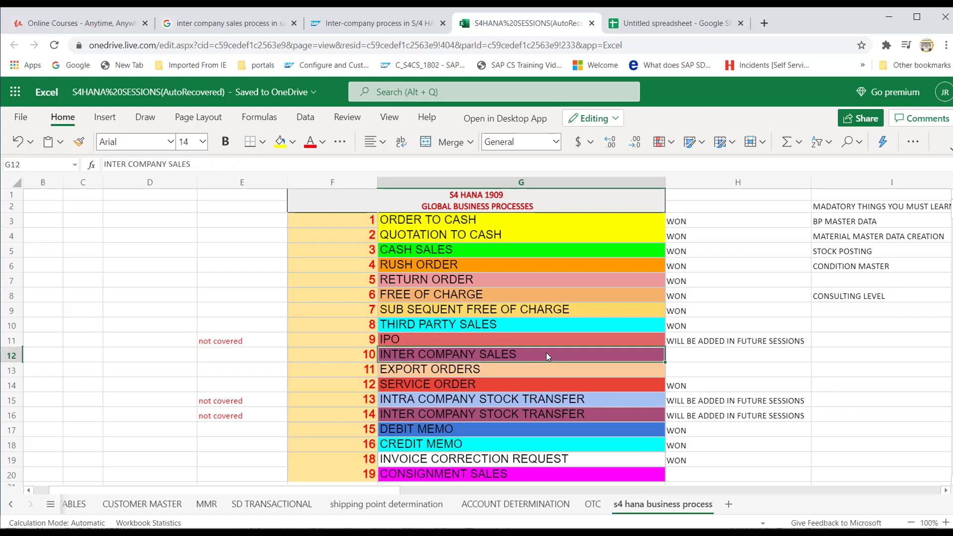
pyautogui.click(344, 355)
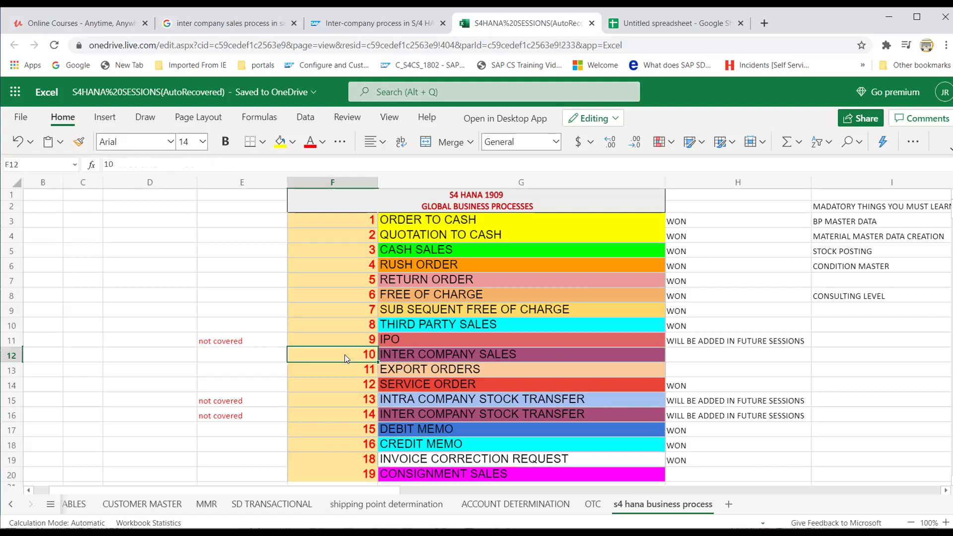
pyautogui.click(459, 359)
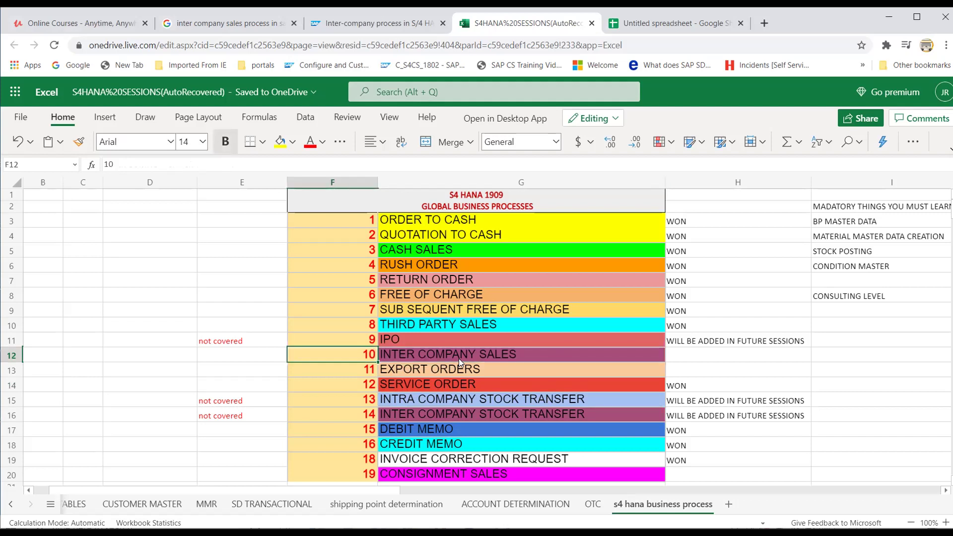
pyautogui.press('Right')
pyautogui.press('Left')
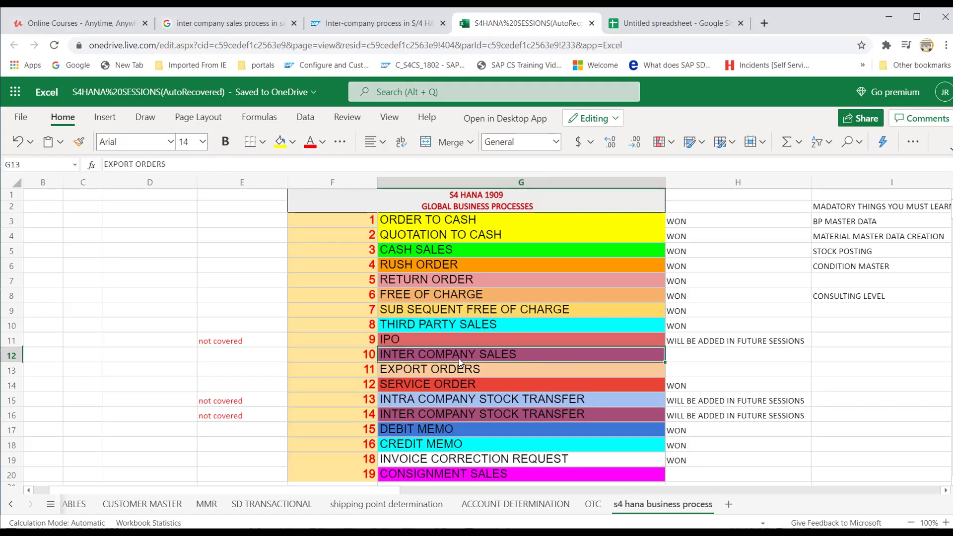
pyautogui.press('Down')
pyautogui.press('Down')
pyautogui.press('Down')
pyautogui.press('Down')
pyautogui.press('Down')
pyautogui.press('Down')
pyautogui.press('Down')
pyautogui.press('Down')
pyautogui.press('Down')
pyautogui.press('Down')
pyautogui.press('Down')
pyautogui.press('Down')
pyautogui.press('Down')
pyautogui.press('Down')
pyautogui.press('Down')
pyautogui.press('Down')
pyautogui.press('Down')
pyautogui.press('Down')
pyautogui.press('Down')
pyautogui.press('Down')
pyautogui.press('Down')
pyautogui.press('Down')
pyautogui.press('Down')
pyautogui.press('Down')
pyautogui.press('Down')
pyautogui.press('Down')
pyautogui.press('Down')
pyautogui.press('Down')
pyautogui.press('Down')
pyautogui.press('Down')
pyautogui.press('Down')
pyautogui.press('Down')
pyautogui.press('Down')
pyautogui.press('Down')
pyautogui.press('Down')
pyautogui.press('Down')
pyautogui.press('Down')
pyautogui.press('Down')
pyautogui.press('Down')
pyautogui.press('Down')
pyautogui.press('Down')
pyautogui.press('Down')
pyautogui.press('Down')
pyautogui.press('Down')
pyautogui.press('Down')
pyautogui.press('Down')
pyautogui.press('Down')
pyautogui.press('Down')
pyautogui.press('Down')
pyautogui.press('Down')
pyautogui.press('Down')
pyautogui.press('Down')
pyautogui.press('Down')
pyautogui.press('Down')
pyautogui.press('Down')
pyautogui.press('Down')
pyautogui.press('Down')
pyautogui.press('Down')
pyautogui.press('Down')
pyautogui.press('Down')
pyautogui.press('Down')
pyautogui.press('Down')
pyautogui.press('Down')
pyautogui.press('Down')
pyautogui.press('Down')
pyautogui.press('Down')
pyautogui.press('Down')
pyautogui.press('Down')
pyautogui.press('Down')
pyautogui.press('Down')
pyautogui.press('Down')
pyautogui.press('Down')
pyautogui.press('Down')
pyautogui.press('Down')
pyautogui.press('Down')
pyautogui.press('Down')
pyautogui.press('Down')
pyautogui.press('Down')
pyautogui.press('Down')
pyautogui.press('Down')
pyautogui.press('Down')
pyautogui.press('Down')
pyautogui.press('Down')
pyautogui.press('Down')
pyautogui.press('Down')
pyautogui.press('Down')
pyautogui.press('Down')
# Enter the heading INTERCOMPANY SALES in G148.
pyautogui.click(449, 197)
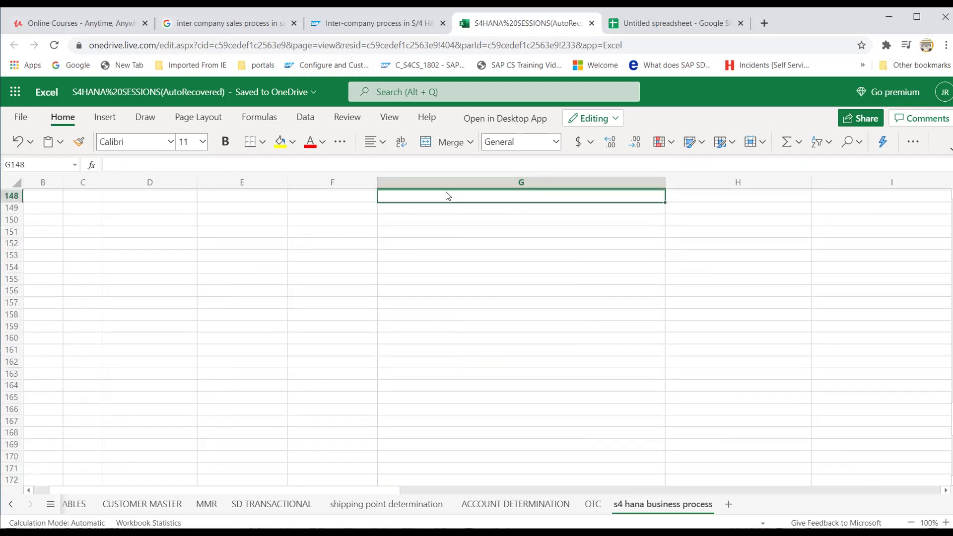
pyautogui.write('INTERCOMPANY SALES')
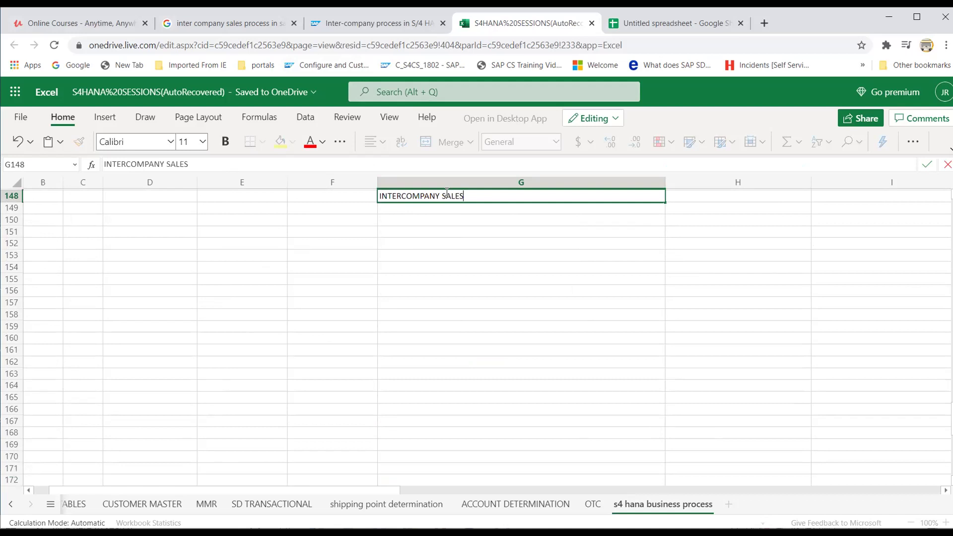
pyautogui.press('Return')
# Enter the label ORDERING COMPANY CODE in F150.
pyautogui.click(343, 203)
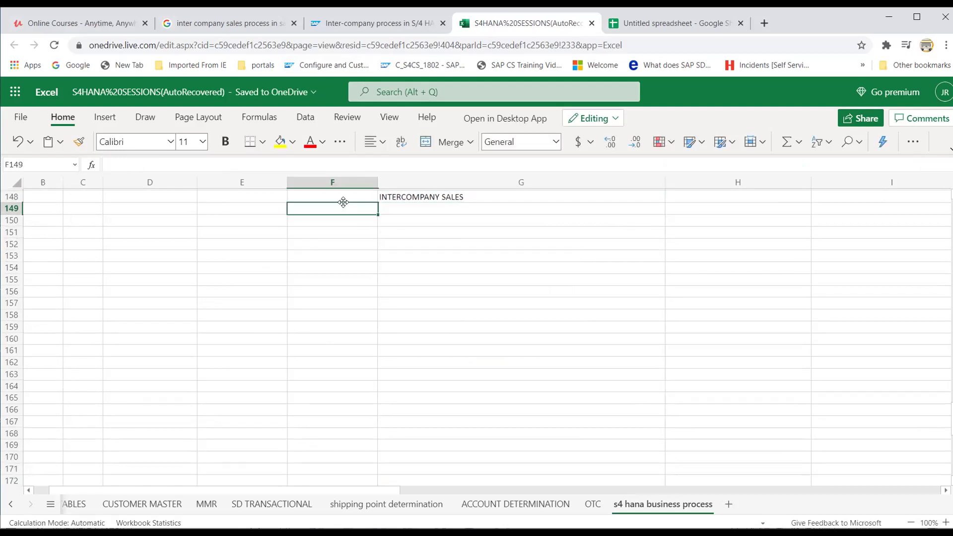
pyautogui.press('Left')
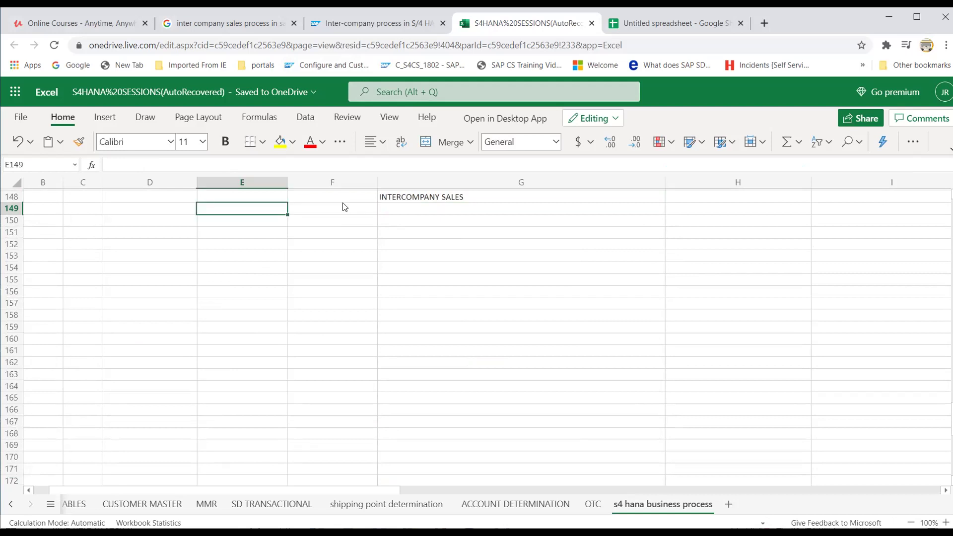
pyautogui.click(345, 207)
pyautogui.press('Down')
pyautogui.write('ORDERING COM')
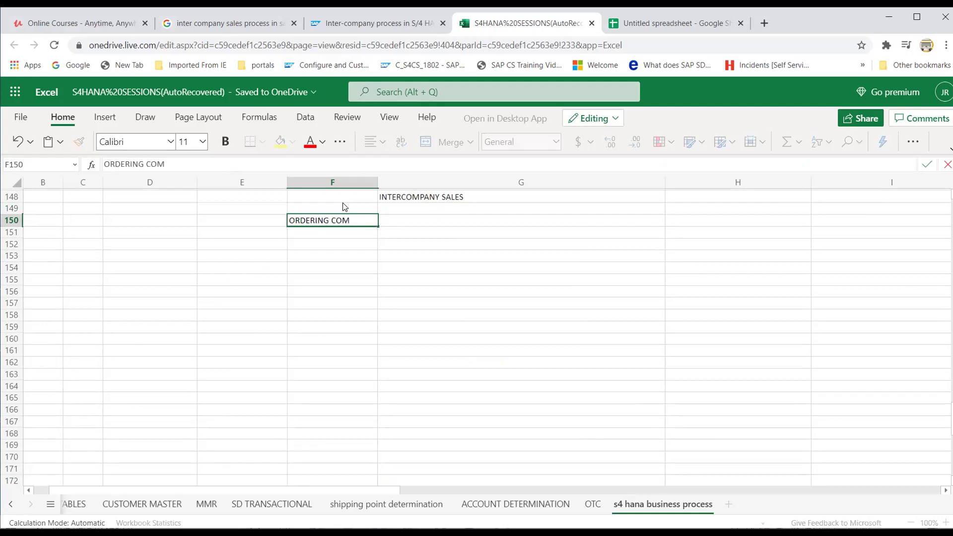
pyautogui.write('PAN')
pyautogui.press('BackSpace')
pyautogui.write('NY CODE')
pyautogui.press('Tab')
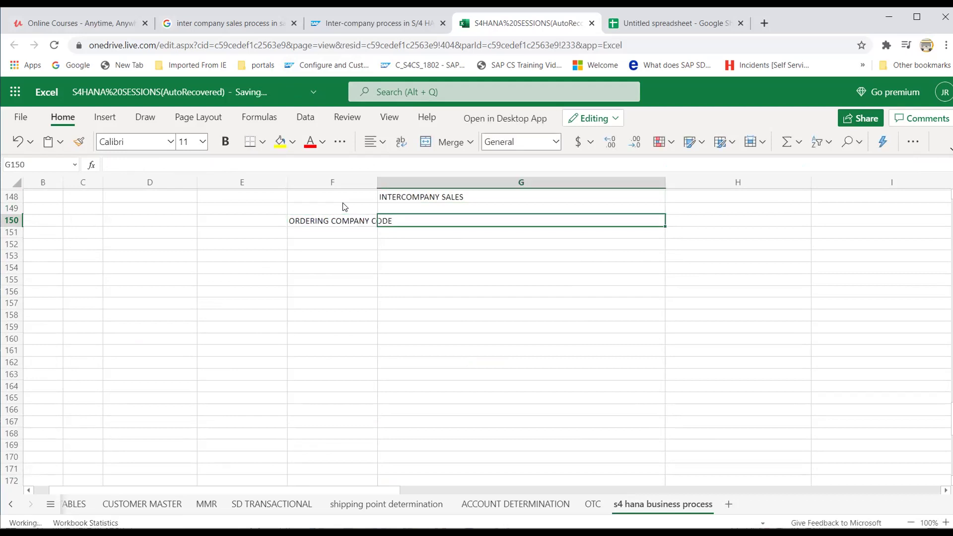
pyautogui.press('Tab')
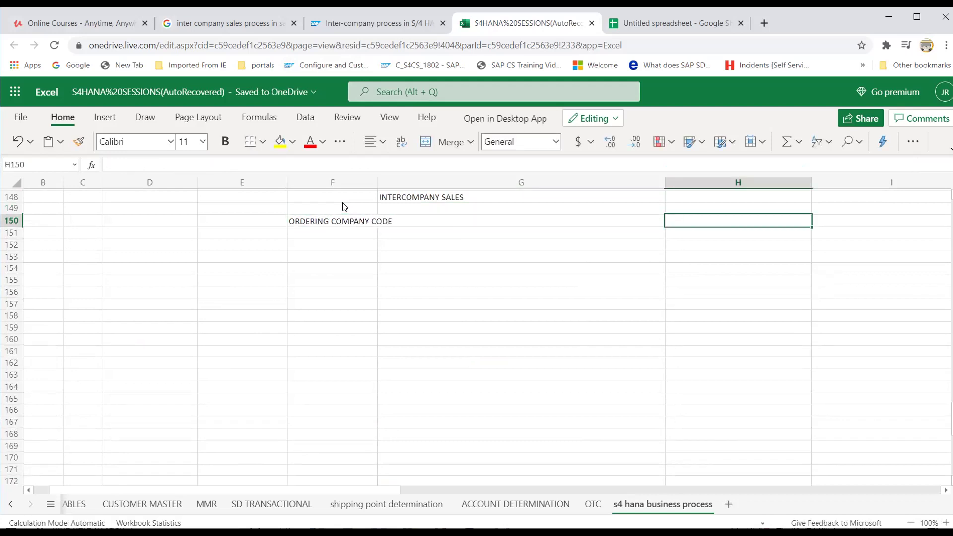
# Enter the label DELIVERY COMPANY CODE in H150.
pyautogui.write('D')
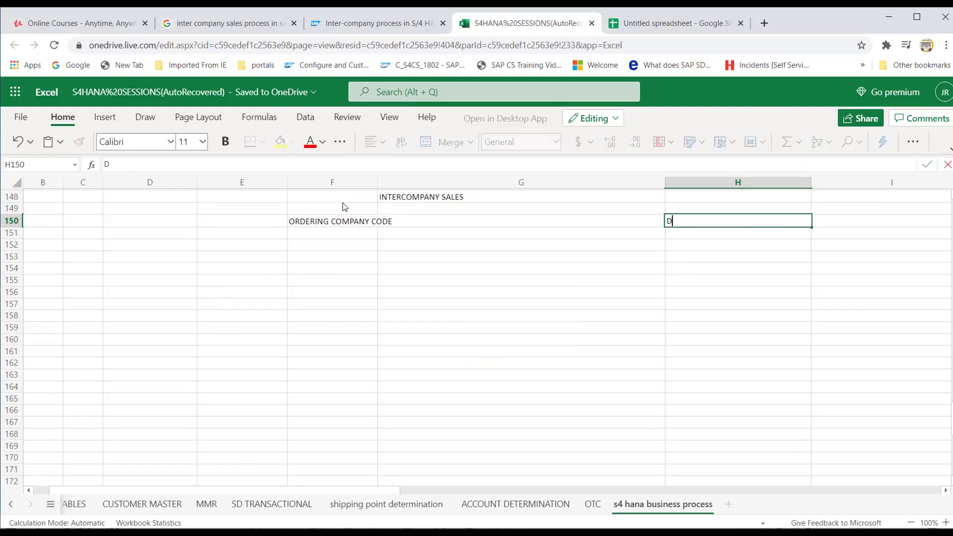
pyautogui.write('ELIVERY COMPANY CODE')
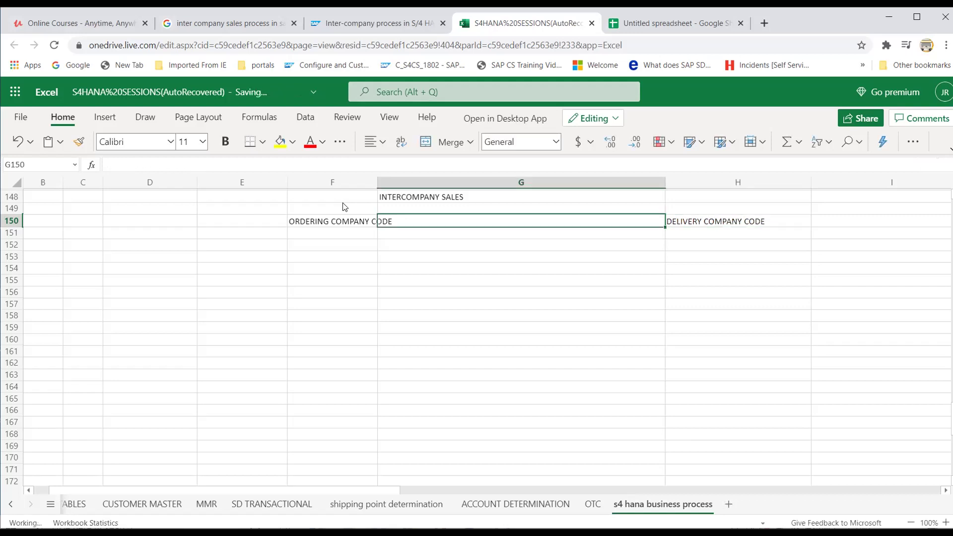
pyautogui.press('Tab')
pyautogui.press('Left')
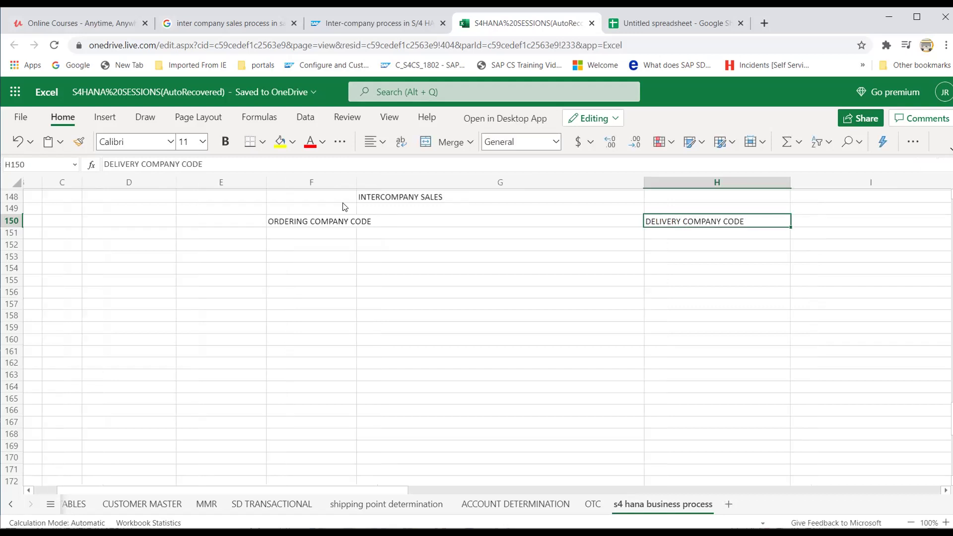
pyautogui.press('Down')
# Add SUPPLYING COMPANY CODE in H151 and RECEIVING COMPNAY CODE in F151.
pyautogui.write('SUPP')
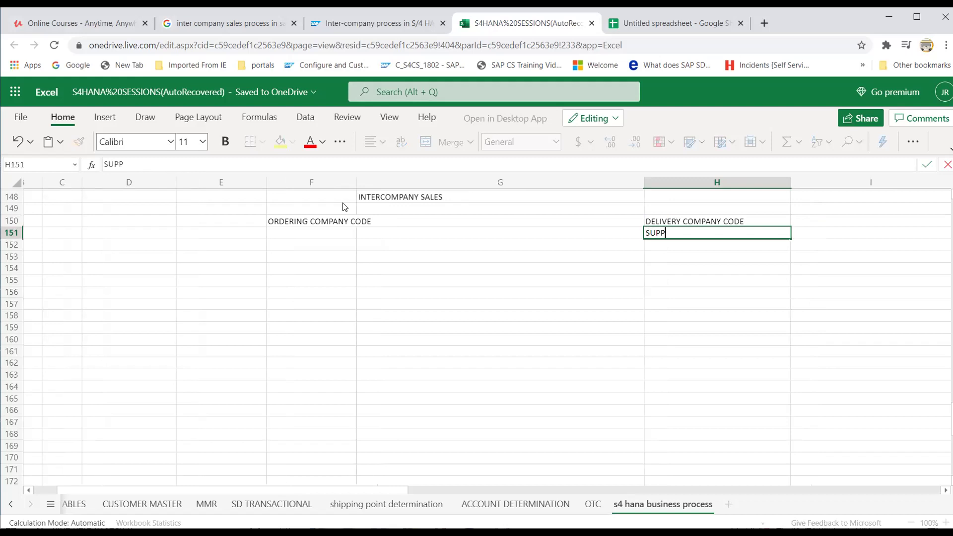
pyautogui.write('LYING COMPANYD')
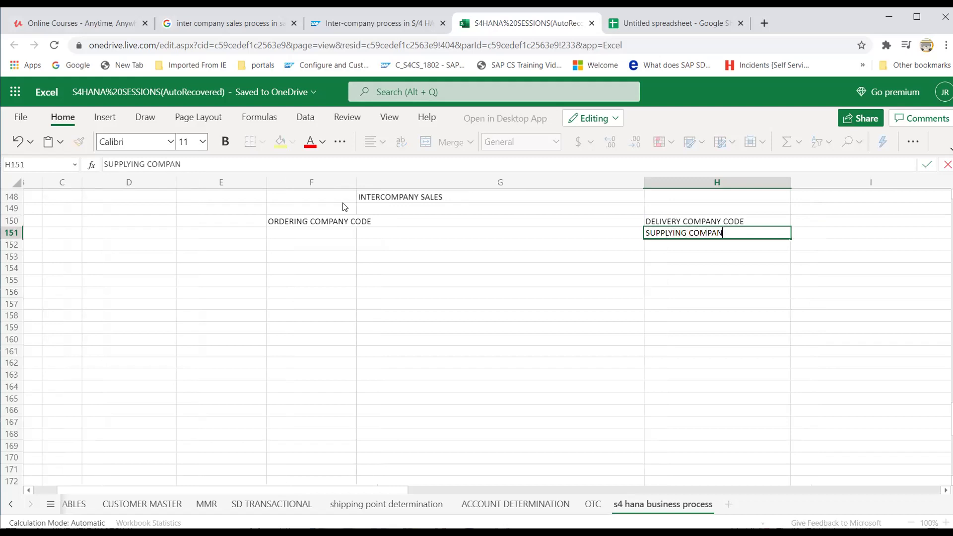
pyautogui.press('BackSpace')
pyautogui.write('CODE')
pyautogui.click(289, 234)
pyautogui.write('RECE')
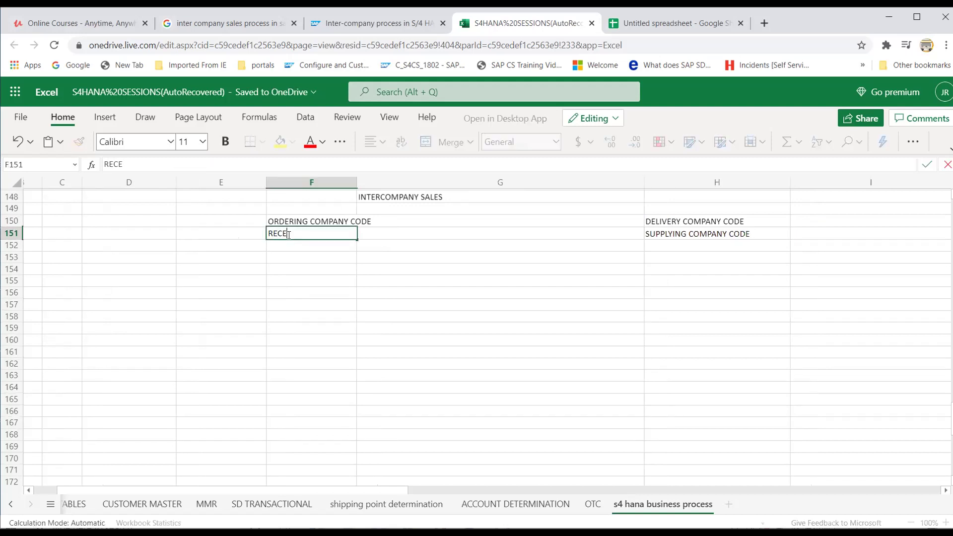
pyautogui.write('IVING COMPNAY CODE')
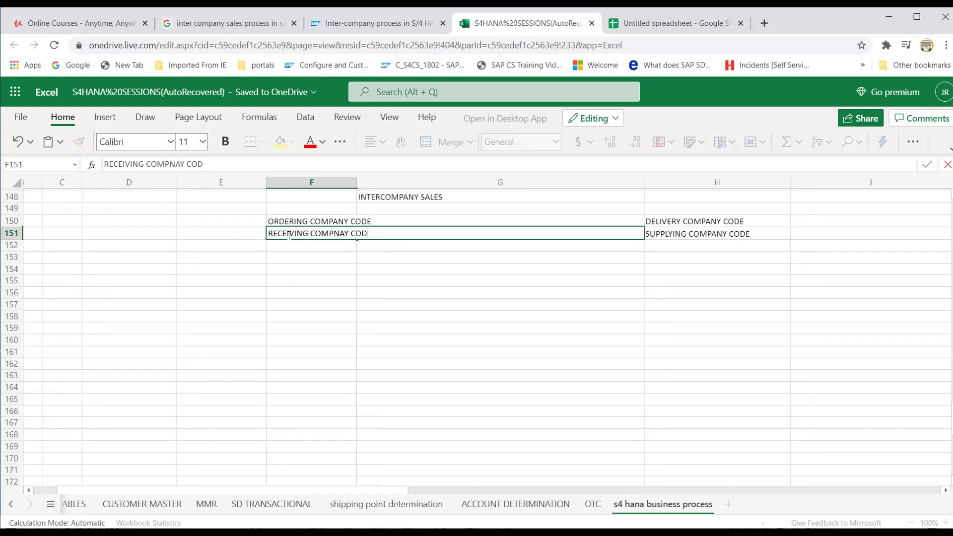
# Commit the receiving label, widen column F, and review the company code labels.
pyautogui.click(291, 251)
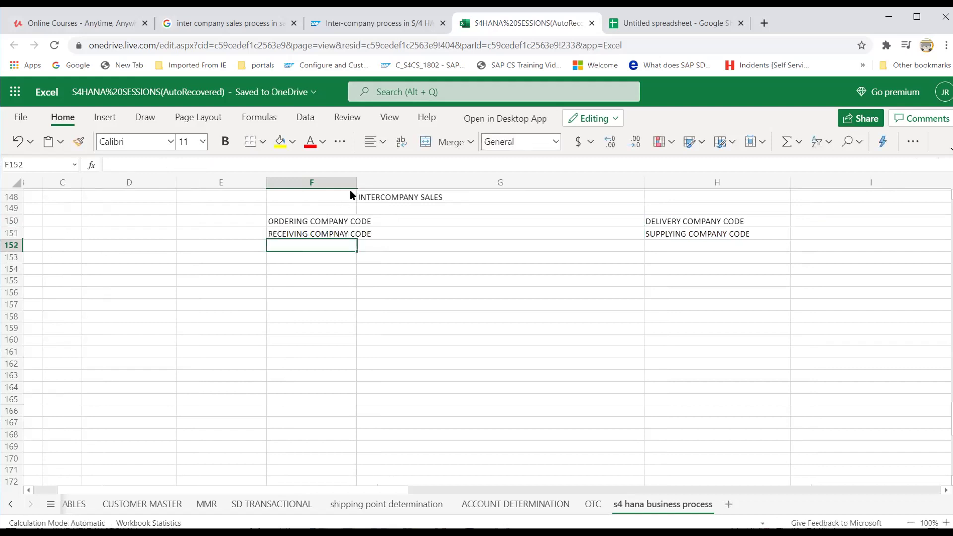
pyautogui.moveTo(357, 180); pyautogui.dragTo(380, 179)
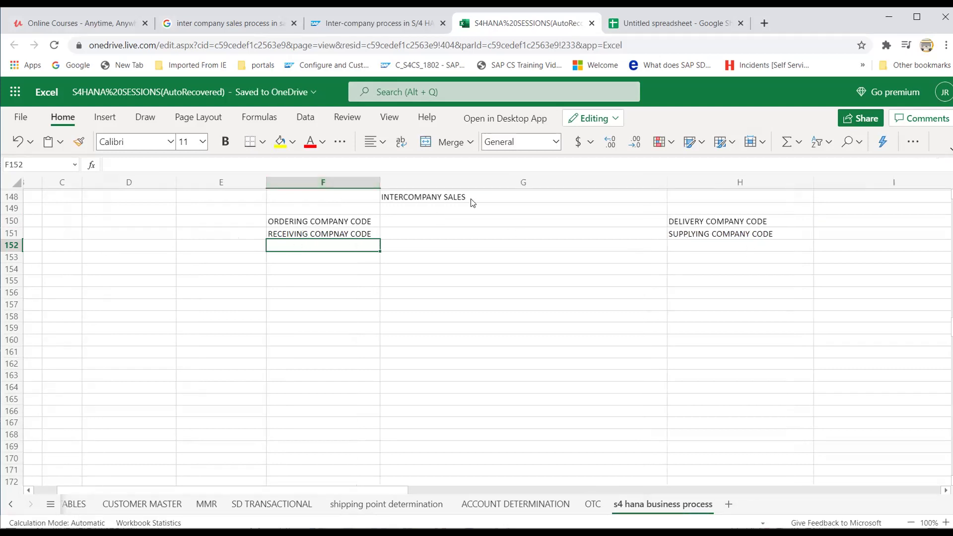
pyautogui.click(398, 198)
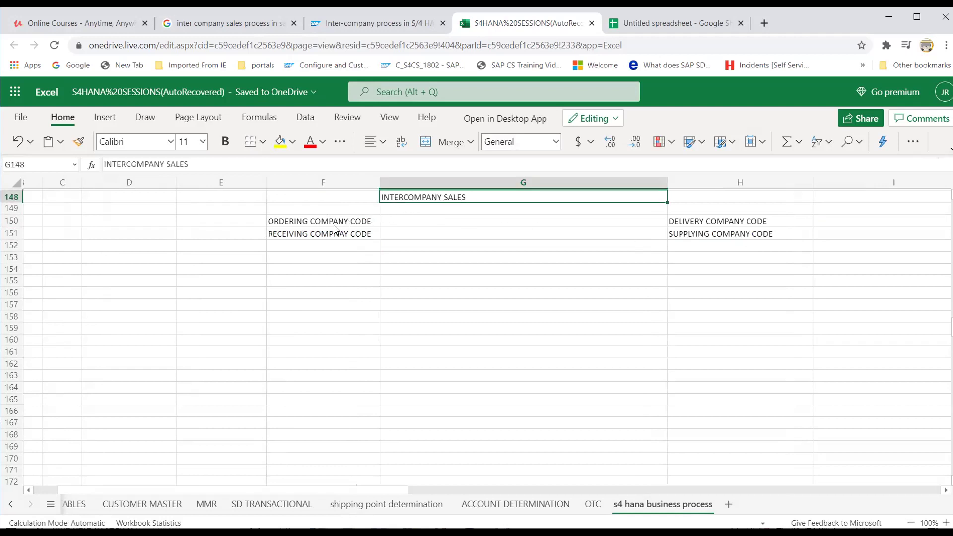
pyautogui.click(334, 224)
pyautogui.click(410, 199)
pyautogui.click(356, 223)
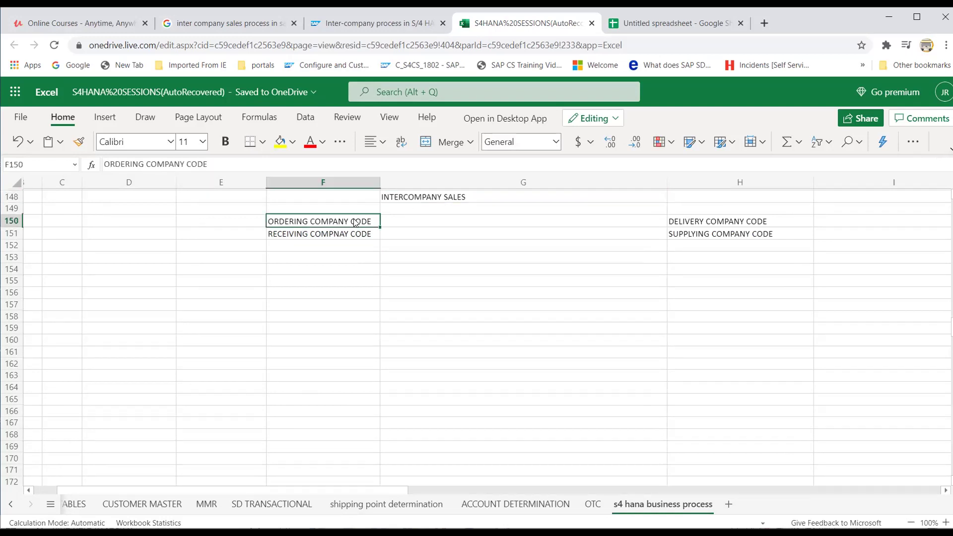
pyautogui.click(699, 222)
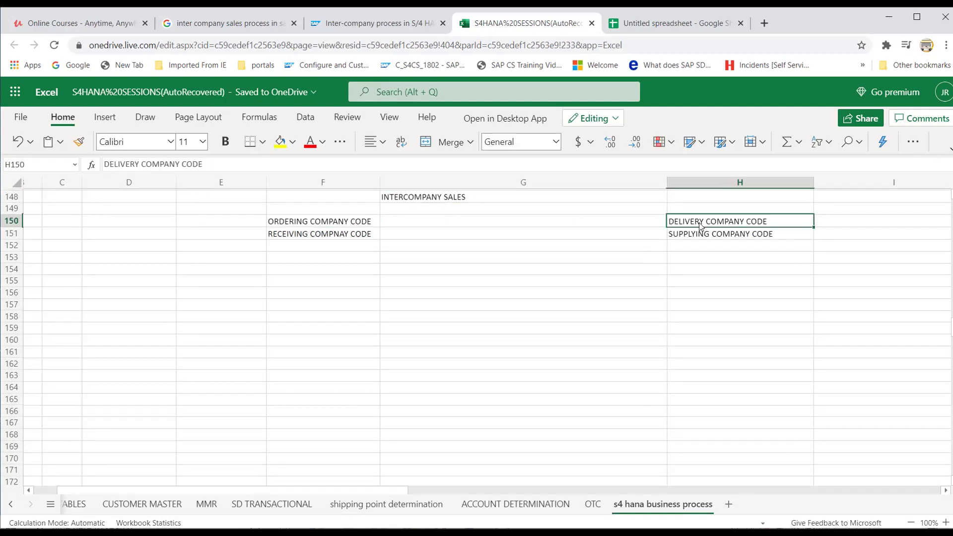
pyautogui.click(352, 238)
pyautogui.click(340, 225)
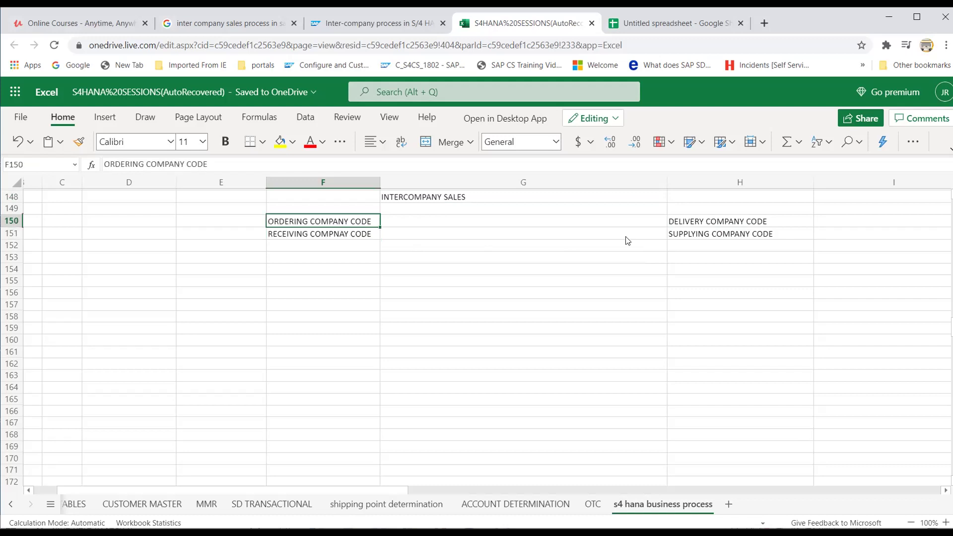
pyautogui.click(715, 238)
pyautogui.click(713, 223)
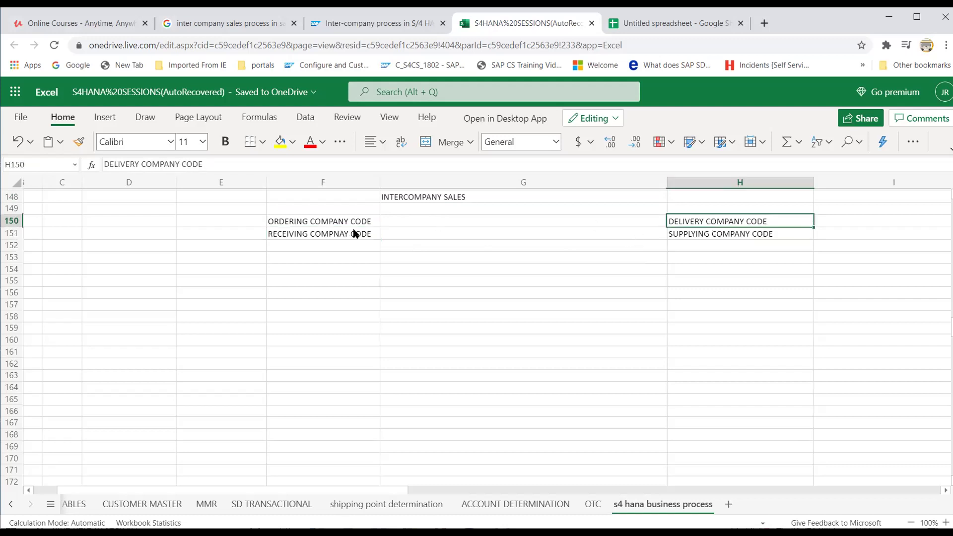
pyautogui.click(335, 225)
# Enter ORDERING SALES AREA in F152 and SUPPLYING SALES AREA in H152.
pyautogui.click(317, 247)
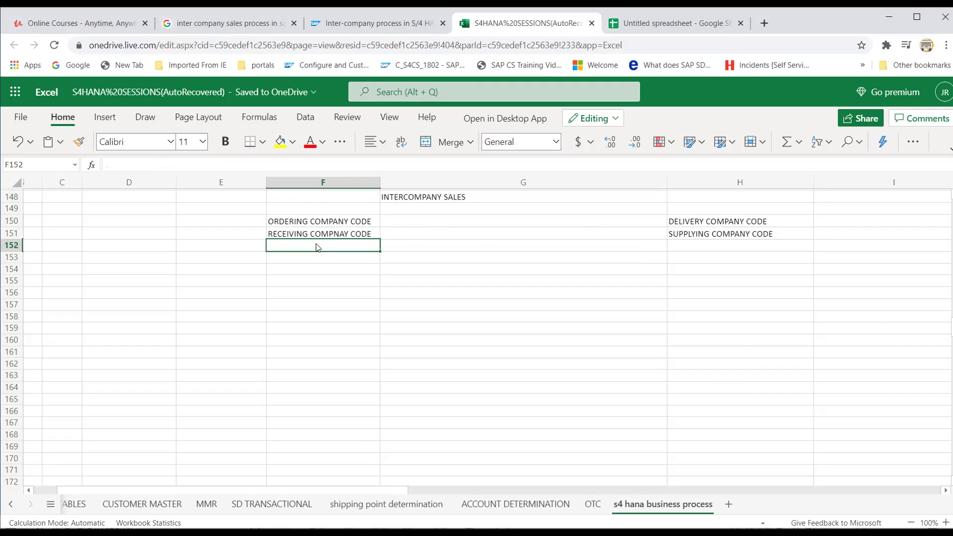
pyautogui.write('ORDER')
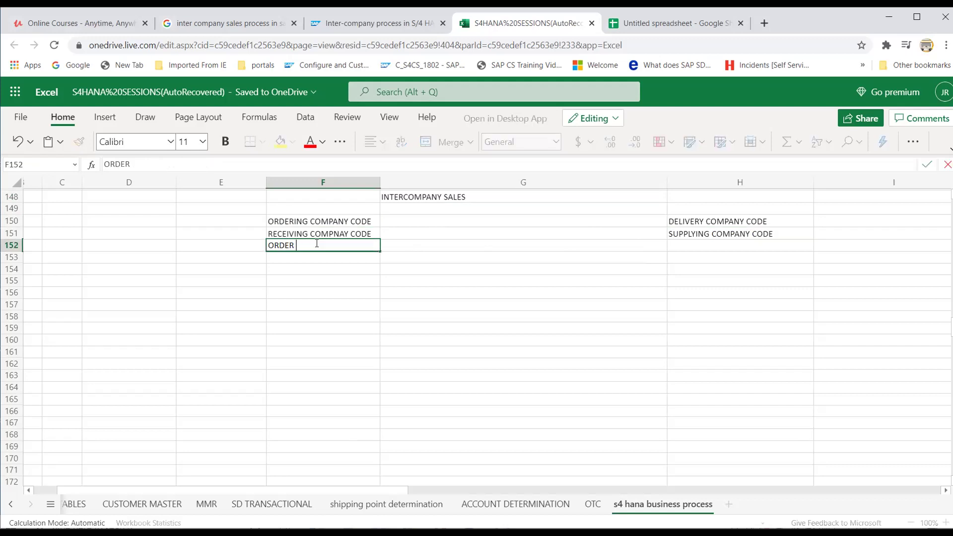
pyautogui.write('ING SALES AREA')
pyautogui.press('Tab')
pyautogui.press('Tab')
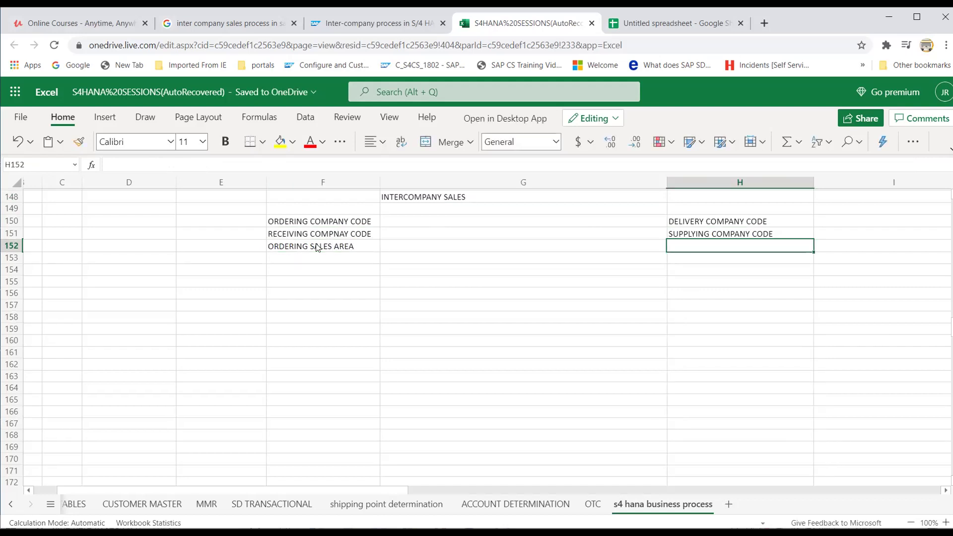
pyautogui.write('SUPPLYING DE')
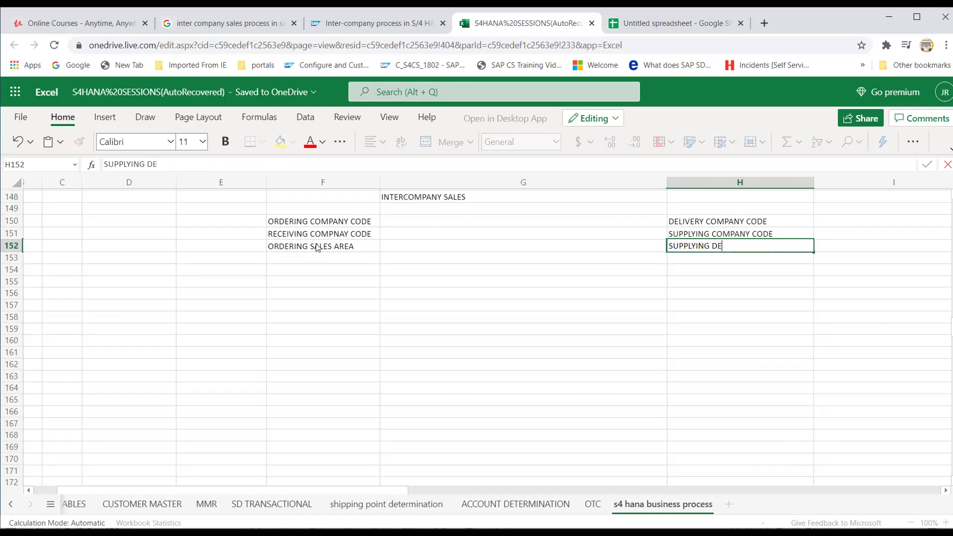
pyautogui.press('BackSpace')
pyautogui.write('SALES AREA')
pyautogui.press('Return')
# Put an X in cell D154.
pyautogui.press('Left')
pyautogui.press('Left')
pyautogui.press('Left')
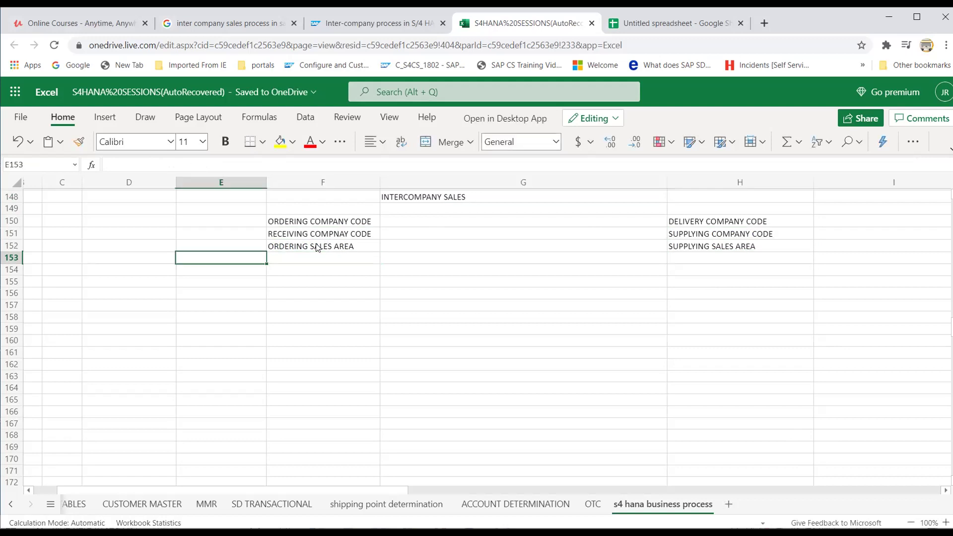
pyautogui.press('Right')
pyautogui.press('Up')
pyautogui.press('Up')
pyautogui.press('Up')
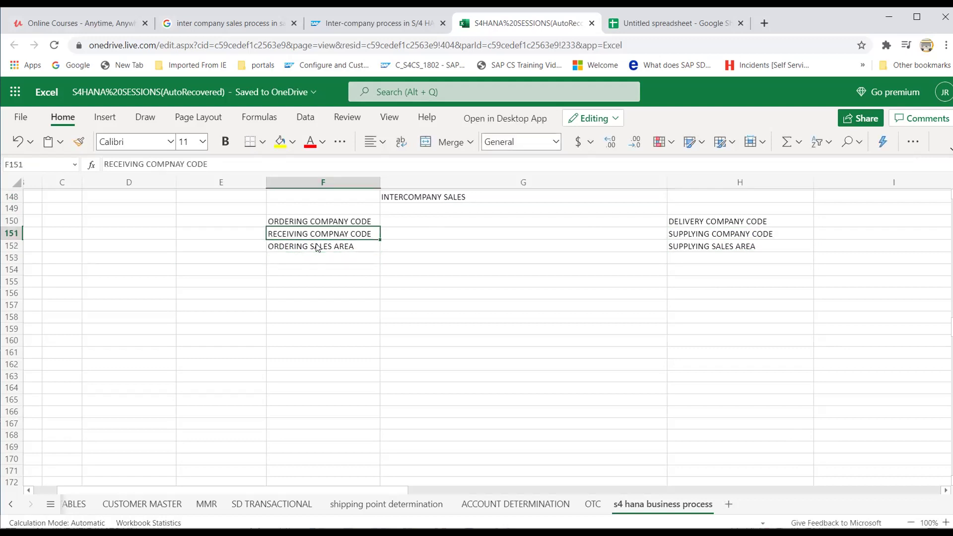
pyautogui.press('Right')
pyautogui.press('Up')
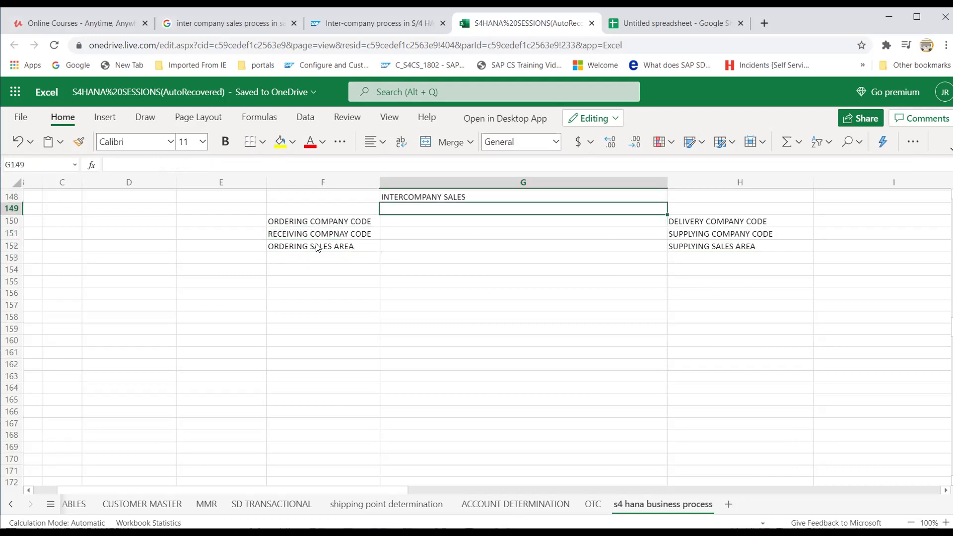
pyautogui.press('Left')
pyautogui.press('Left')
pyautogui.press('Down')
pyautogui.press('Down')
pyautogui.press('Down')
pyautogui.press('Left')
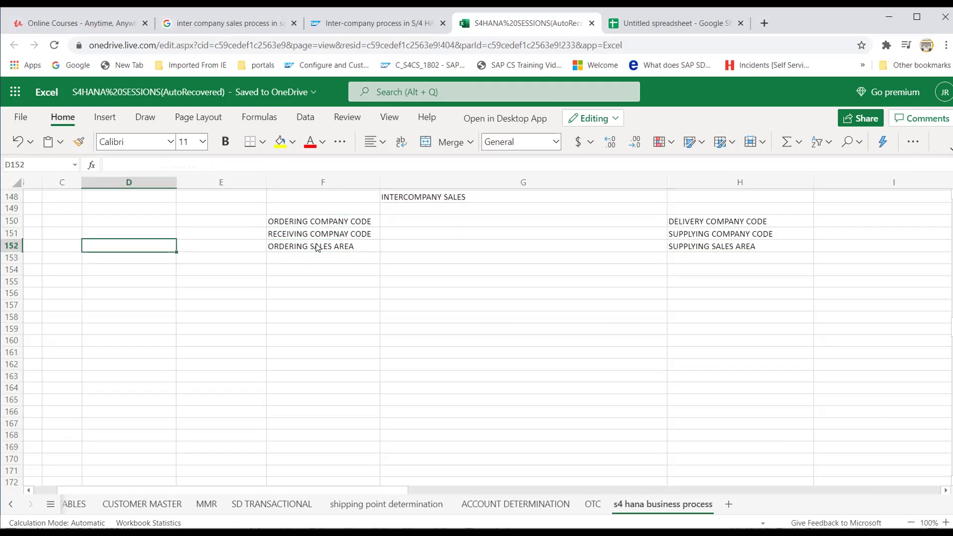
# Label E154 as GENERAL CUSTOMER.
pyautogui.press('Down')
pyautogui.press('Down')
pyautogui.write('X')
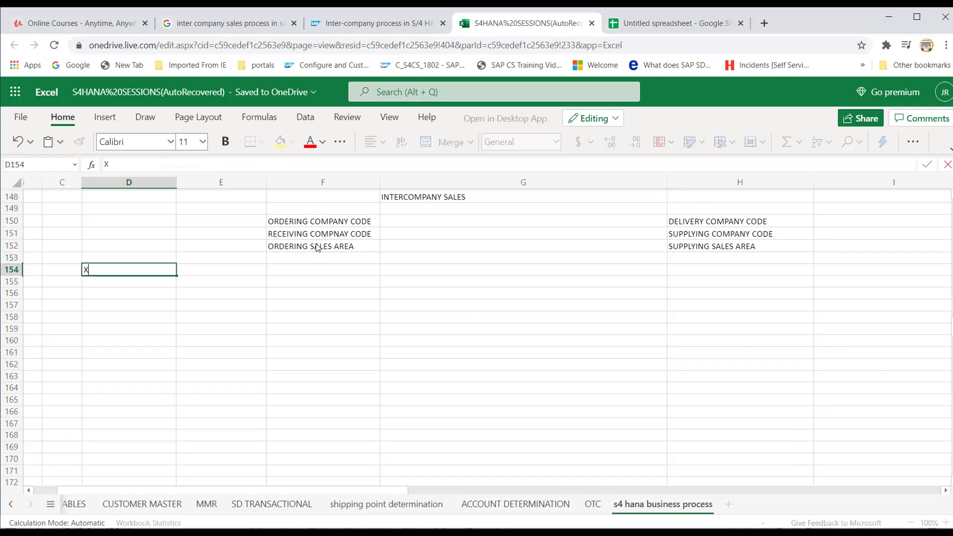
pyautogui.press('Tab')
pyautogui.press('Down')
pyautogui.press('Up')
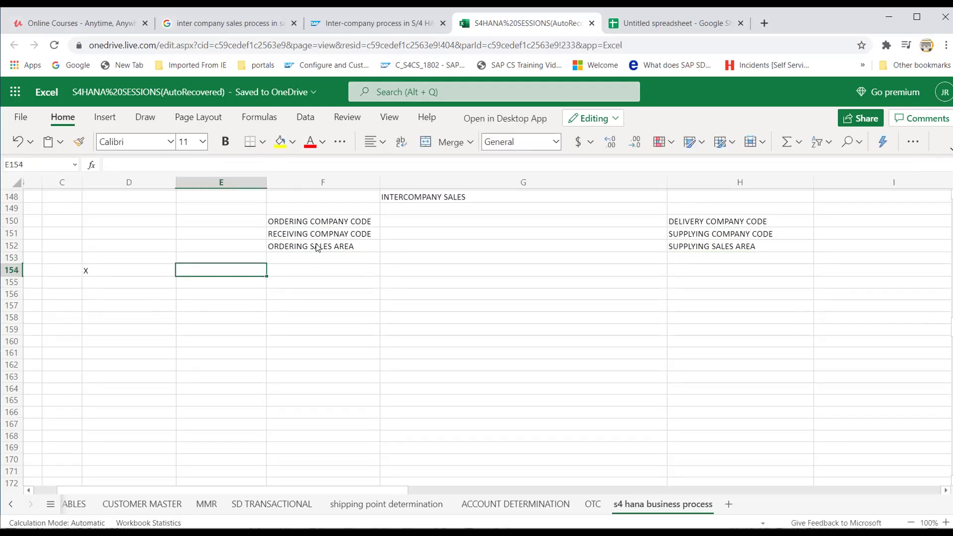
pyautogui.write('NORMA')
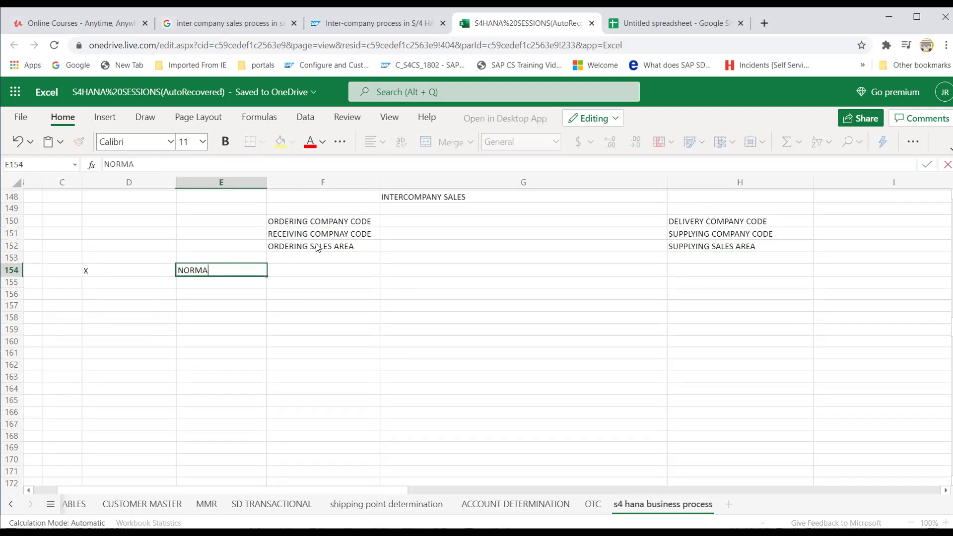
pyautogui.write('L')
pyautogui.press('BackSpace')
pyautogui.press('BackSpace')
pyautogui.press('BackSpace')
pyautogui.press('BackSpace')
pyautogui.press('BackSpace')
pyautogui.press('BackSpace')
pyautogui.write('GENERAL CUSTOMER')
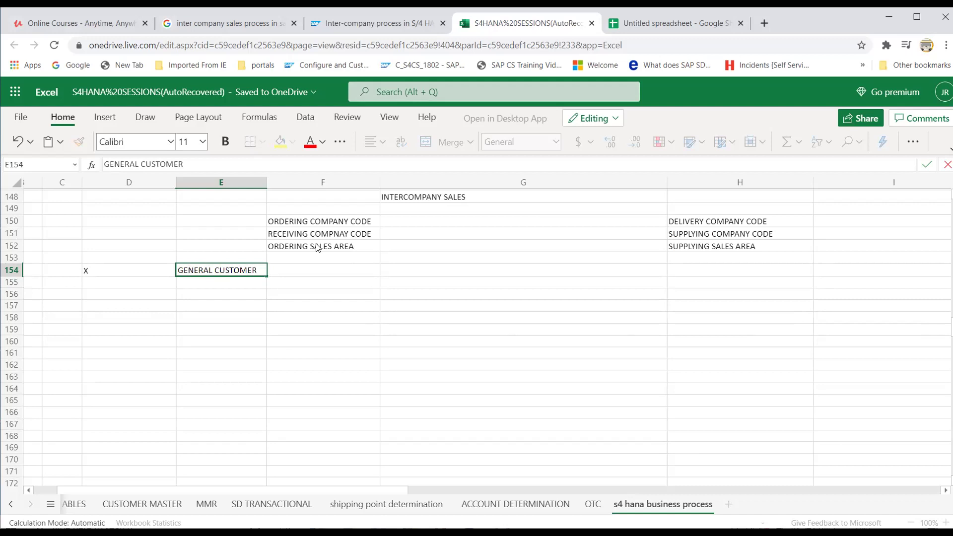
pyautogui.press('Return')
# Move the selection around the notes and back up to D149.
pyautogui.press('Up')
pyautogui.press('Up')
pyautogui.press('Up')
pyautogui.press('Up')
pyautogui.press('Up')
pyautogui.press('Right')
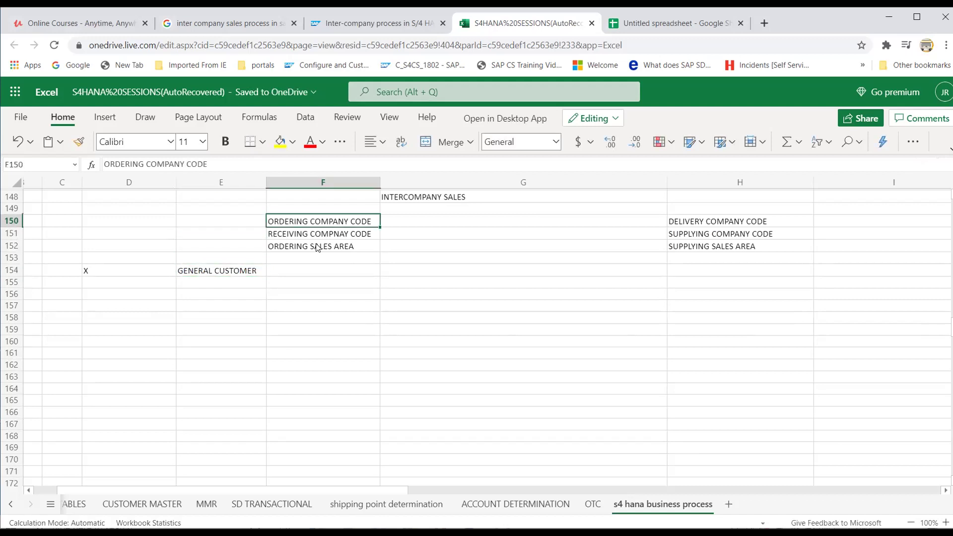
pyautogui.press('Down')
pyautogui.press('Down')
pyautogui.press('Down')
pyautogui.press('Down')
pyautogui.press('Left')
pyautogui.press('Right')
pyautogui.press('Right')
pyautogui.press('Up')
pyautogui.press('Up')
pyautogui.press('Up')
pyautogui.press('Up')
pyautogui.press('Left')
pyautogui.press('Left')
pyautogui.press('Up')
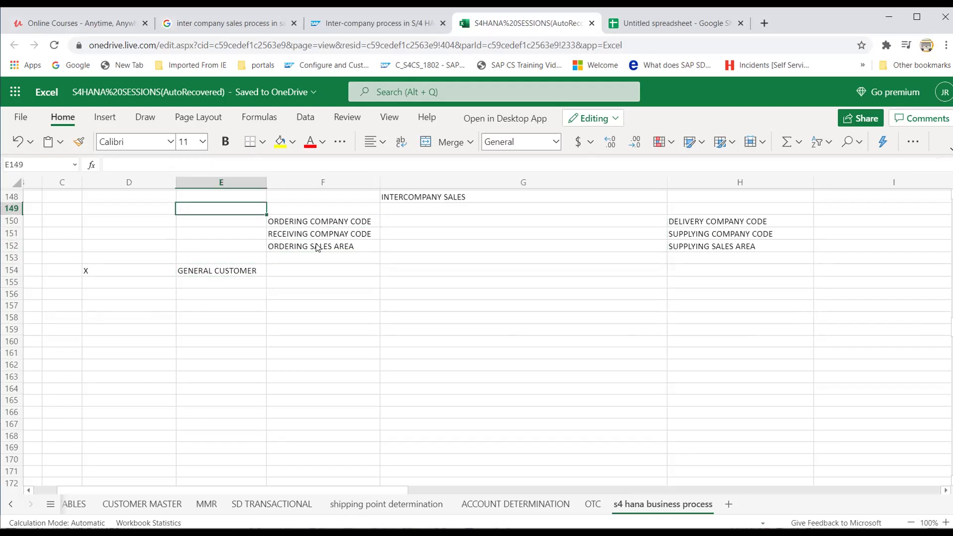
pyautogui.press('Left')
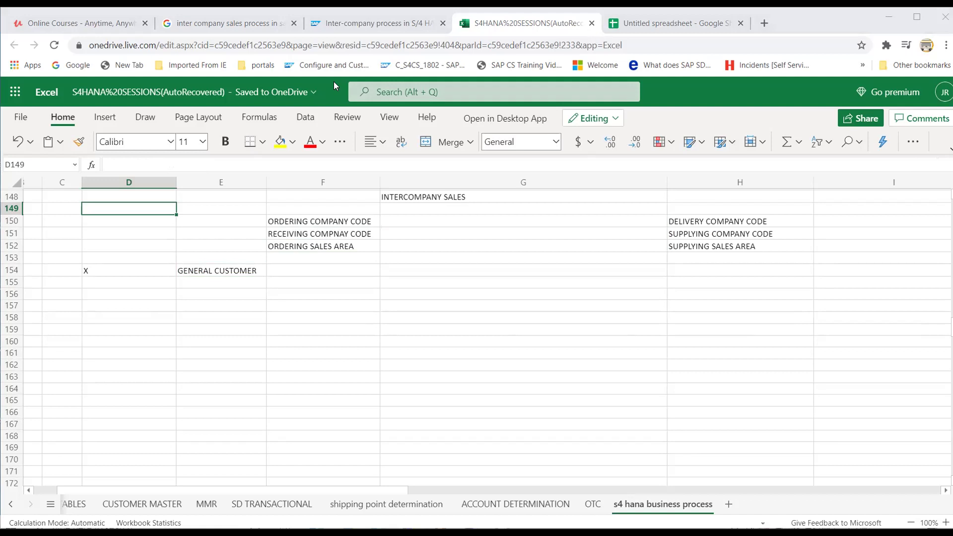
# Switch to SAP, dismiss the auto-logout error, and run SPRO from SAP Easy Access.
pyautogui.hotkey('alt', 'Tab')
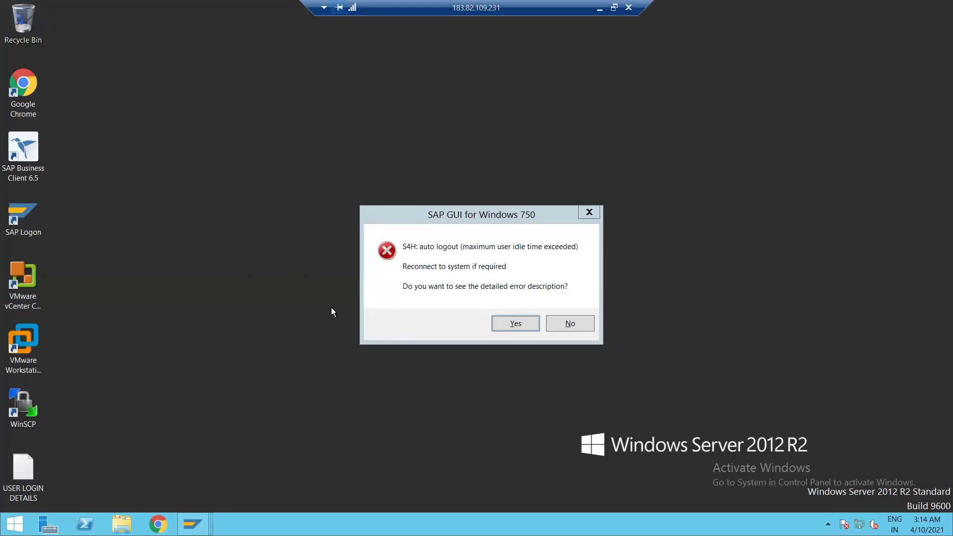
pyautogui.click(571, 320)
pyautogui.moveTo(194, 524)
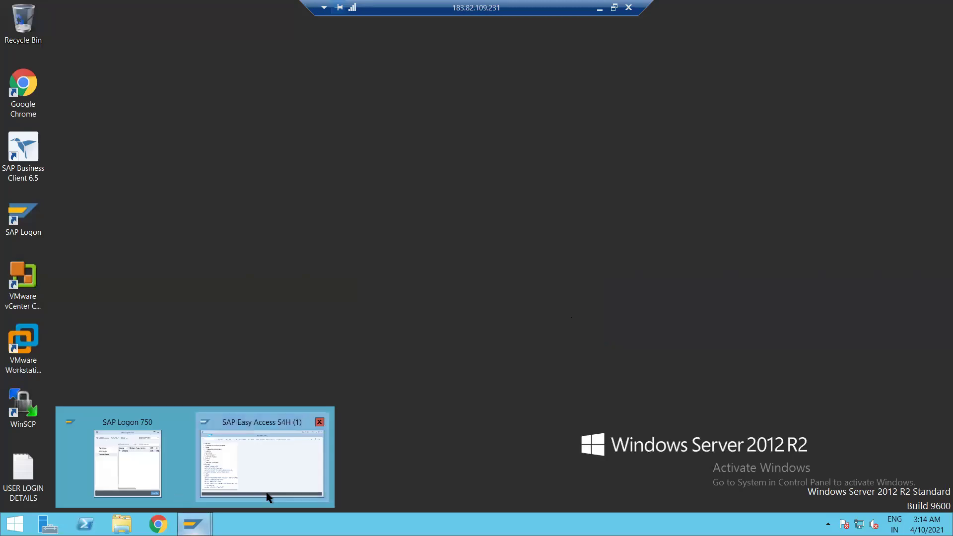
pyautogui.click(269, 497)
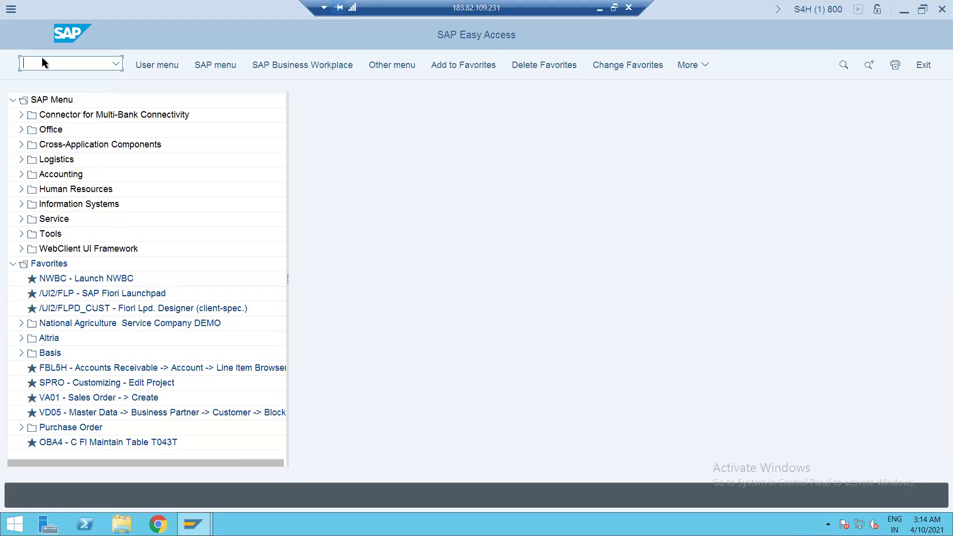
pyautogui.write('SPRO')
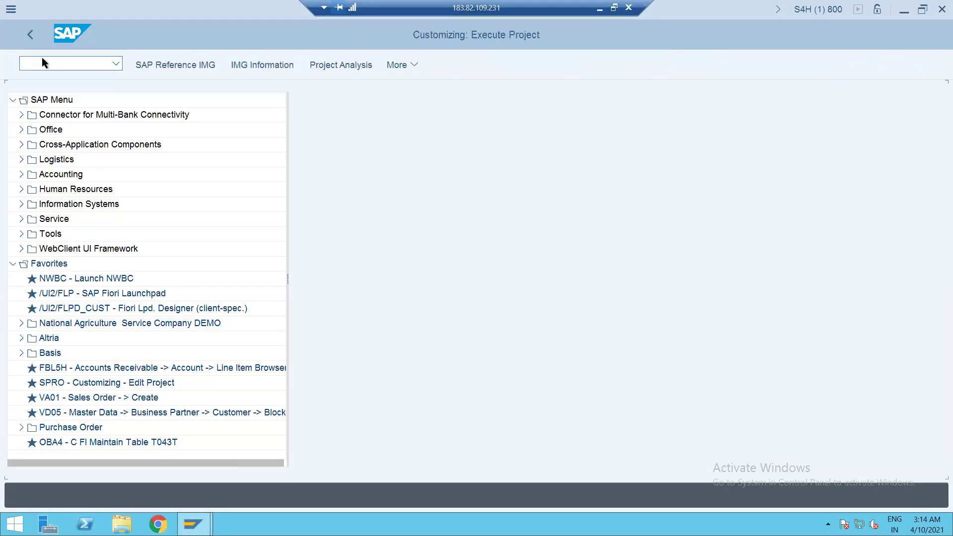
pyautogui.press('Return')
# In the Reference IMG, open Enterprise Structure > Assignment > Logistics - General > Assign plant to company code.
pyautogui.click(155, 64)
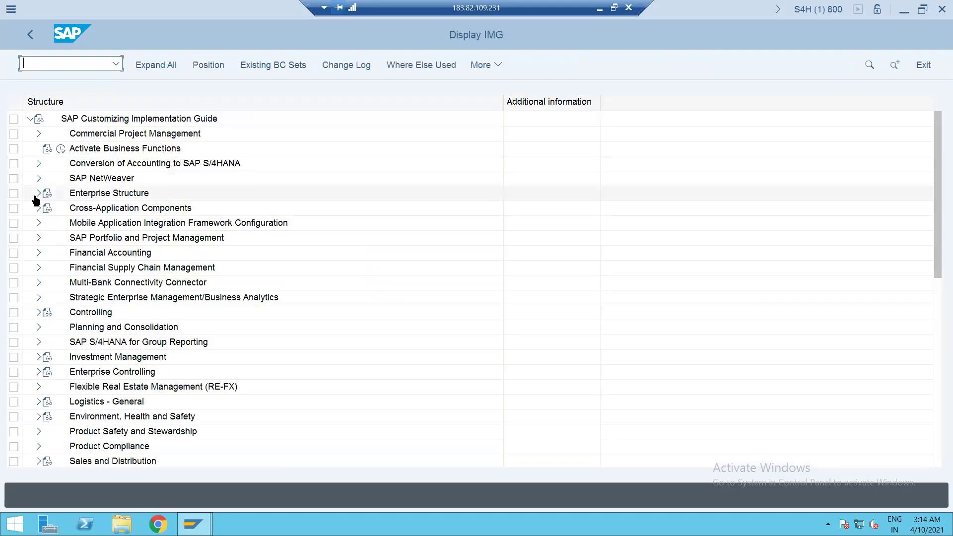
pyautogui.click(36, 193)
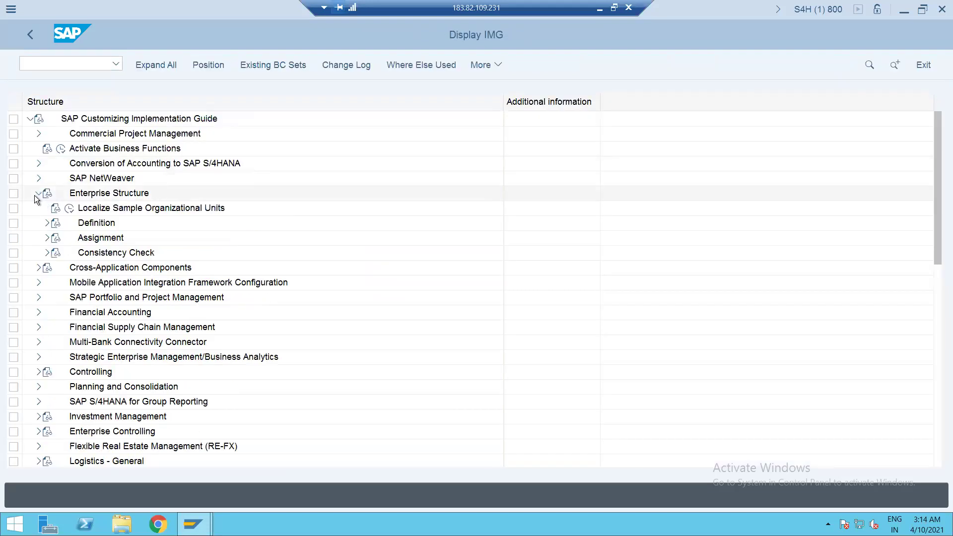
pyautogui.click(46, 238)
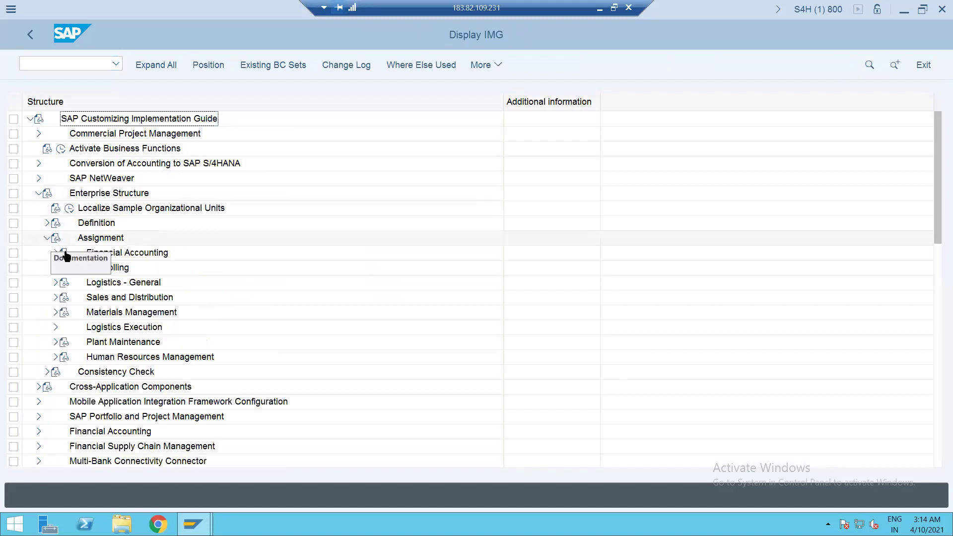
pyautogui.click(56, 252)
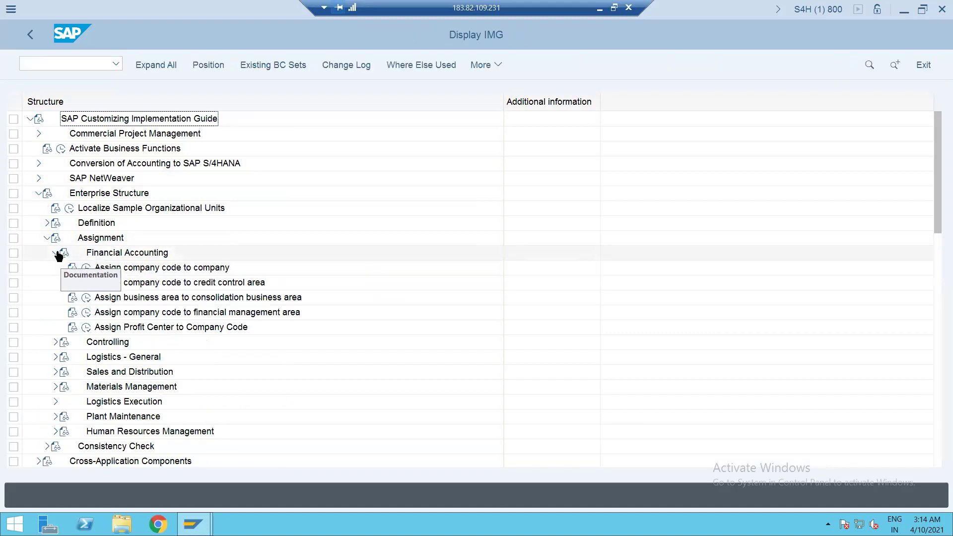
pyautogui.click(55, 253)
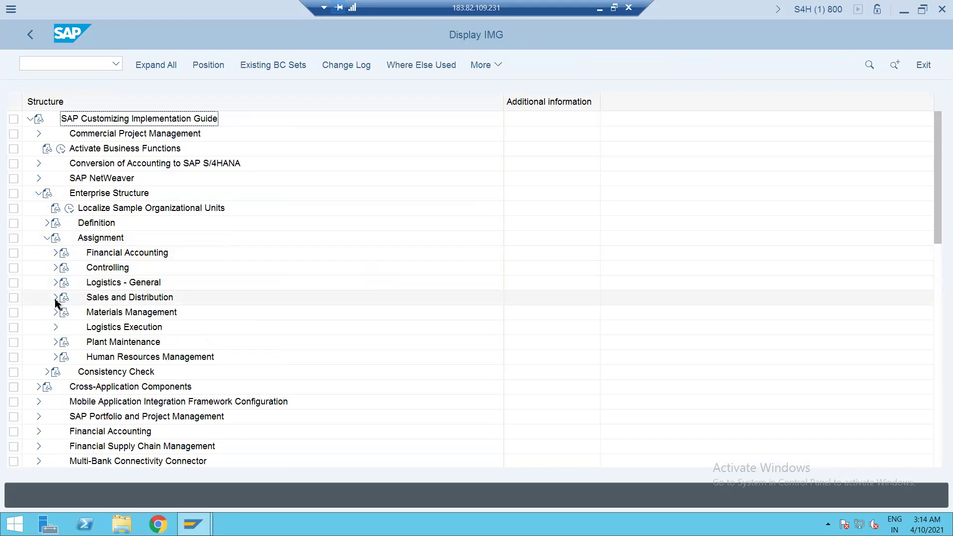
pyautogui.click(56, 298)
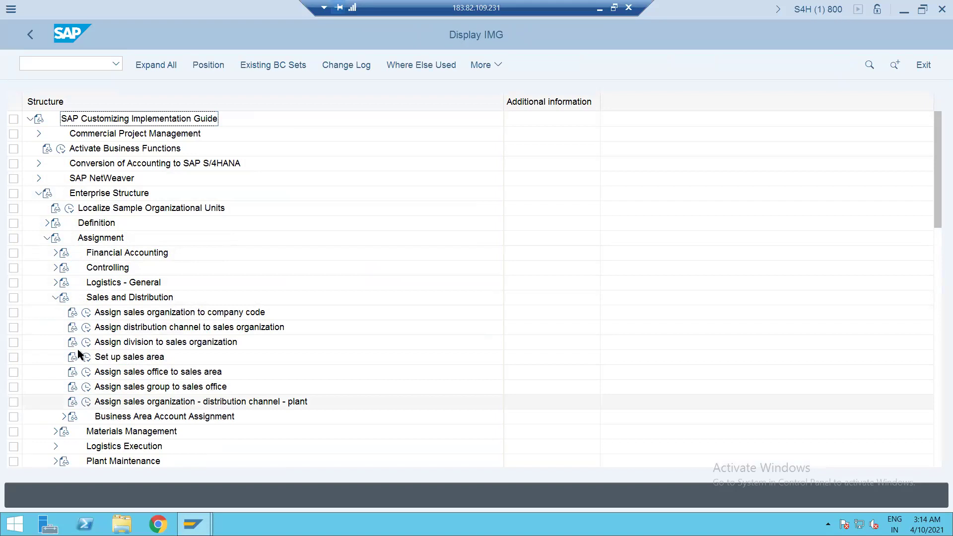
pyautogui.click(54, 299)
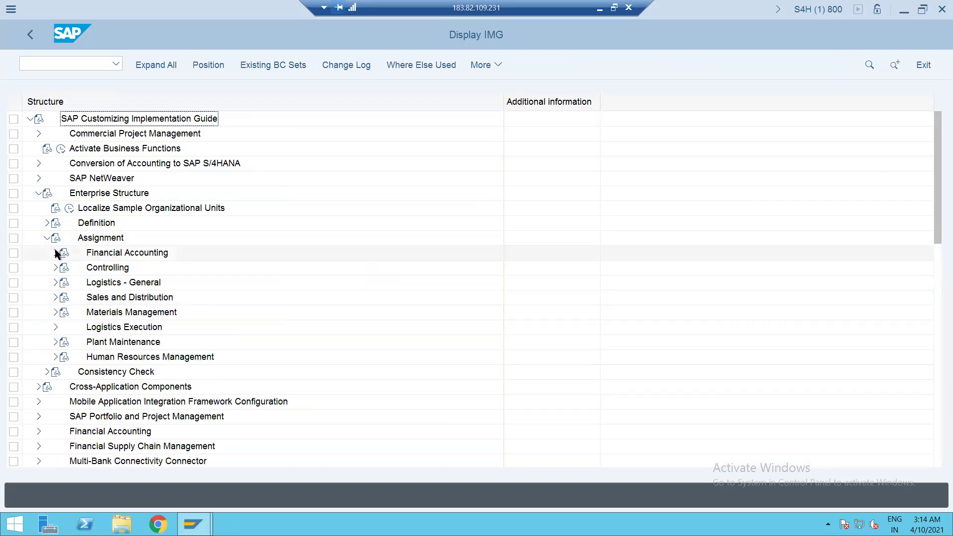
pyautogui.click(55, 252)
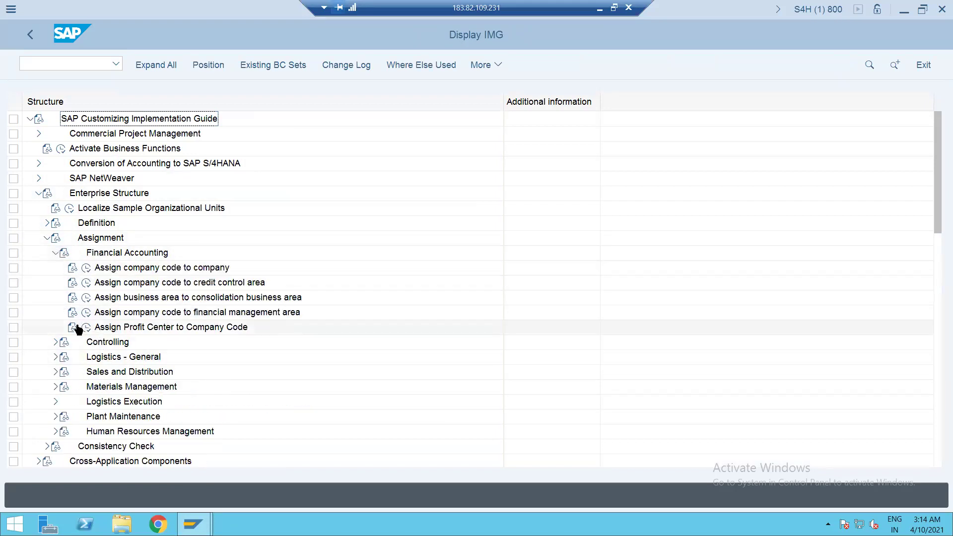
pyautogui.click(55, 356)
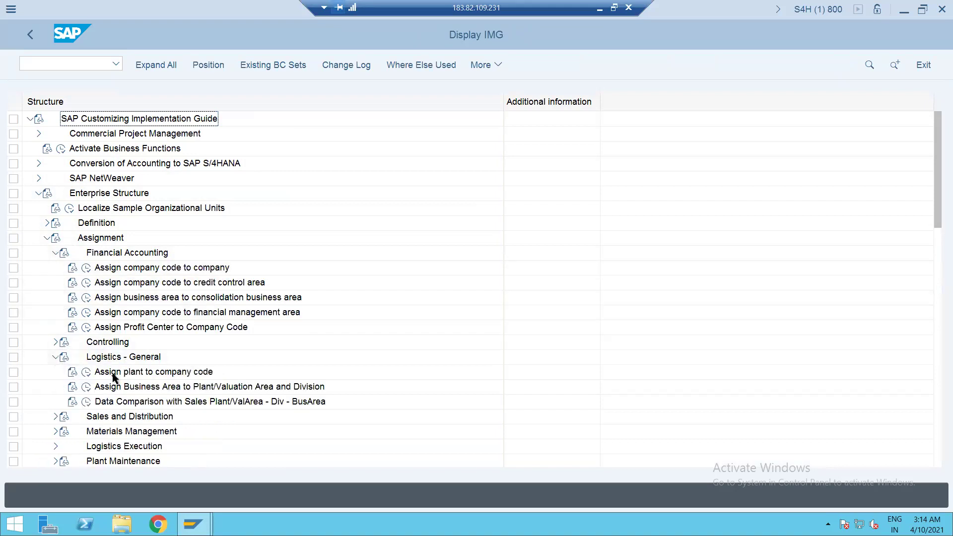
pyautogui.click(85, 372)
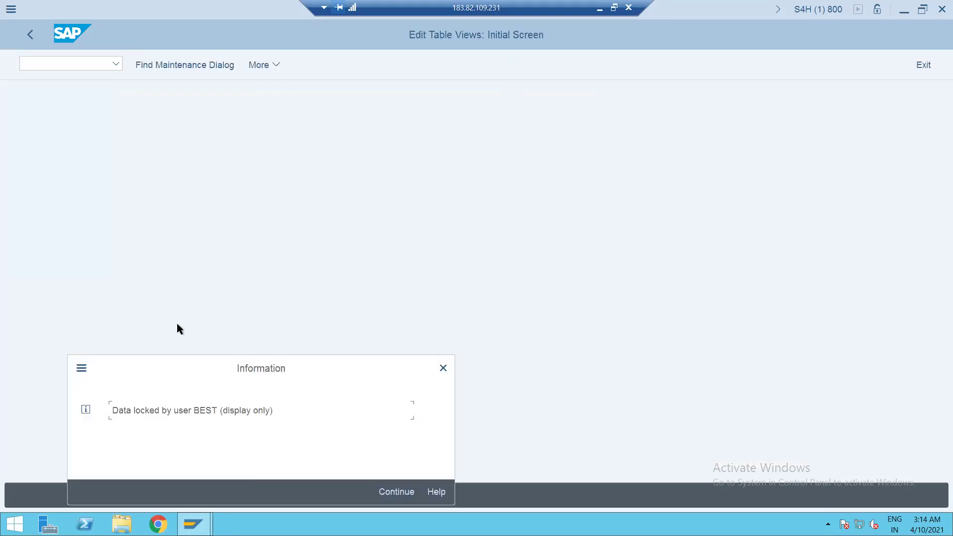
# Acknowledge the lock notice, position the list on GS plants, and page down to them.
pyautogui.press('Return')
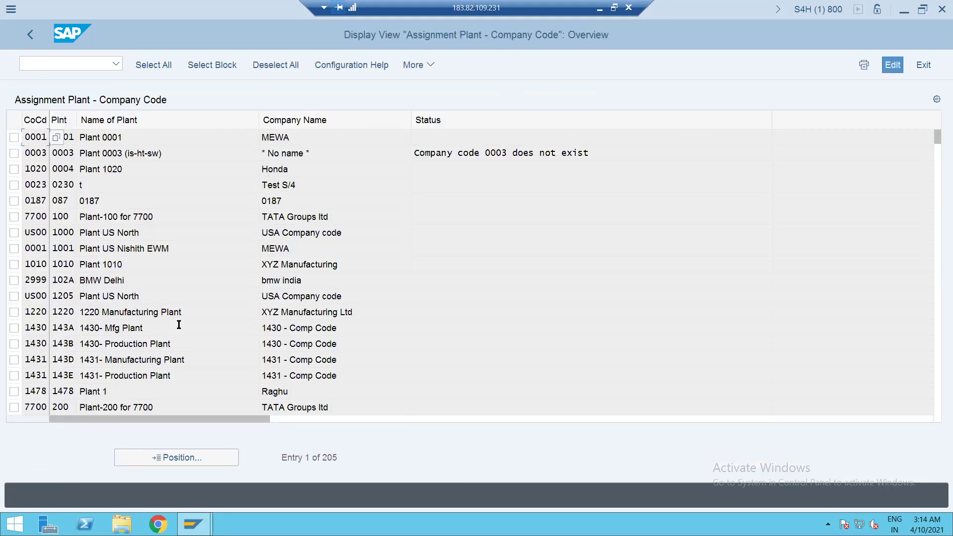
pyautogui.click(147, 457)
pyautogui.write('GS0')
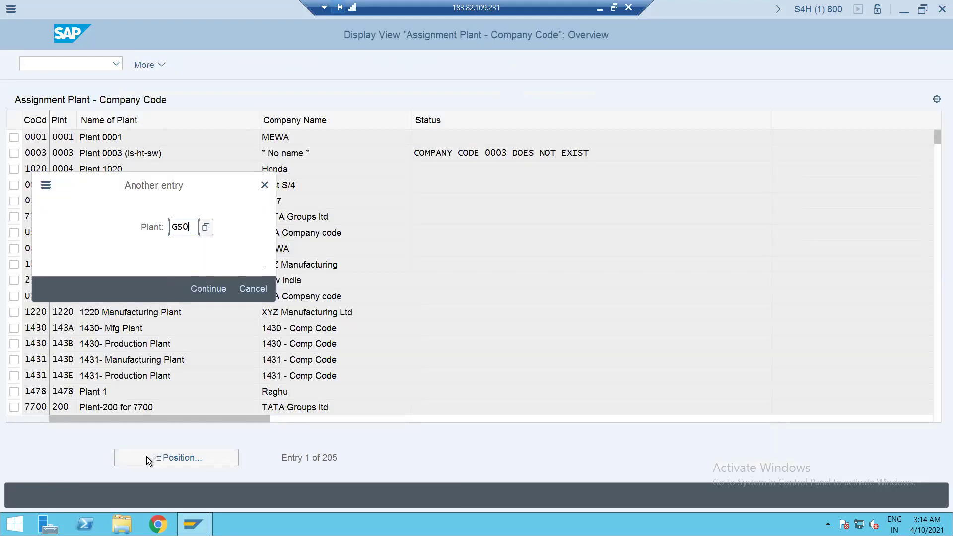
pyautogui.press('Return')
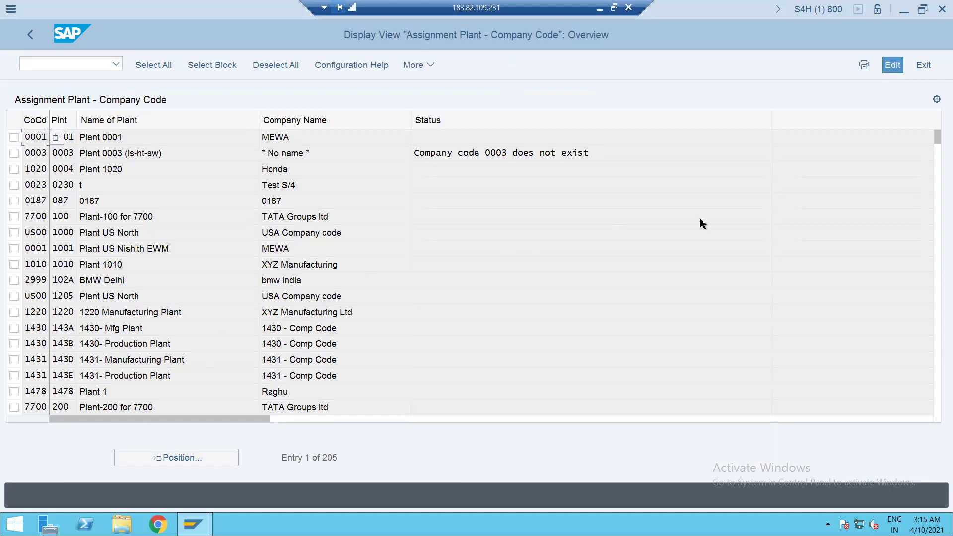
pyautogui.click(282, 267)
pyautogui.click(937, 320)
pyautogui.click(183, 457)
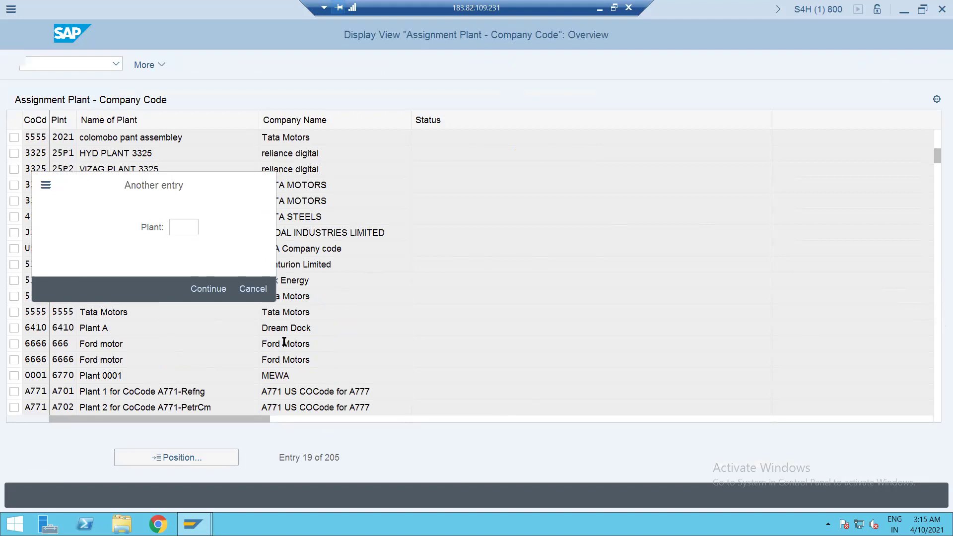
pyautogui.press('Escape')
pyautogui.click(938, 328)
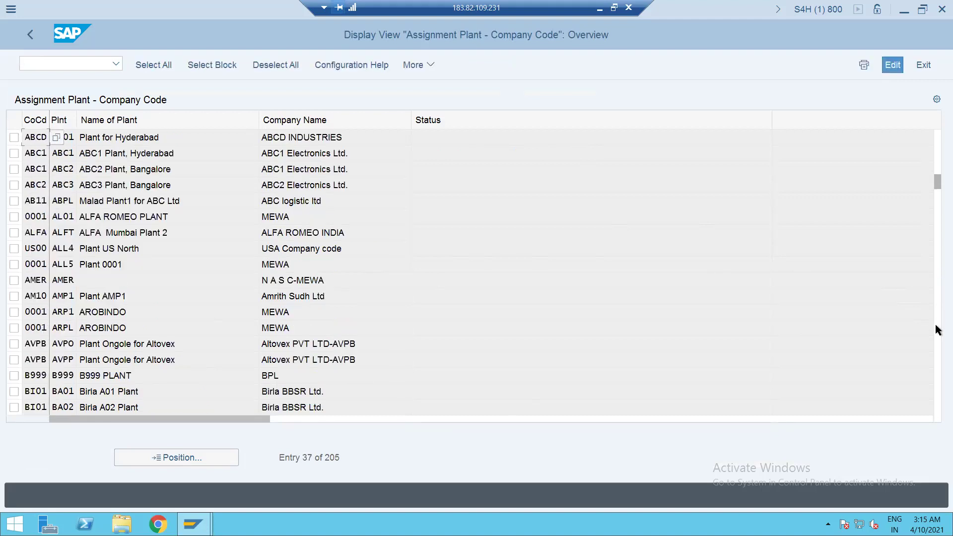
pyautogui.click(938, 330)
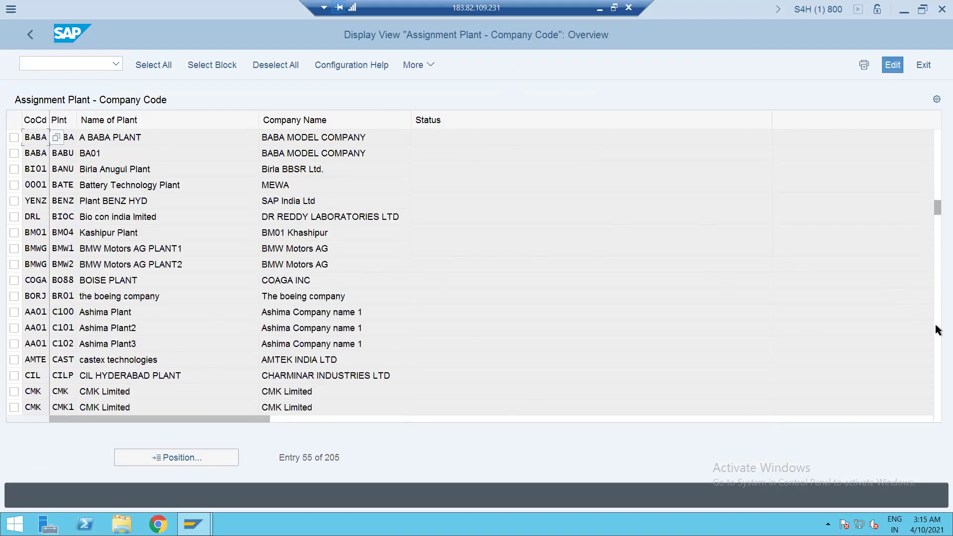
pyautogui.click(938, 330)
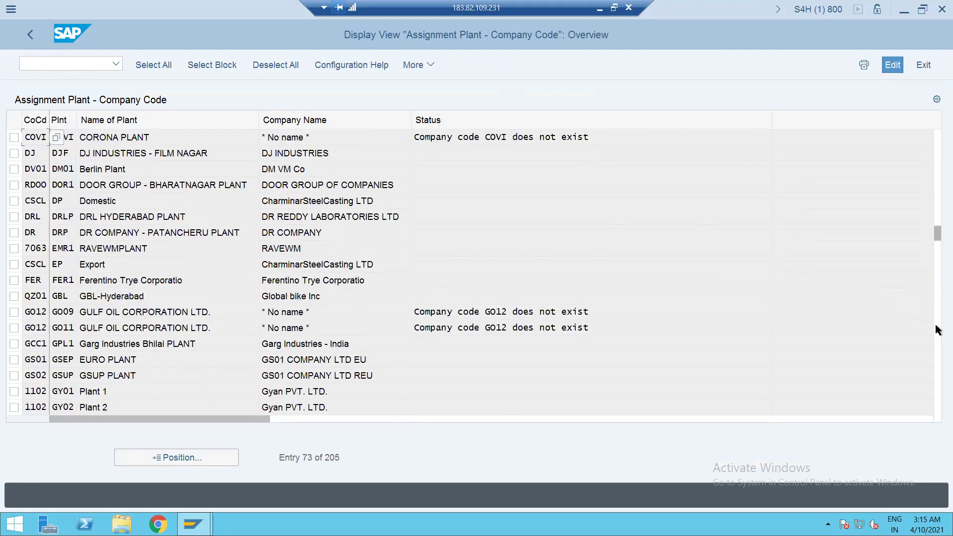
# Mark the GS01–GSEP EURO PLANT and GS02–GSUP PLANT assignment rows.
pyautogui.click(13, 360)
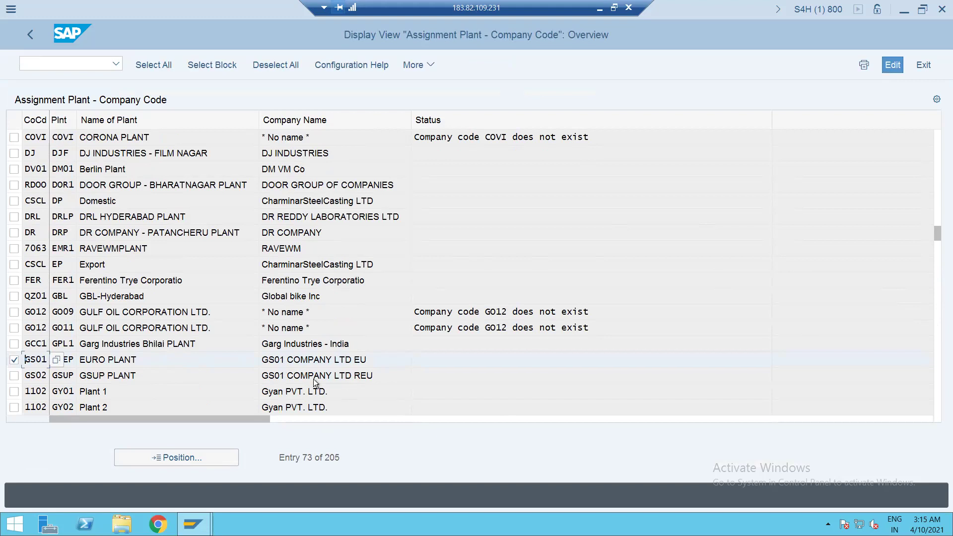
pyautogui.click(14, 376)
pyautogui.moveTo(70, 372); pyautogui.dragTo(356, 379)
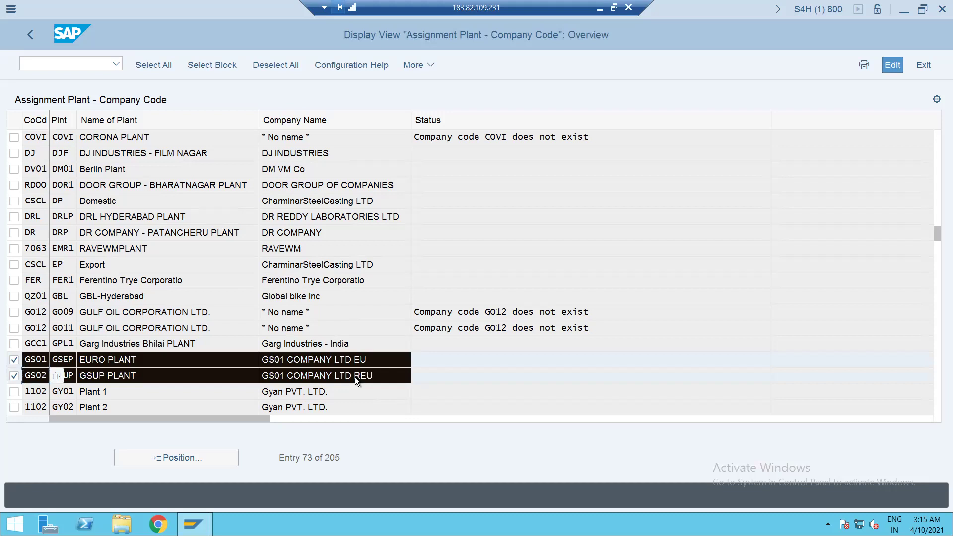
pyautogui.click(79, 362)
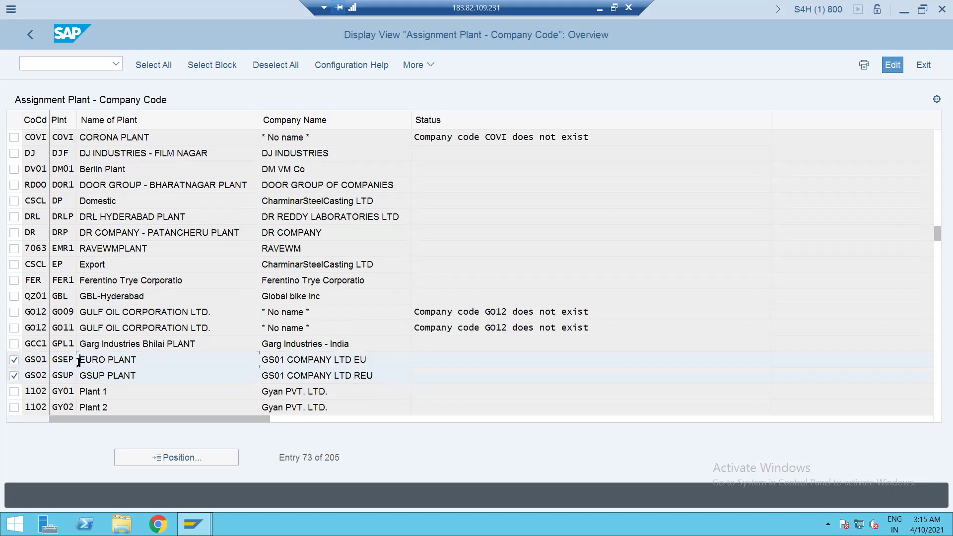
# Back in the Excel notes, enter company codes GS01 in E150 and GS02 in I150.
pyautogui.click(600, 9)
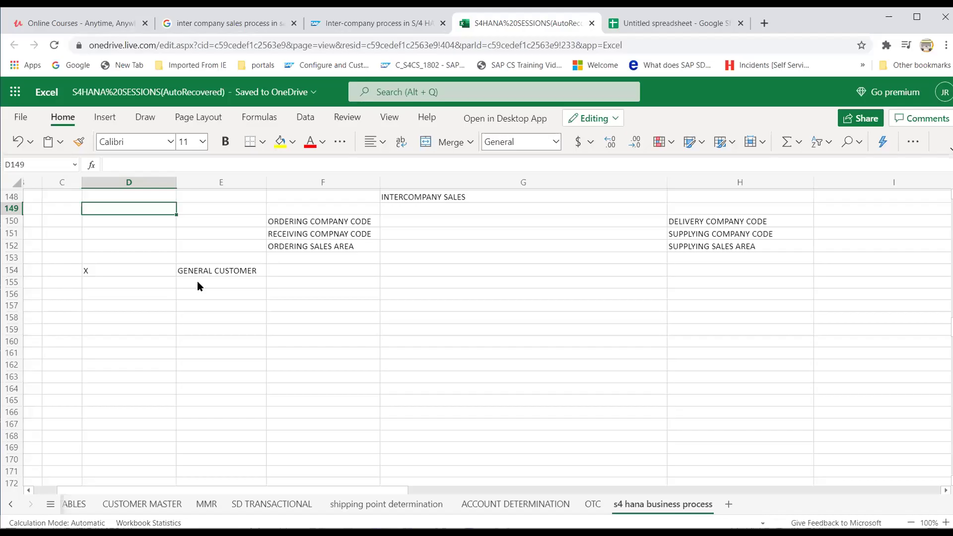
pyautogui.click(217, 220)
pyautogui.write('GS01')
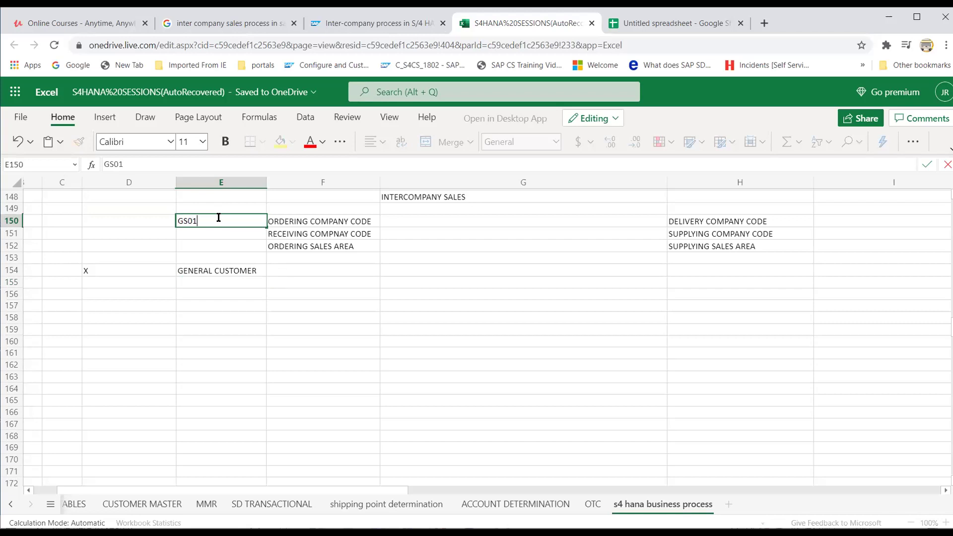
pyautogui.press('Tab')
pyautogui.press('Tab')
pyautogui.press('Tab')
pyautogui.press('Tab')
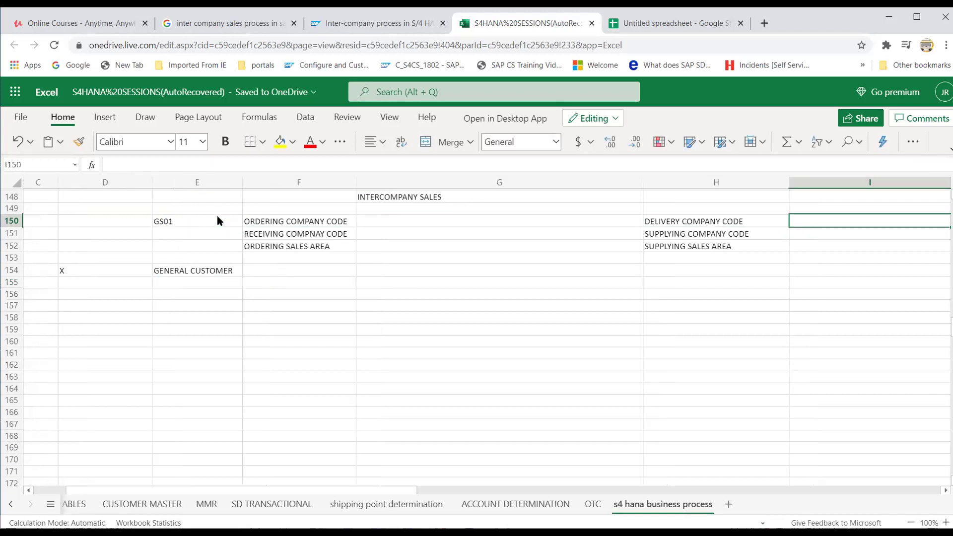
pyautogui.write('GS02')
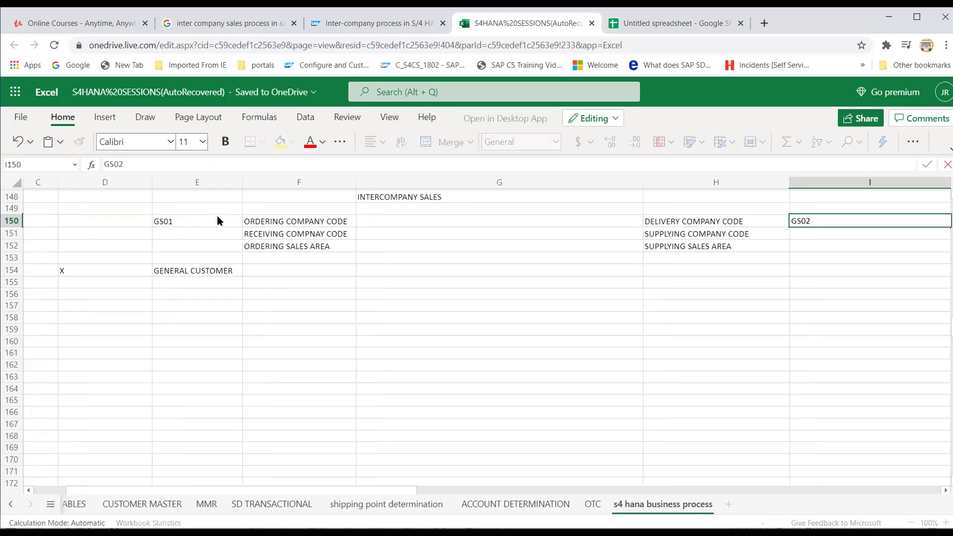
pyautogui.press('Left')
# Head the company codes with DOM EU in E149 and EXP EU in H149.
pyautogui.press('Up')
pyautogui.press('Left')
pyautogui.press('Left')
pyautogui.press('Left')
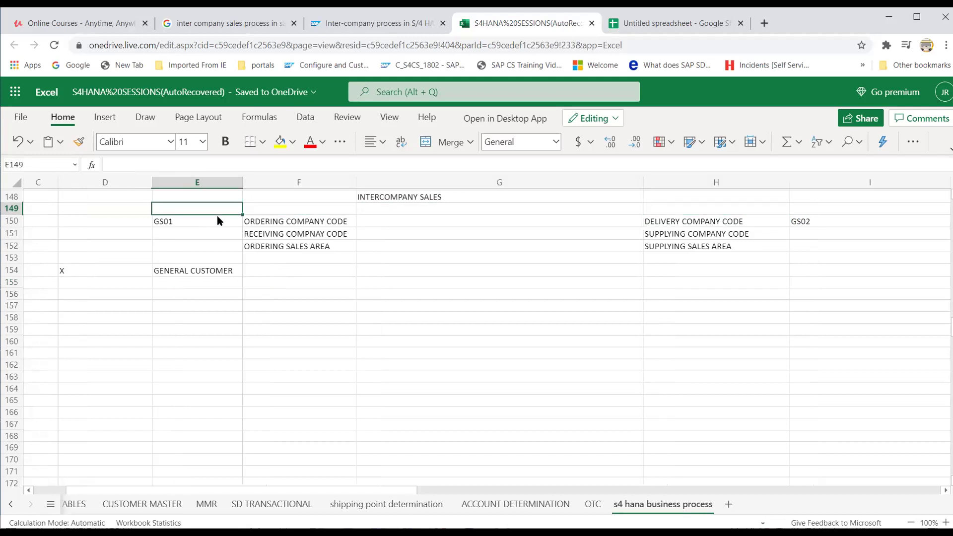
pyautogui.write('D')
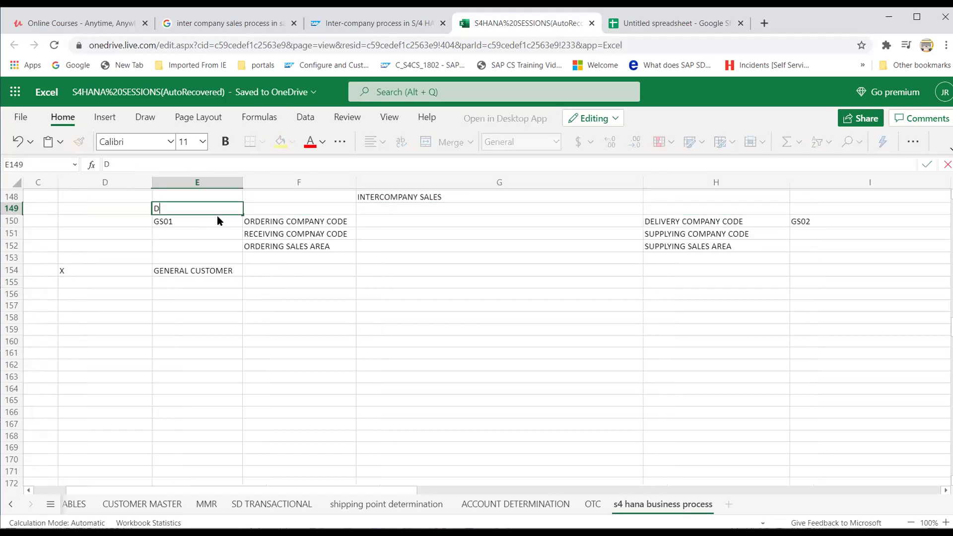
pyautogui.write('OM EU')
pyautogui.press('Right')
pyautogui.press('Right')
pyautogui.press('Right')
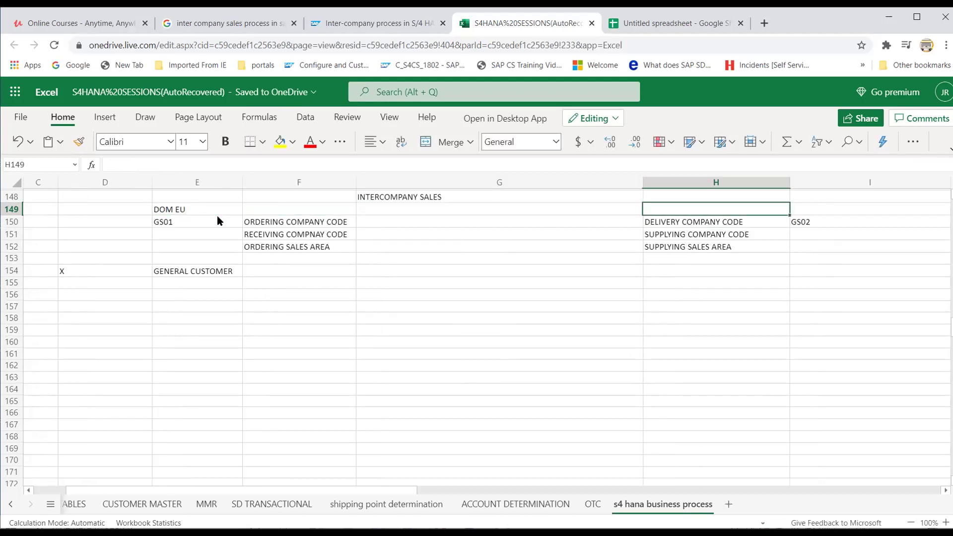
pyautogui.write('EXP')
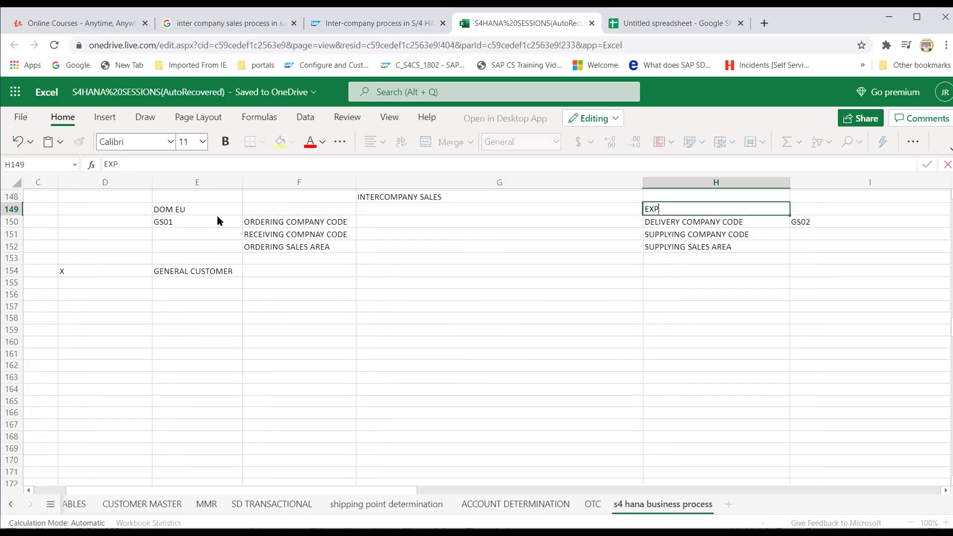
pyautogui.write(' EU')
pyautogui.press('Return')
# Move around rows 150–152 of column E to check the GS01 entry.
pyautogui.press('Left')
pyautogui.press('Left')
pyautogui.press('Left')
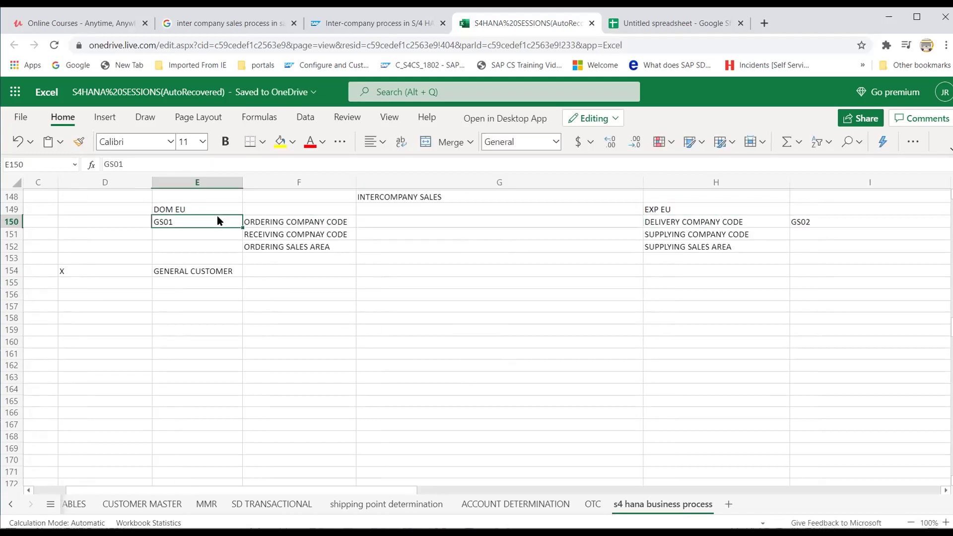
pyautogui.press('Down')
pyautogui.press('Right')
pyautogui.press('Right')
pyautogui.press('Right')
pyautogui.press('Left')
pyautogui.press('Left')
pyautogui.press('Left')
pyautogui.press('Up')
pyautogui.press('Down')
pyautogui.press('Down')
pyautogui.press('Up')
pyautogui.press('Up')
pyautogui.press('Down')
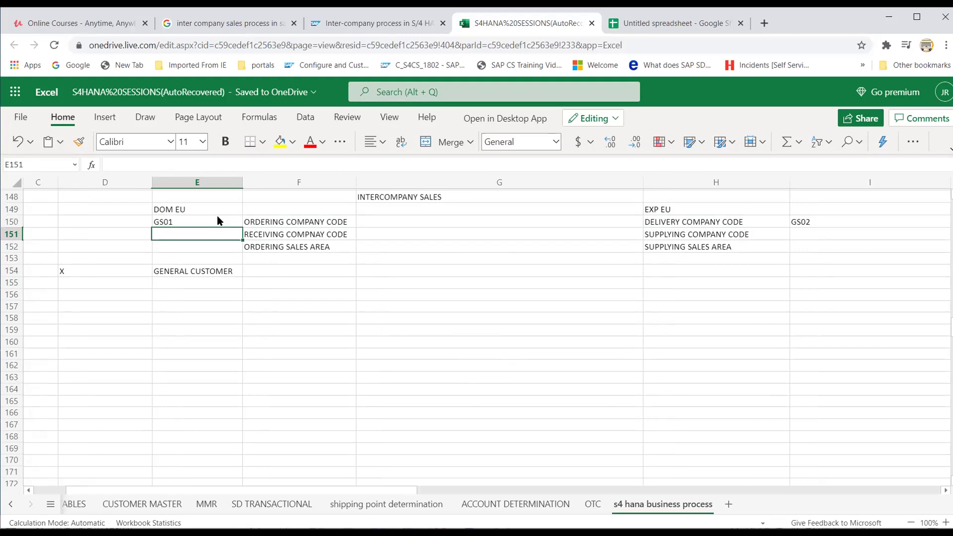
pyautogui.press('Down')
pyautogui.press('Down')
pyautogui.press('Down')
pyautogui.press('Up')
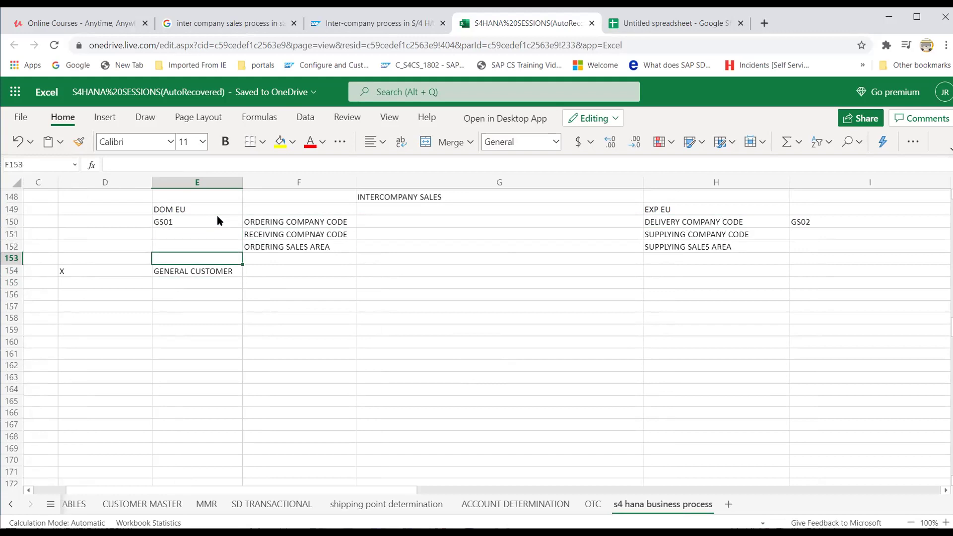
pyautogui.press('Right')
pyautogui.write('R')
pyautogui.press('BackSpace')
pyautogui.press('BackSpace')
pyautogui.write('REC')
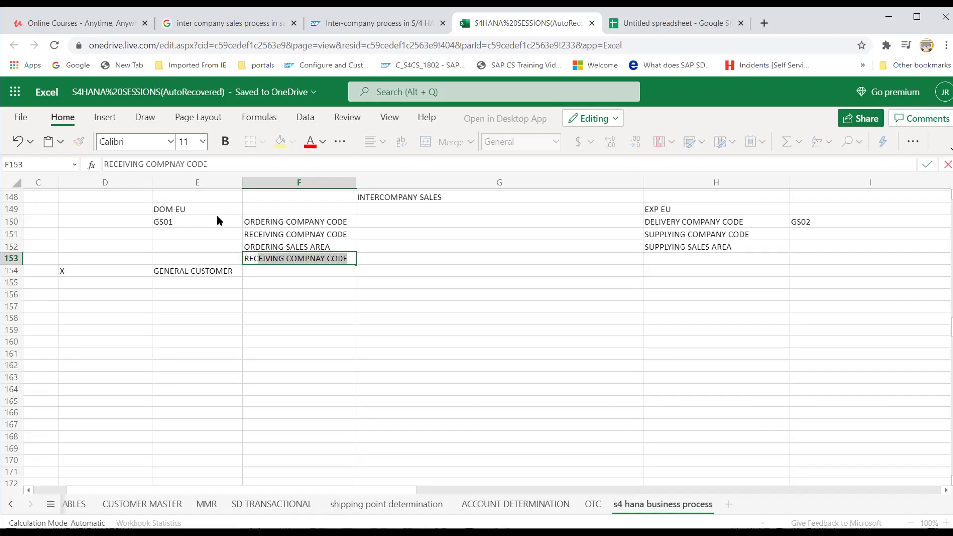
pyautogui.write('EIVING PLANT')
pyautogui.press('Left')
pyautogui.write('GSEP')
pyautogui.press('Right')
pyautogui.press('Right')
pyautogui.press('Right')
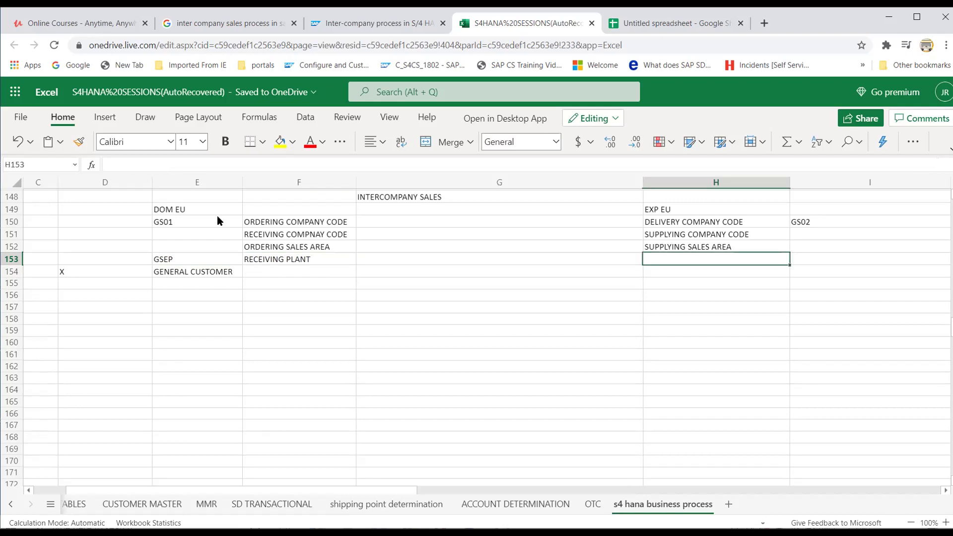
pyautogui.write('SUPP')
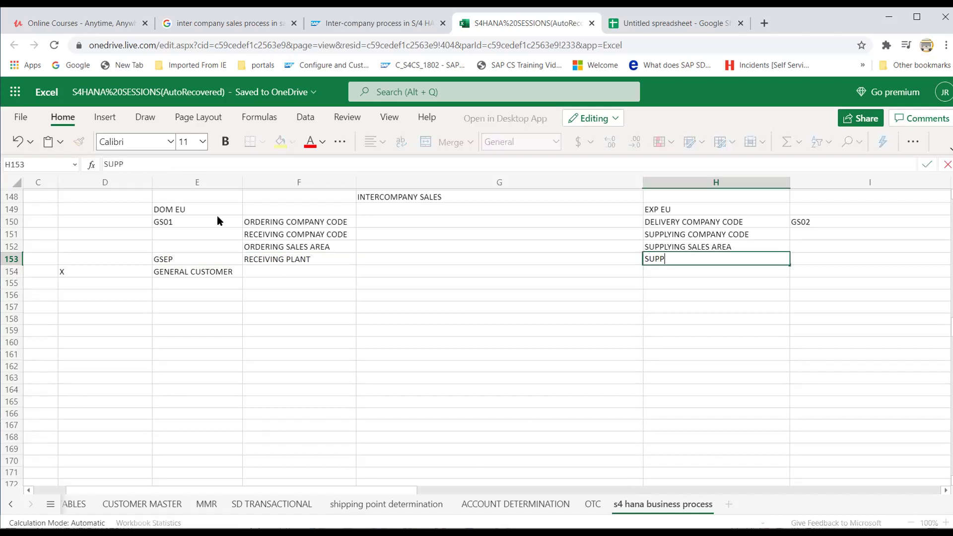
pyautogui.press('BackSpace')
pyautogui.click(217, 218)
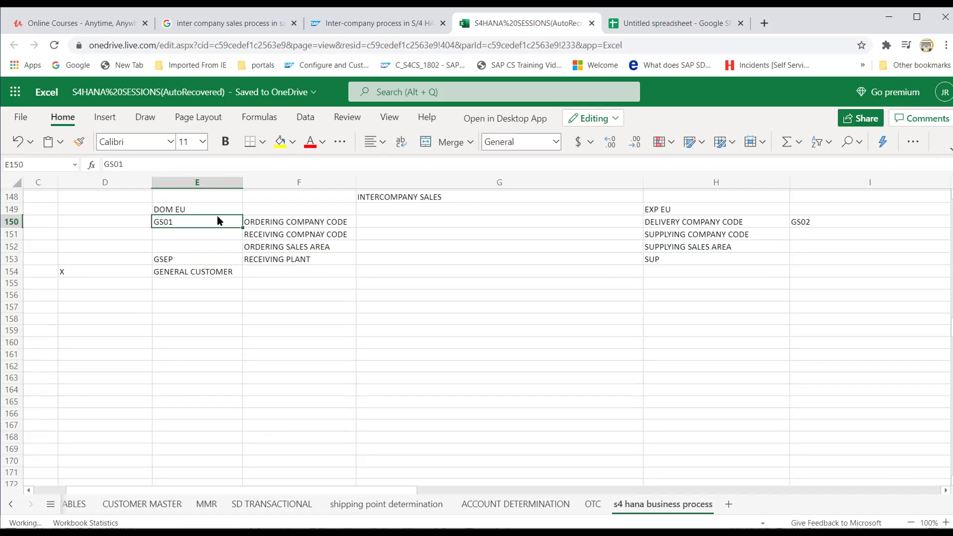
pyautogui.click(655, 259)
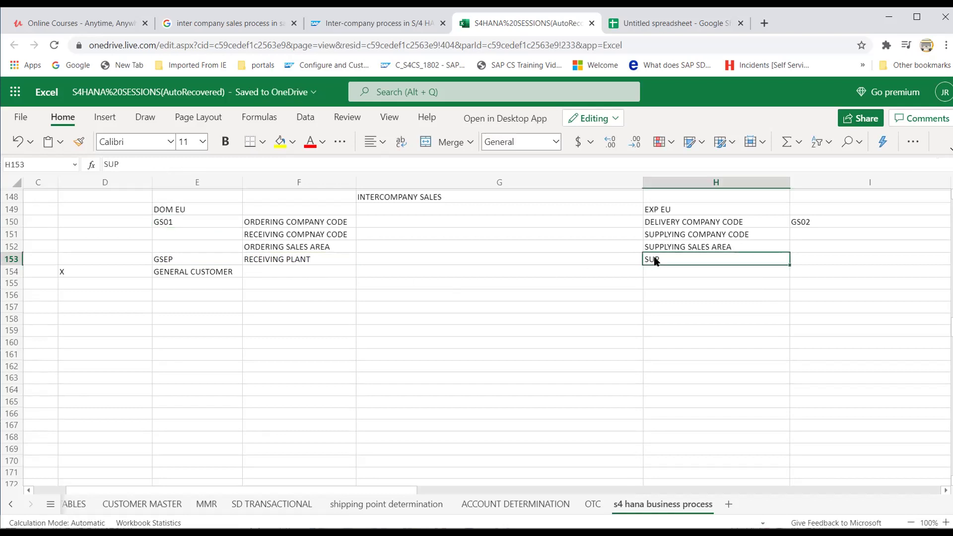
pyautogui.doubleClick(655, 259)
pyautogui.write('PLY')
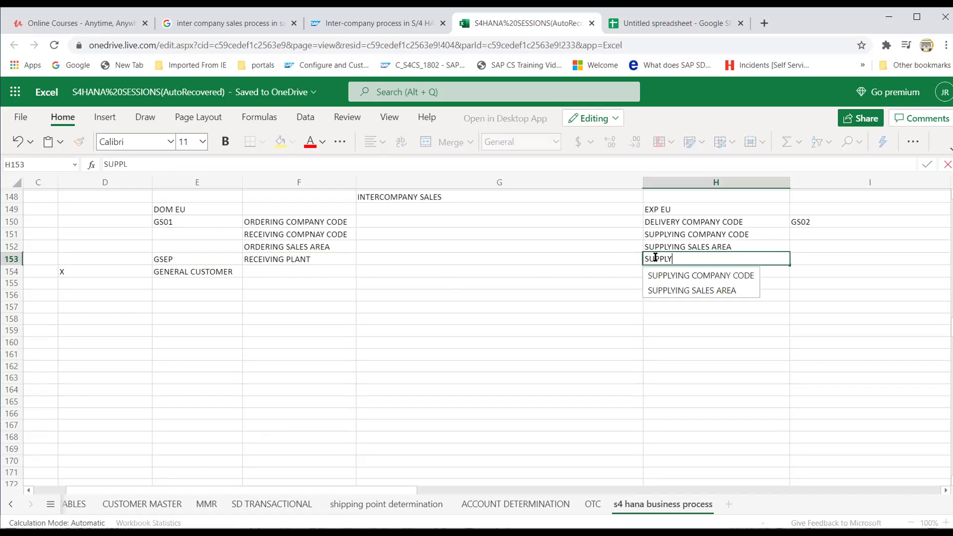
pyautogui.write('ING PLANT')
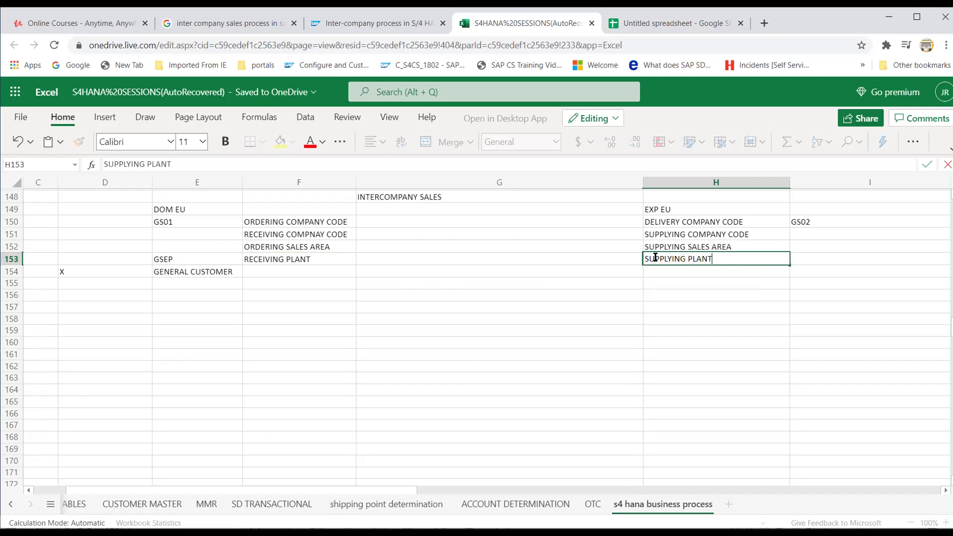
pyautogui.press('Tab')
pyautogui.write('GSU')
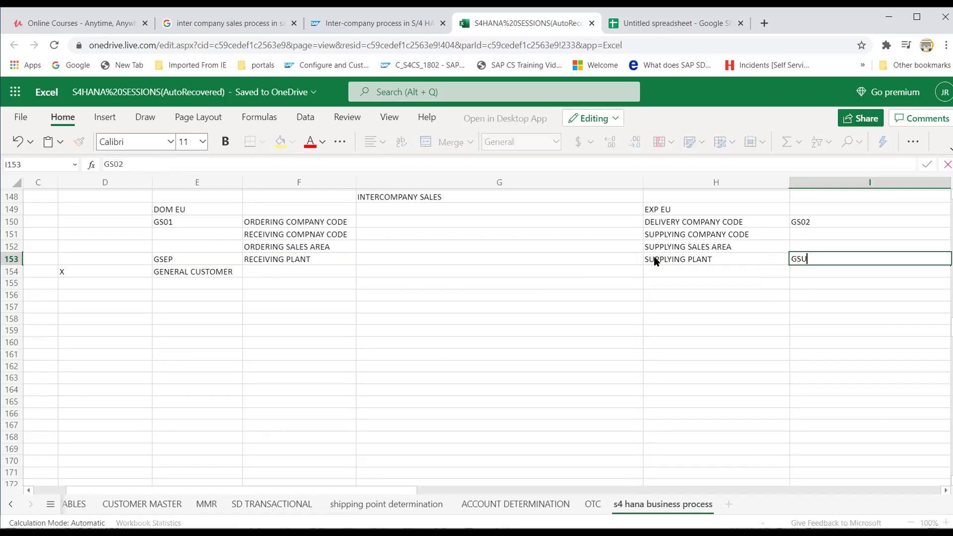
pyautogui.write('P')
pyautogui.press('Return')
pyautogui.press('Left')
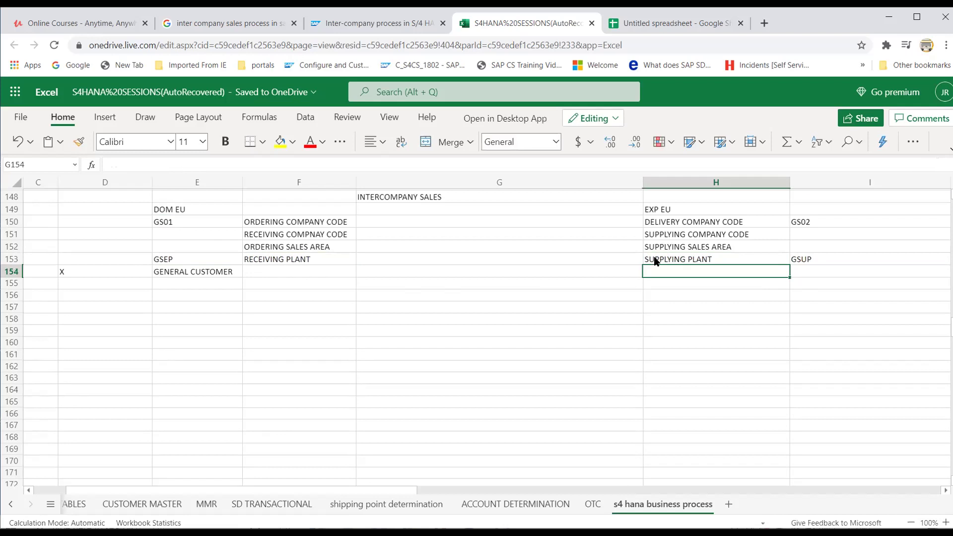
pyautogui.press('Left')
pyautogui.press('Left')
pyautogui.press('Left')
pyautogui.press('Left')
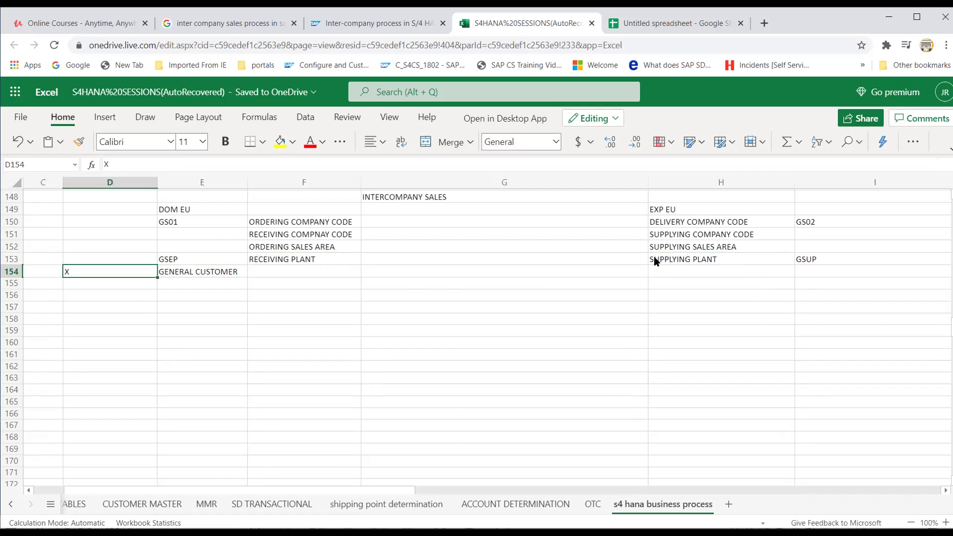
pyautogui.press('Left')
pyautogui.press('Left')
pyautogui.press('Up')
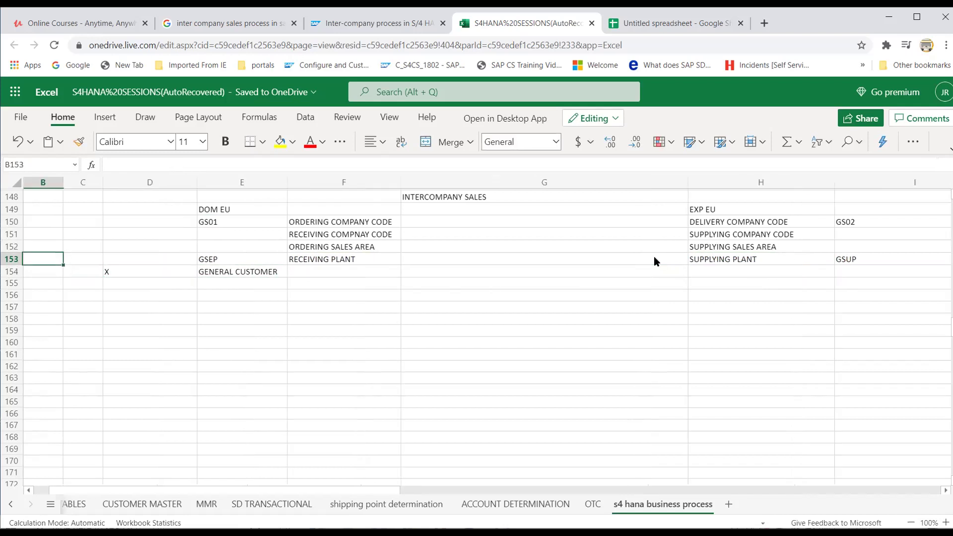
pyautogui.press('Right')
pyautogui.press('Right')
pyautogui.press('Down')
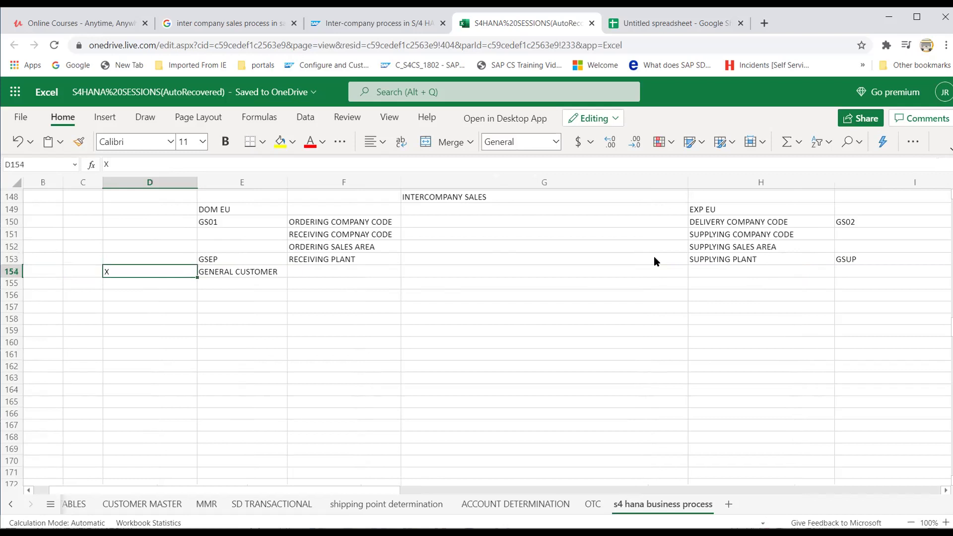
pyautogui.press('Right')
pyautogui.press('Right')
pyautogui.press('Up')
pyautogui.press('Down')
pyautogui.press('Down')
pyautogui.press('Up')
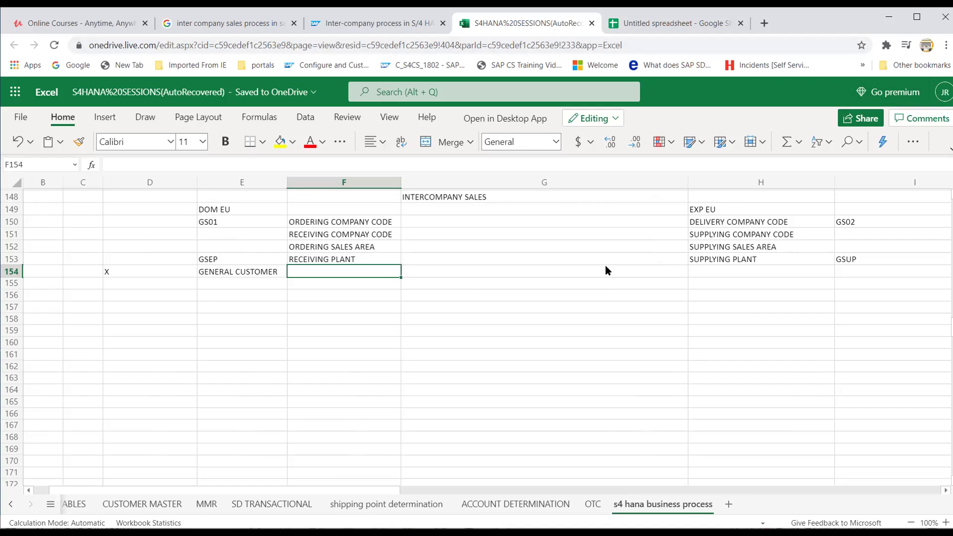
pyautogui.click(496, 305)
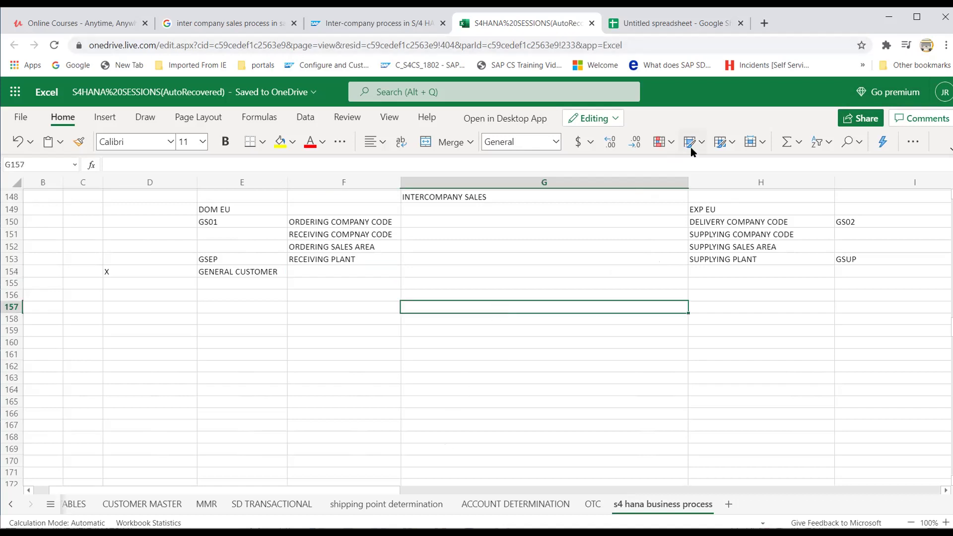
# In SAP, return to the IMG and run Set up sales area under Sales and Distribution.
pyautogui.click(890, 20)
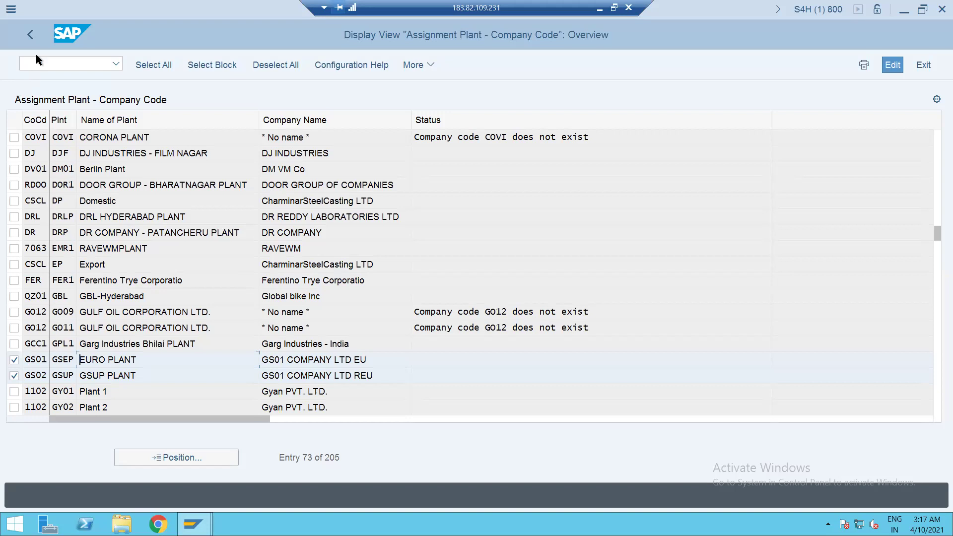
pyautogui.click(27, 33)
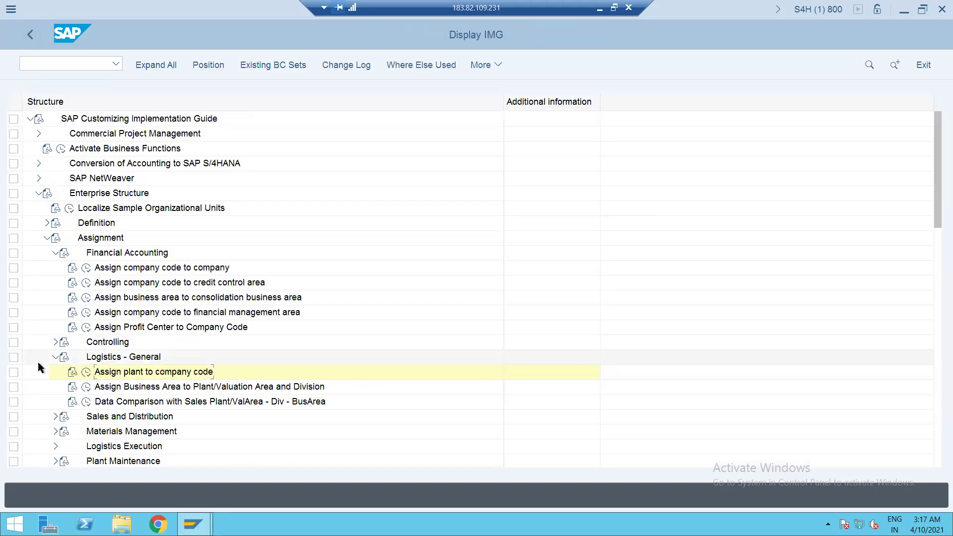
pyautogui.click(55, 415)
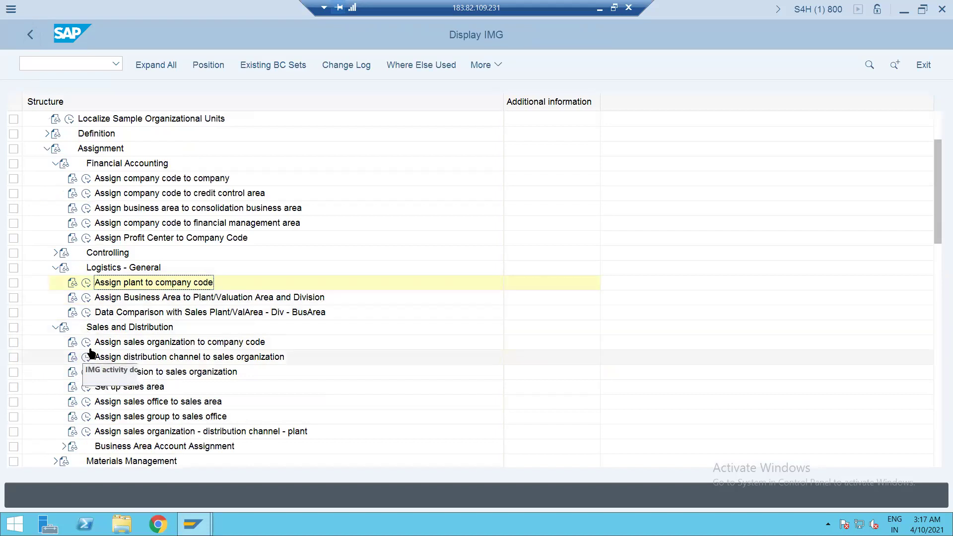
pyautogui.click(86, 387)
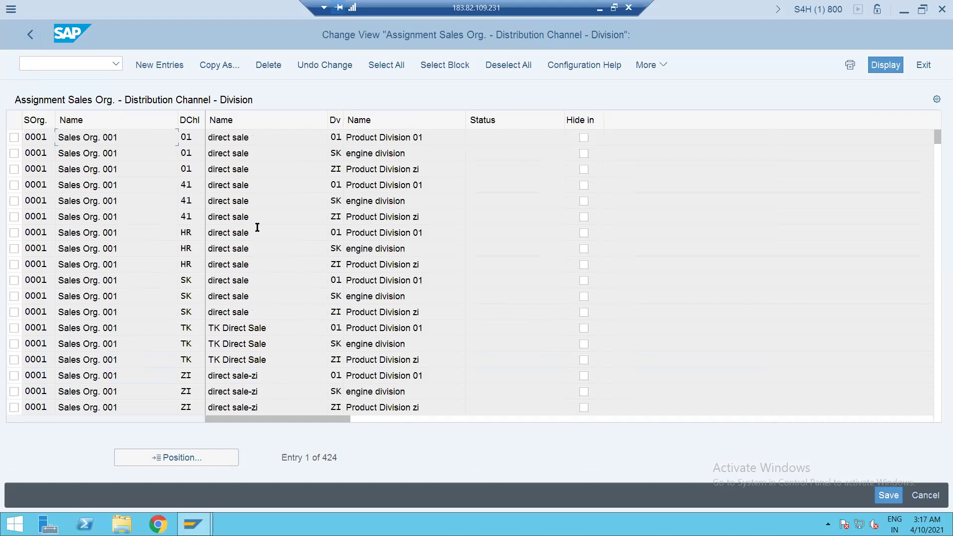
# Position the sales area table at GS01 to view GSD1 and GSUK, then minimize SAP.
pyautogui.click(173, 458)
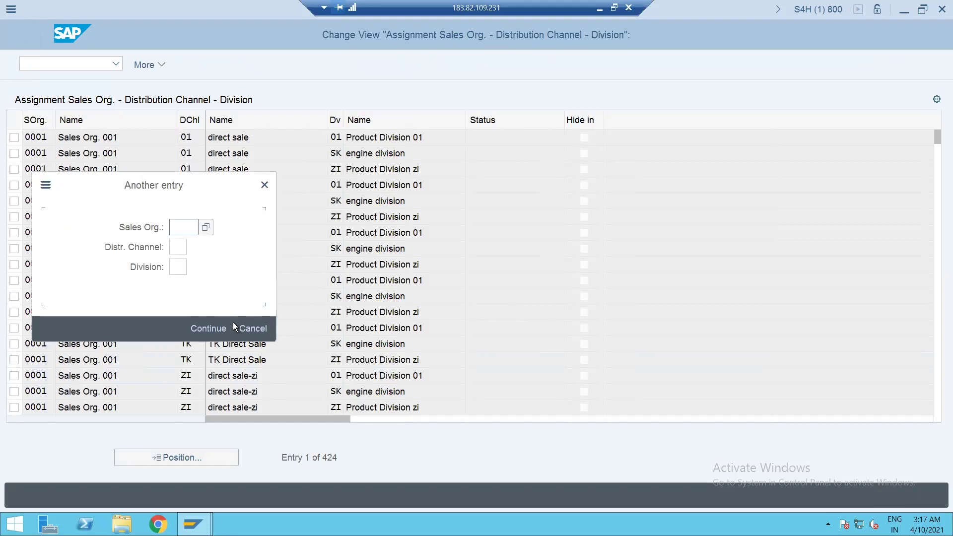
pyautogui.write('GS')
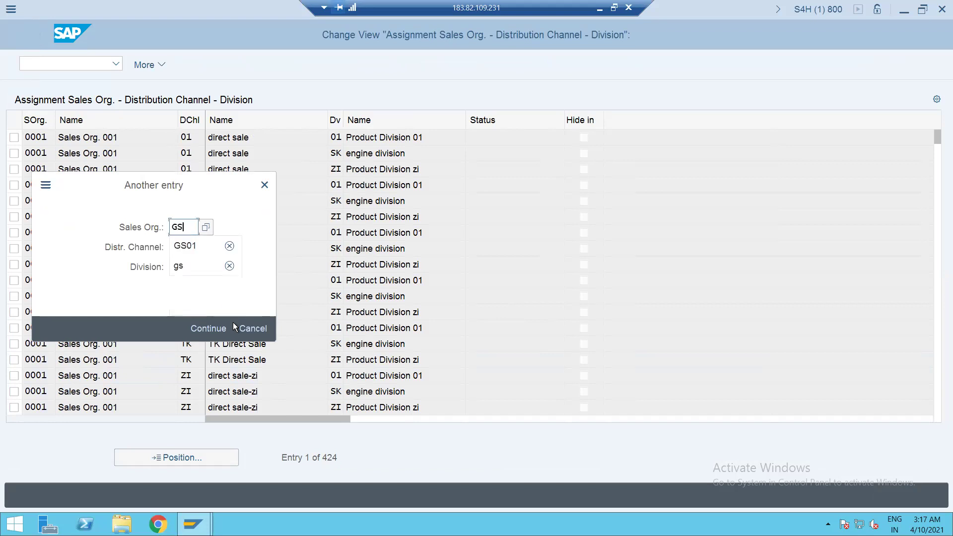
pyautogui.write('01')
pyautogui.press('Return')
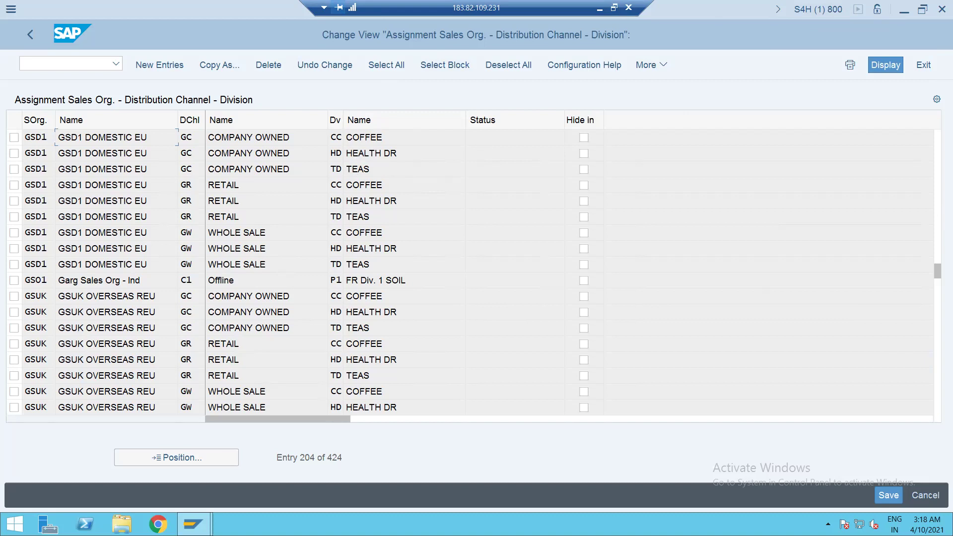
pyautogui.click(951, 524)
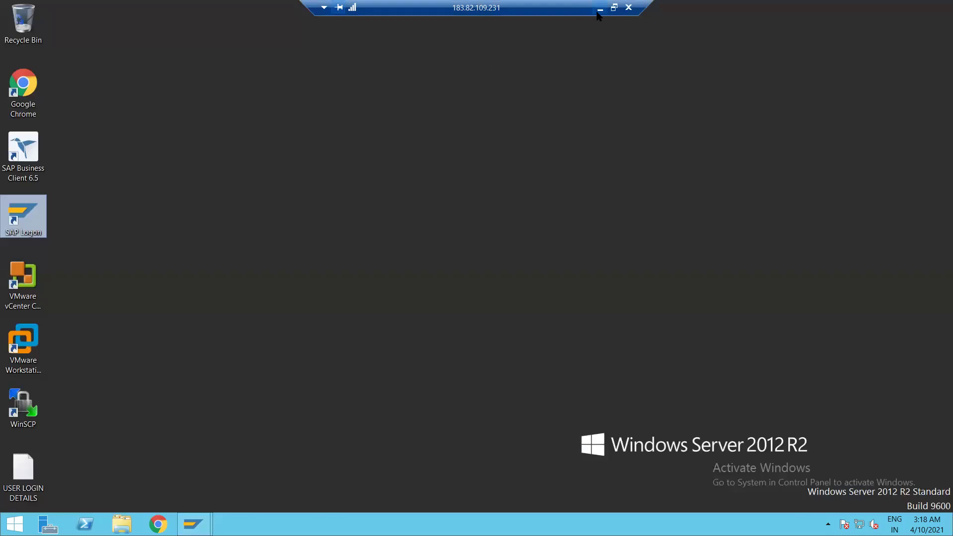
# Enter GSD1, GW and CC in F154:F156 beside GENERAL CUSTOMER.
pyautogui.click(599, 9)
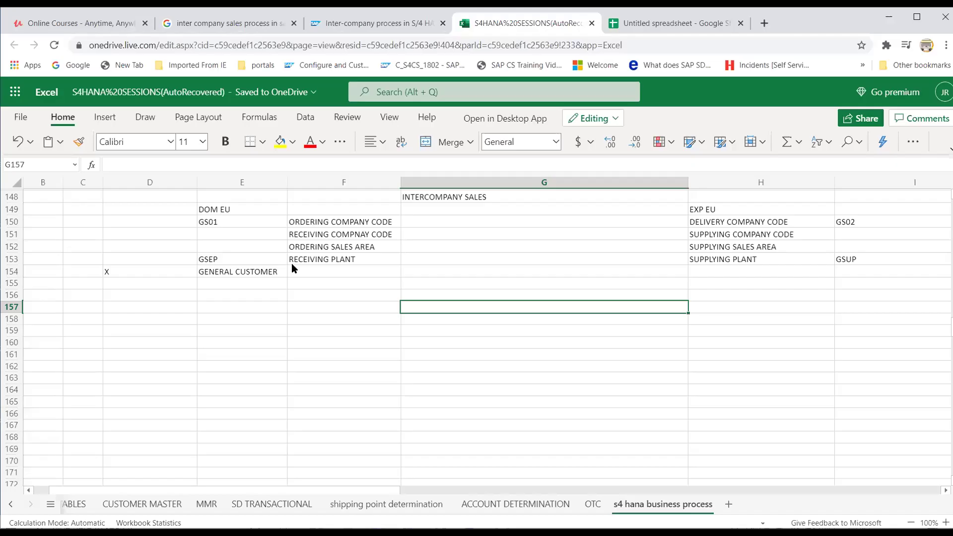
pyautogui.click(295, 268)
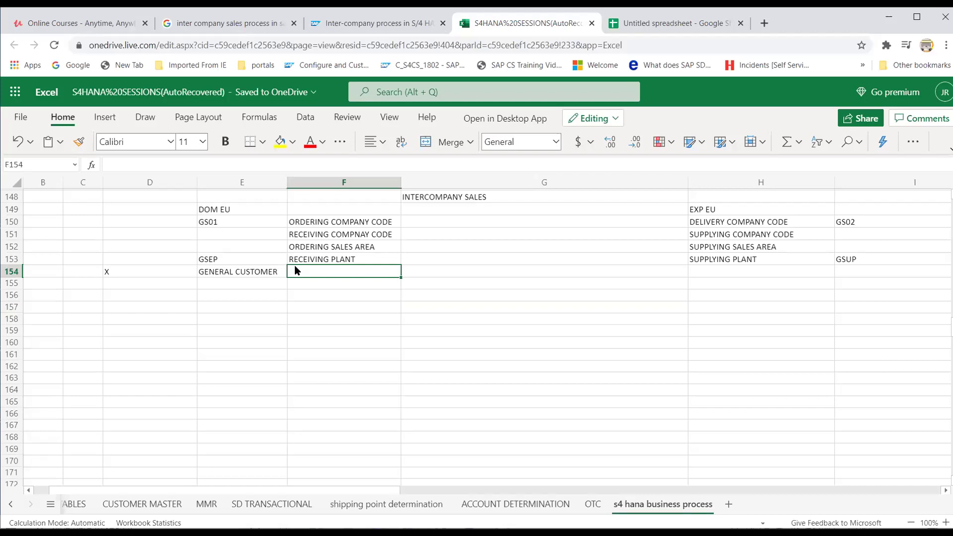
pyautogui.write('GS')
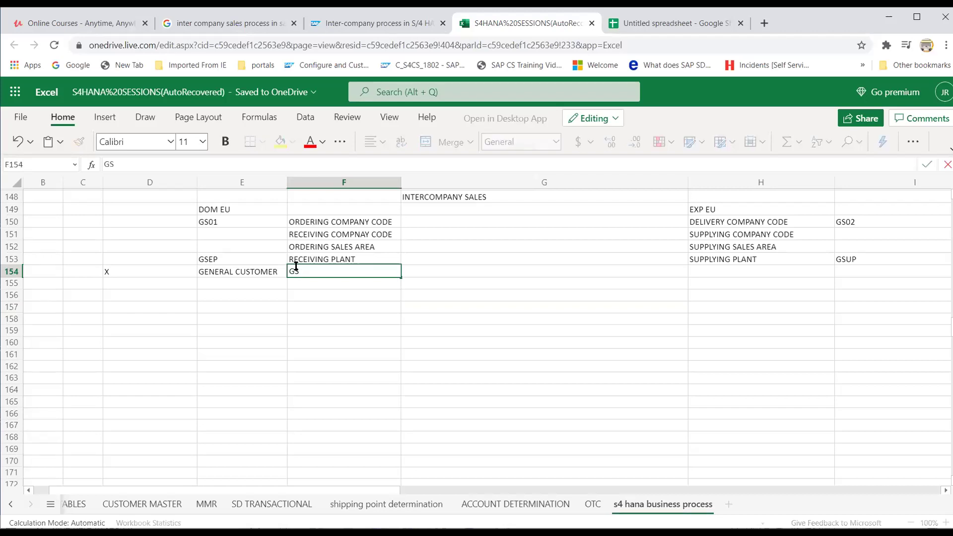
pyautogui.write('D1')
pyautogui.press('Return')
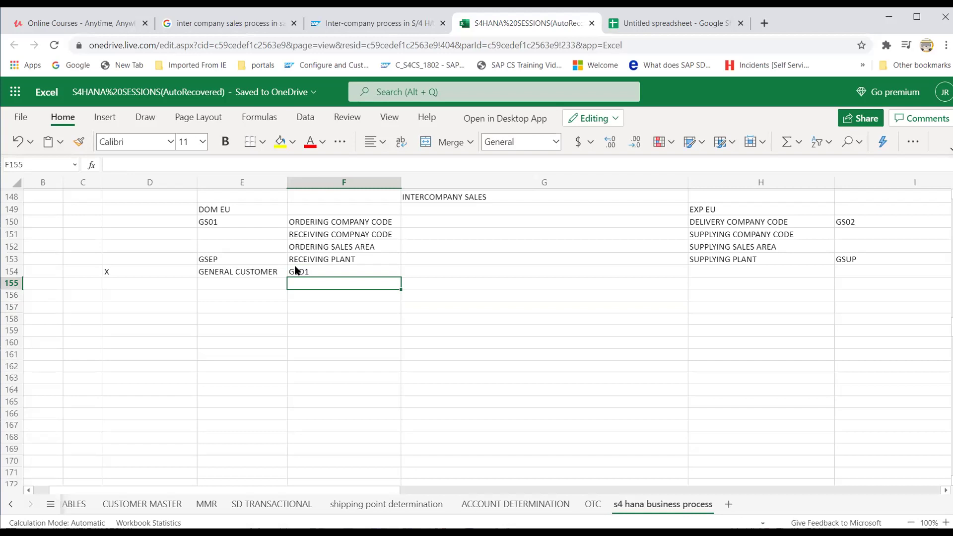
pyautogui.write('GW')
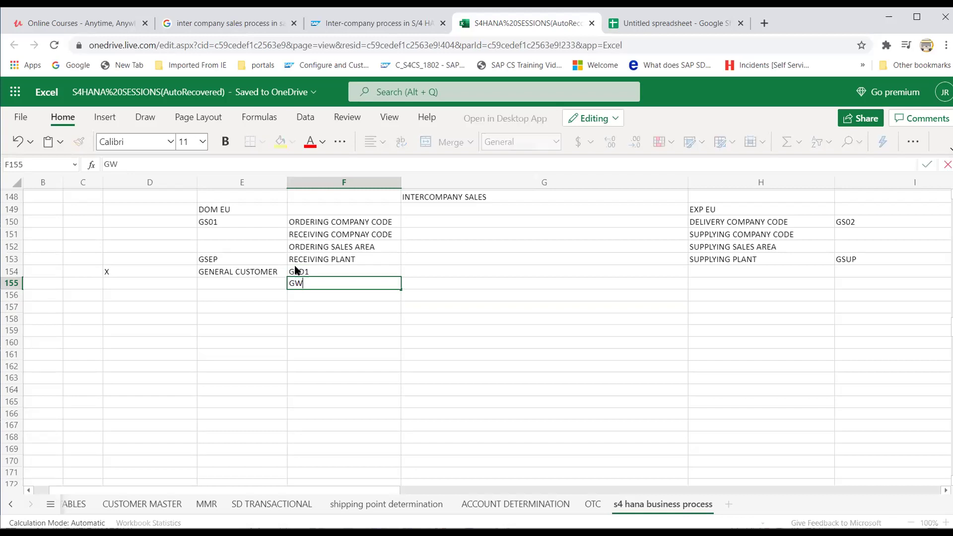
pyautogui.press('Return')
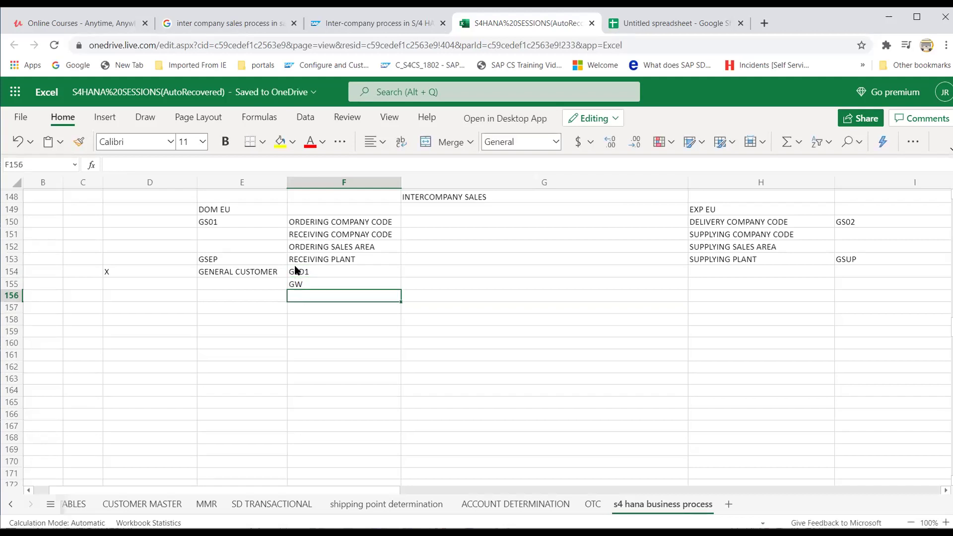
pyautogui.write('CC')
pyautogui.press('Up')
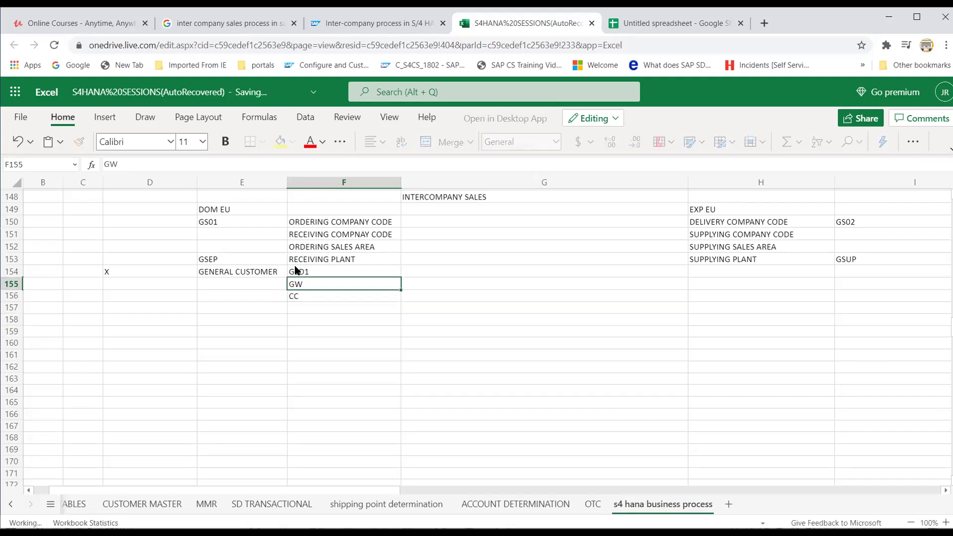
pyautogui.press('Right')
pyautogui.press('Left')
# Enter GSUK, GW and CC in H154:H156 under the supplying plant.
pyautogui.click(296, 270)
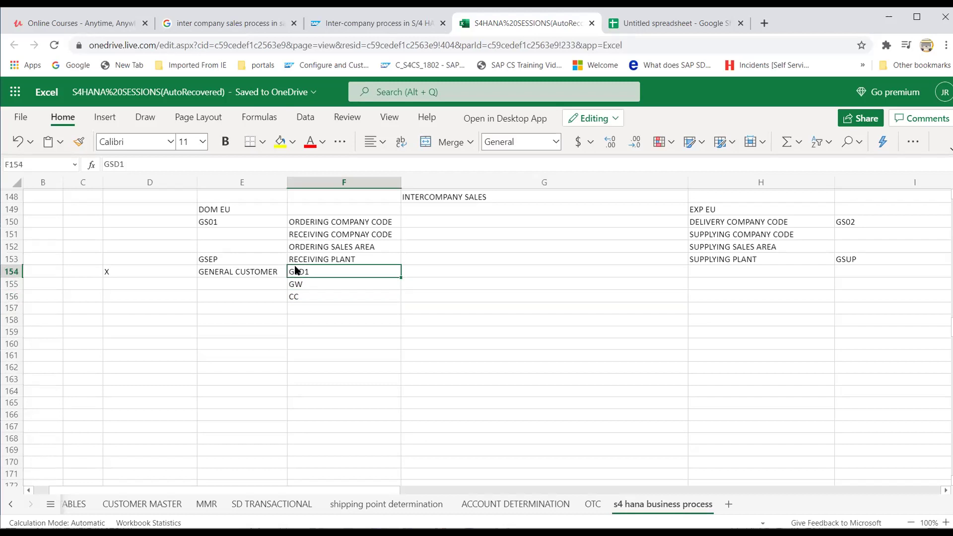
pyautogui.press('Left')
pyautogui.press('Left')
pyautogui.press('Right')
pyautogui.press('Right')
pyautogui.press('Down')
pyautogui.press('Down')
pyautogui.press('Down')
pyautogui.press('Up')
pyautogui.press('Up')
pyautogui.press('Up')
pyautogui.press('Right')
pyautogui.press('Right')
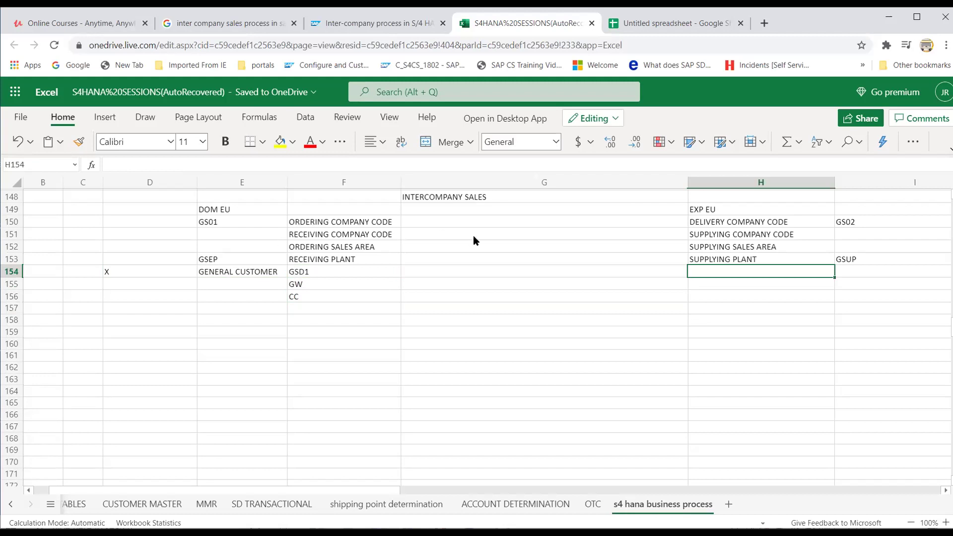
pyautogui.write('GSUK')
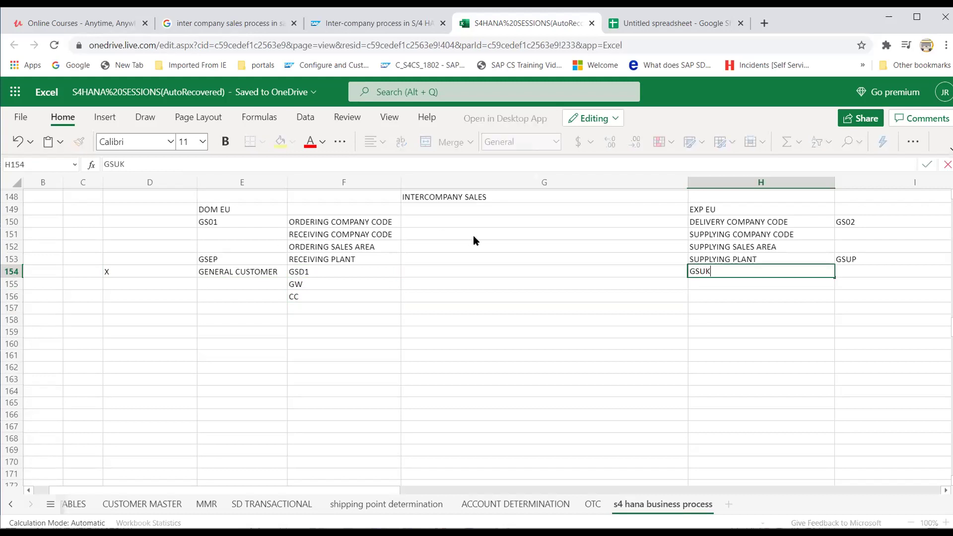
pyautogui.press('Return')
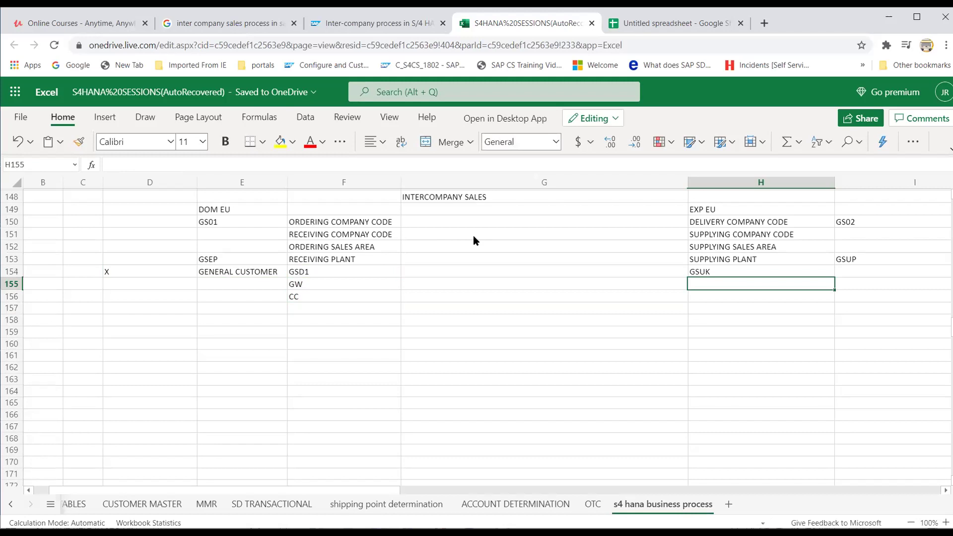
pyautogui.write('GW')
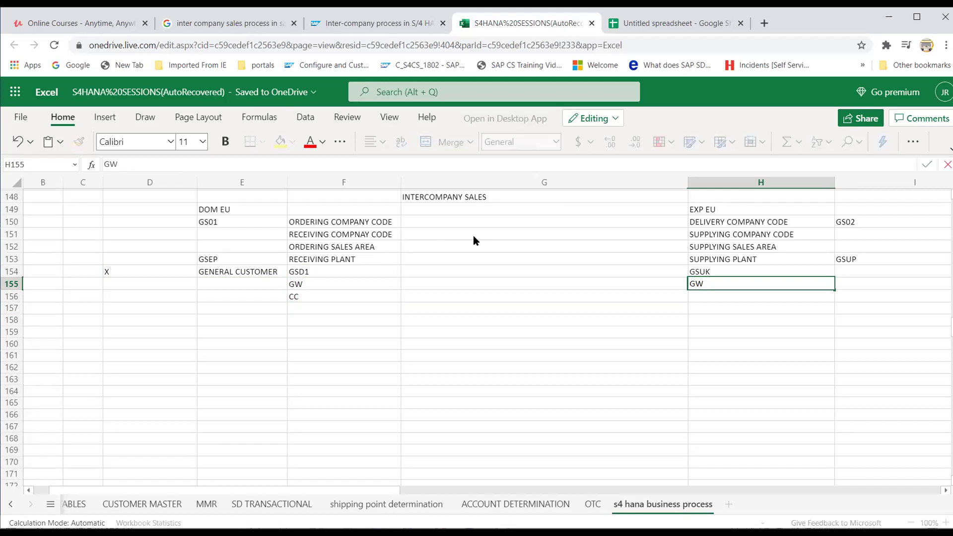
pyautogui.press('Return')
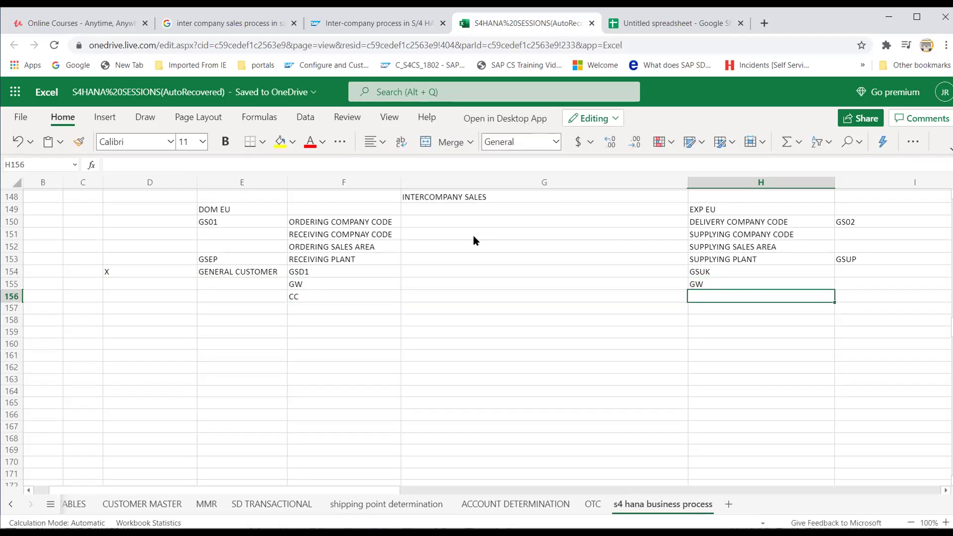
pyautogui.write('CC')
pyautogui.press('Left')
pyautogui.press('Left')
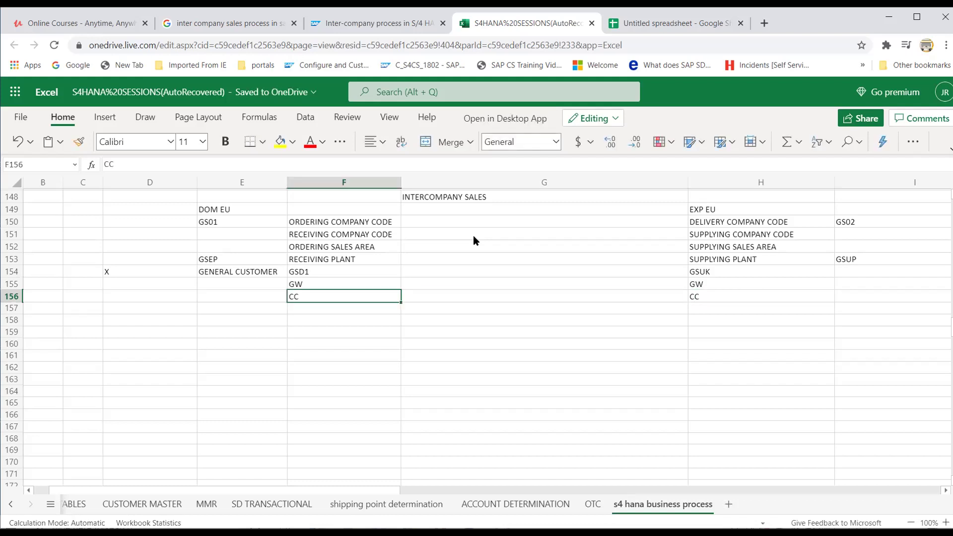
# Move through rows 153–154 toward the GSUP plant cell.
pyautogui.press('Left')
pyautogui.press('Up')
pyautogui.press('Up')
pyautogui.press('Left')
pyautogui.press('Right')
pyautogui.press('Right')
pyautogui.press('Left')
pyautogui.press('Left')
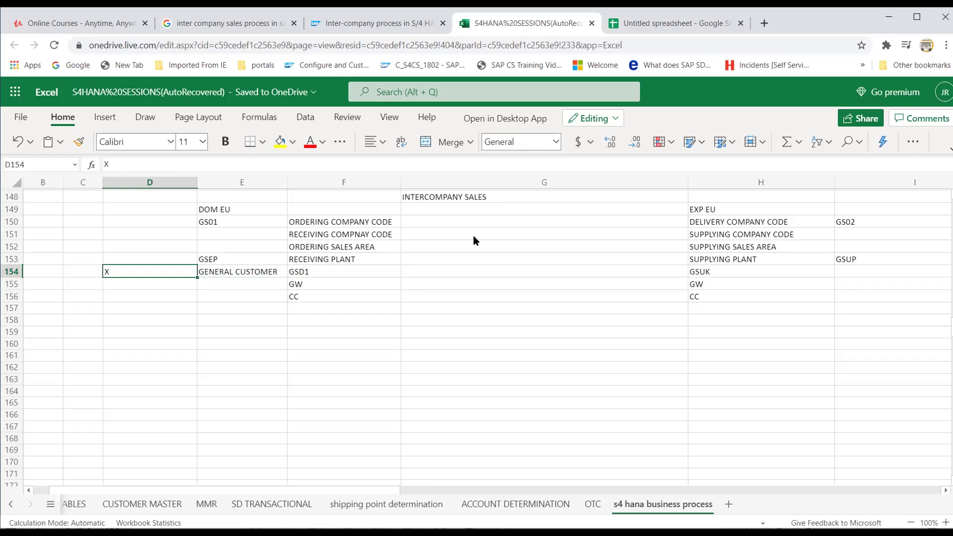
pyautogui.press('Up')
pyautogui.press('Right')
pyautogui.press('Right')
pyautogui.press('Right')
pyautogui.press('Right')
pyautogui.press('Right')
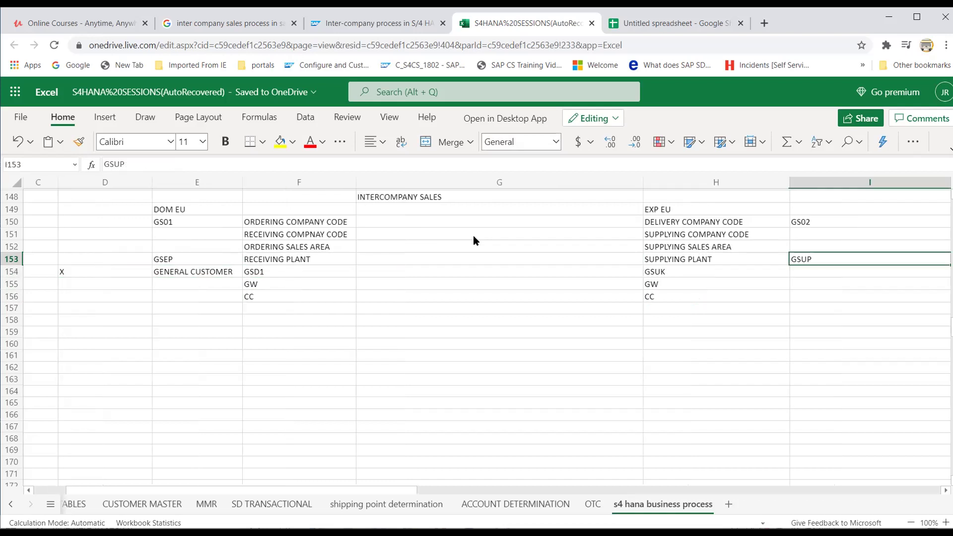
pyautogui.press('Right')
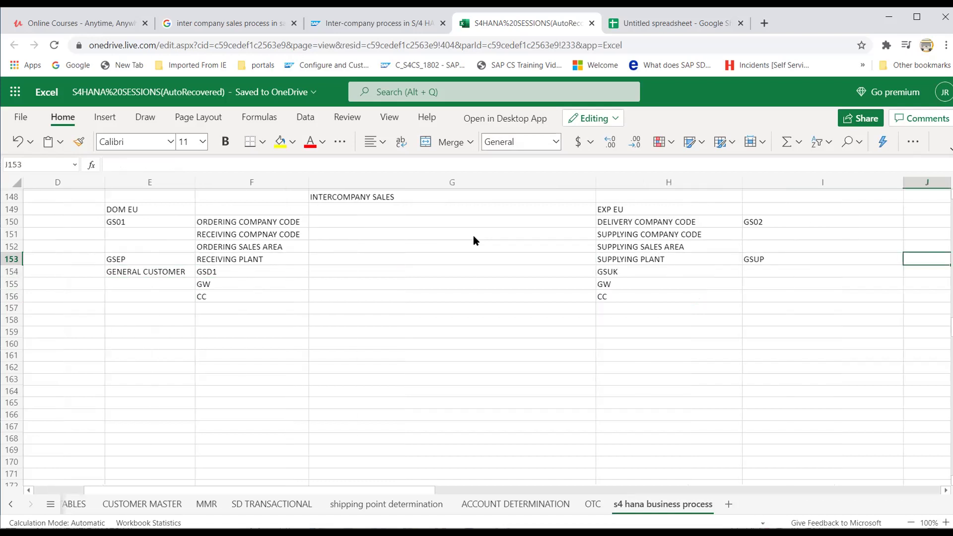
# Enter quantity 100 in J153 beside GSUP.
pyautogui.write('100')
pyautogui.press('Left')
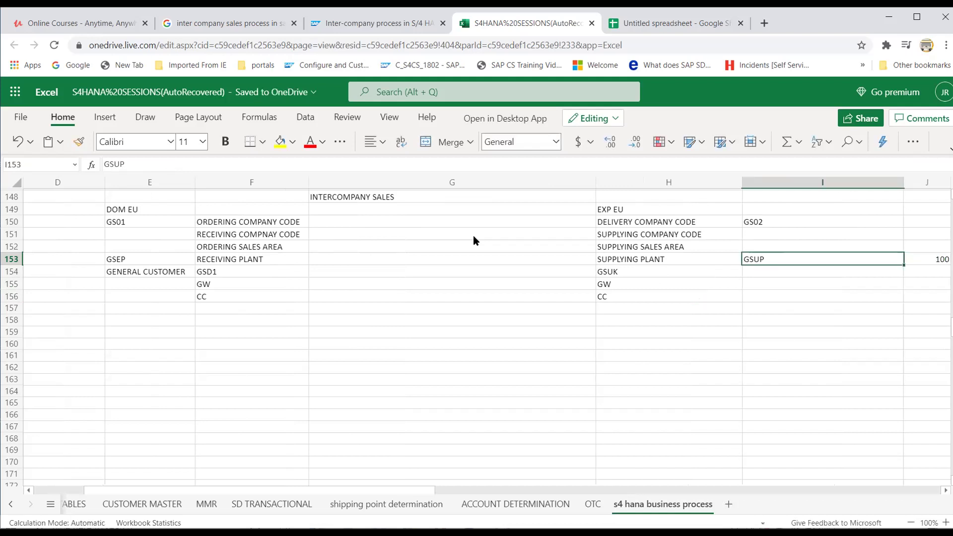
pyautogui.press('Left')
pyautogui.press('Left')
pyautogui.press('Right')
pyautogui.press('Left')
pyautogui.press('Left')
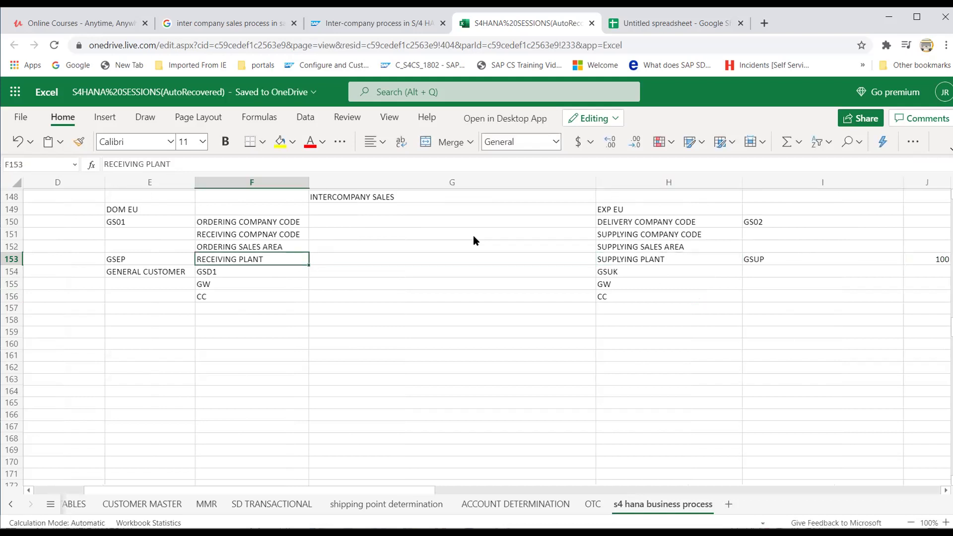
# Enter PO in G150 beside the ordering company code.
pyautogui.press('Up')
pyautogui.press('Up')
pyautogui.press('Up')
pyautogui.press('Up')
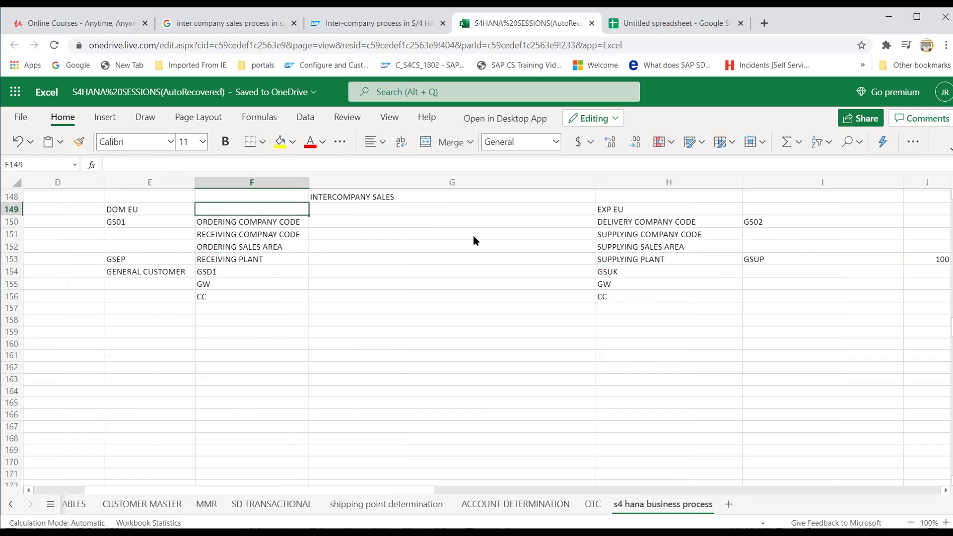
pyautogui.hotkey('shift', 'Right')
pyautogui.hotkey('shift', 'Left')
pyautogui.press('Right')
pyautogui.press('Down')
pyautogui.write('PO')
pyautogui.press('Right')
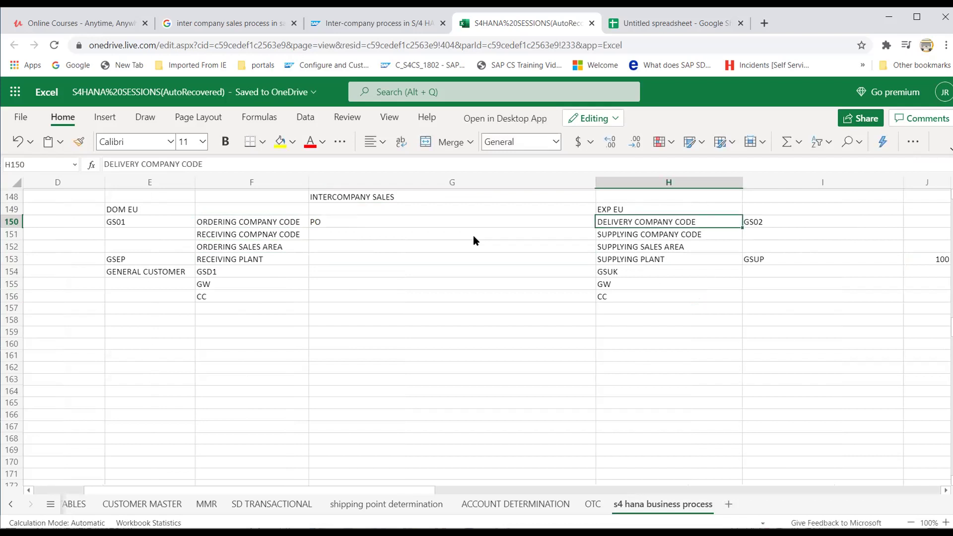
# Put an X in D154, then fill D154:E154 and the PO cell G150 yellow.
pyautogui.press('Left')
pyautogui.press('Left')
pyautogui.press('Left')
pyautogui.press('Down')
pyautogui.press('Down')
pyautogui.press('Down')
pyautogui.press('Down')
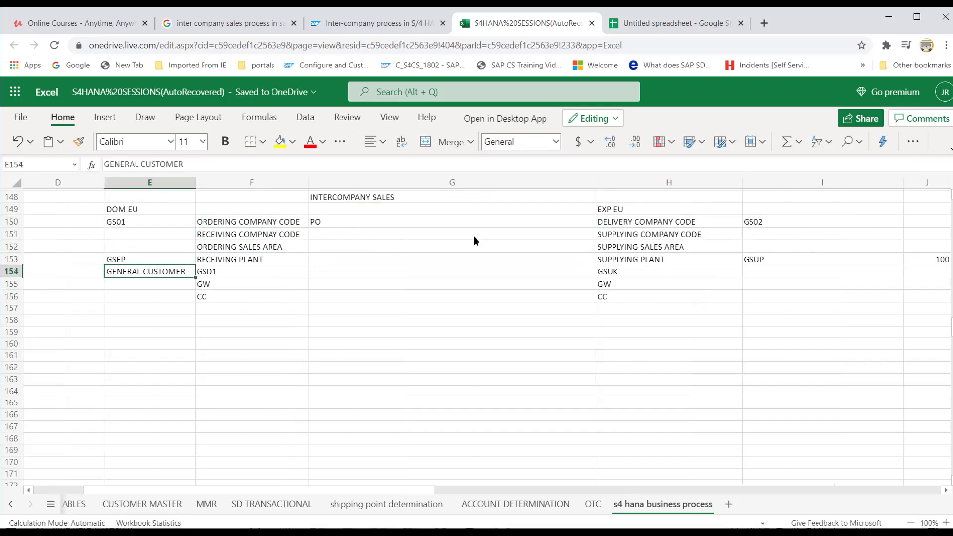
pyautogui.press('Left')
pyautogui.write('X')
pyautogui.hotkey('shift', 'Right')
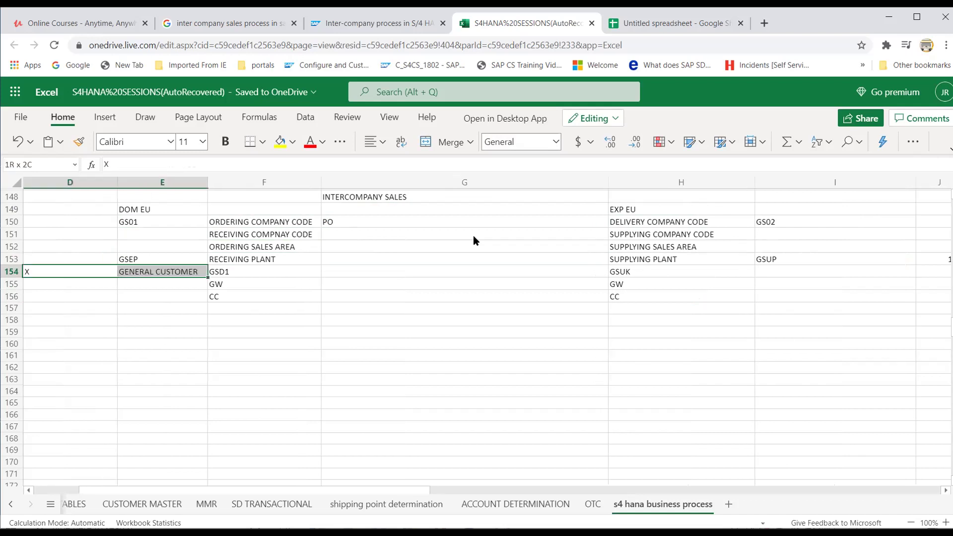
pyautogui.click(280, 142)
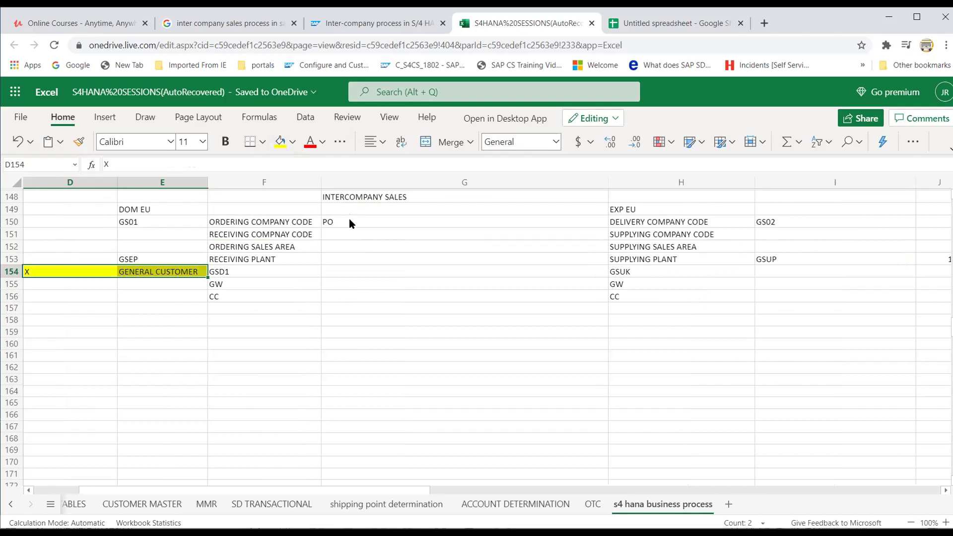
pyautogui.click(350, 221)
pyautogui.click(280, 142)
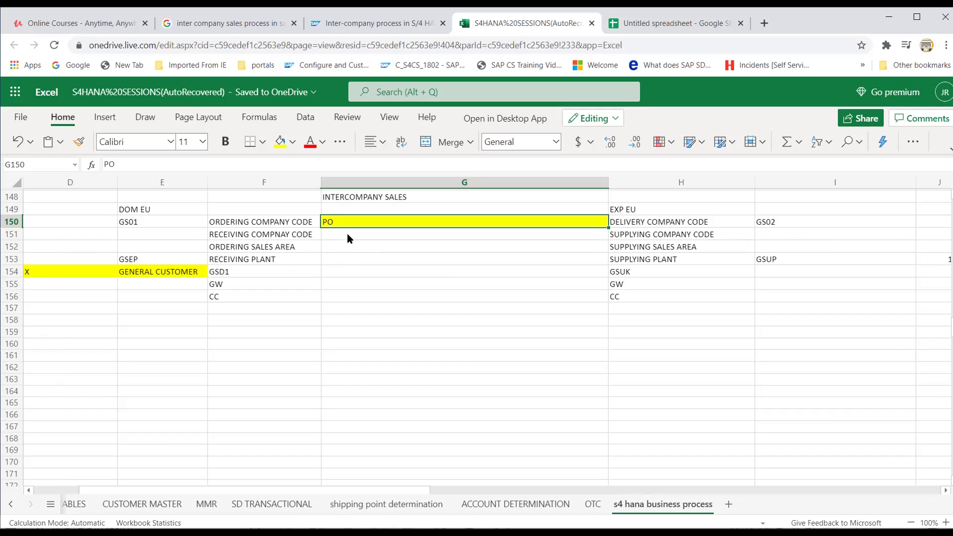
pyautogui.click(154, 256)
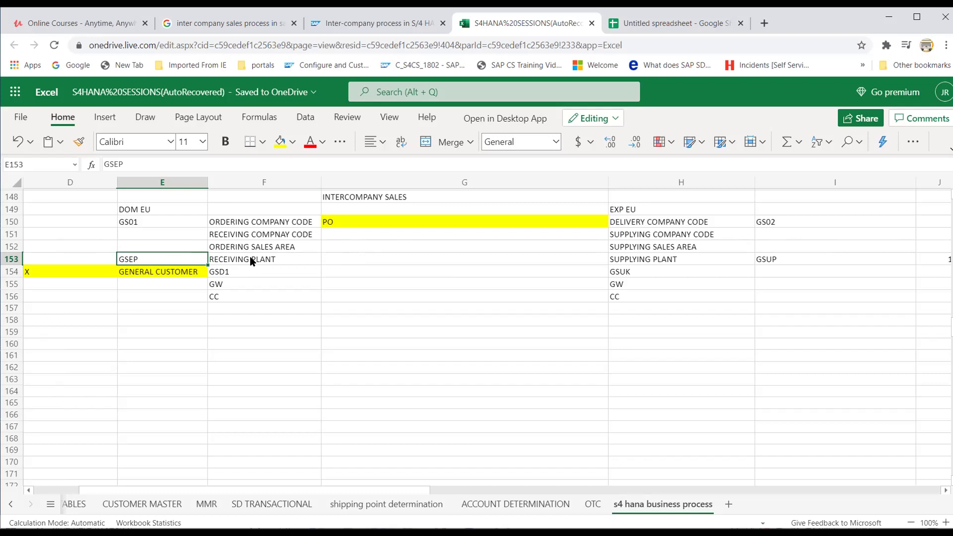
pyautogui.click(658, 261)
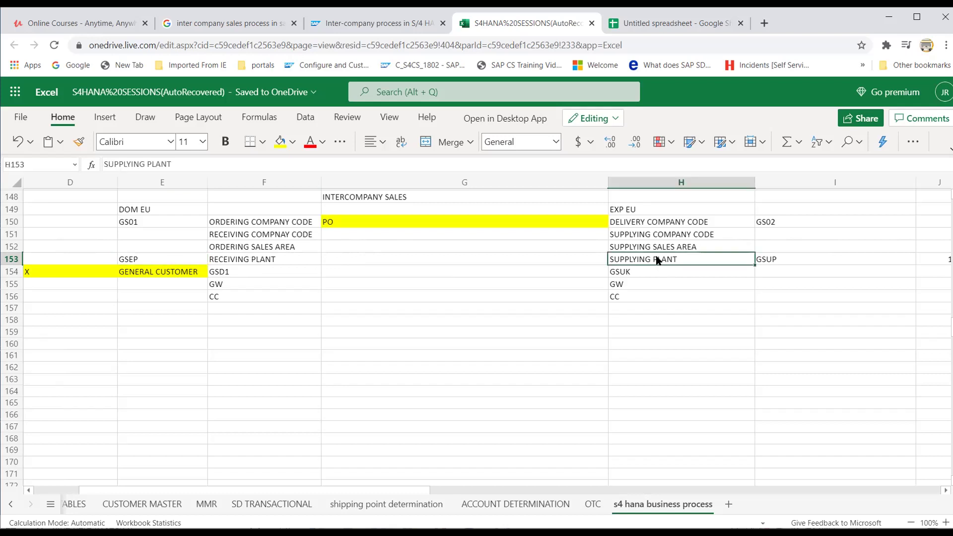
# Make SUPPLYING PLANT and GSUP in H153:I153 bold red text on yellow fill.
pyautogui.hotkey('shift', 'Right')
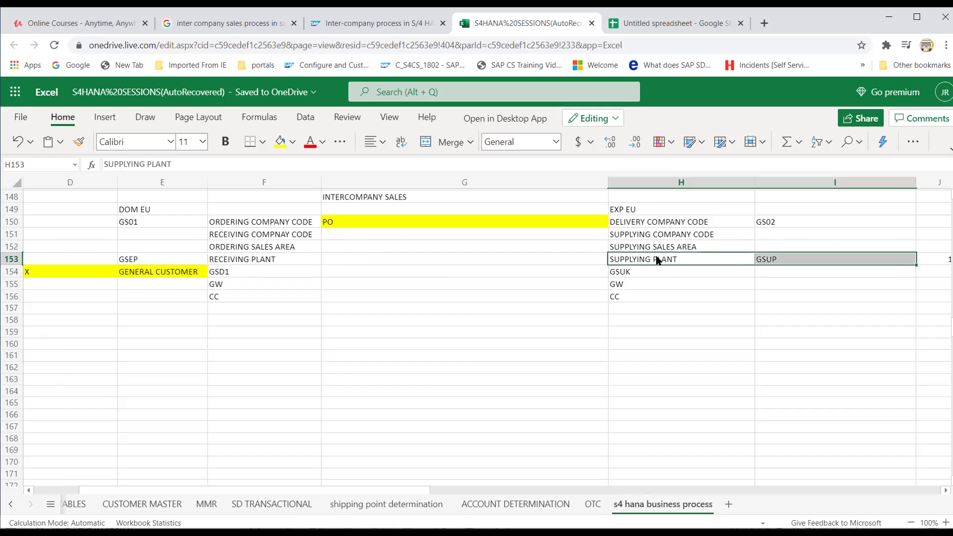
pyautogui.click(308, 146)
pyautogui.click(286, 144)
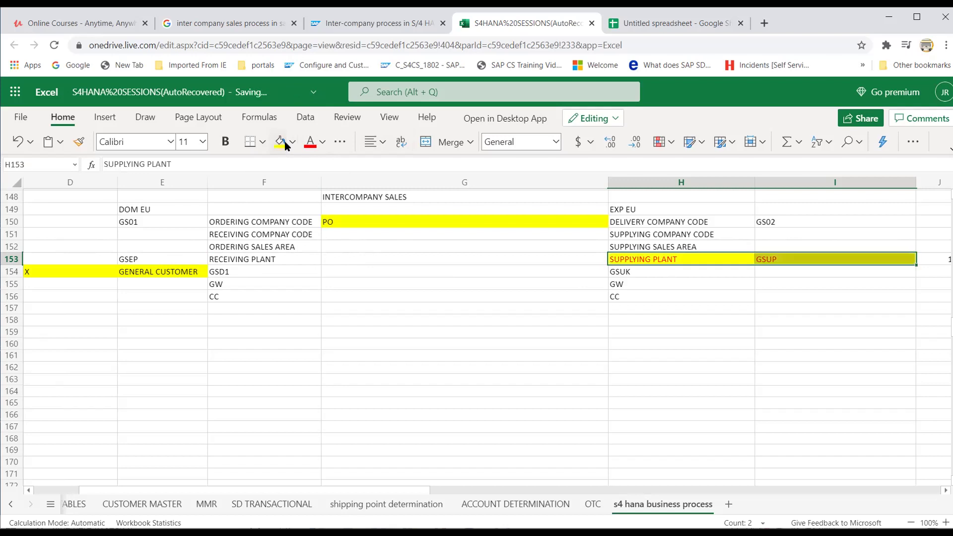
pyautogui.hotkey('ctrl', 'b')
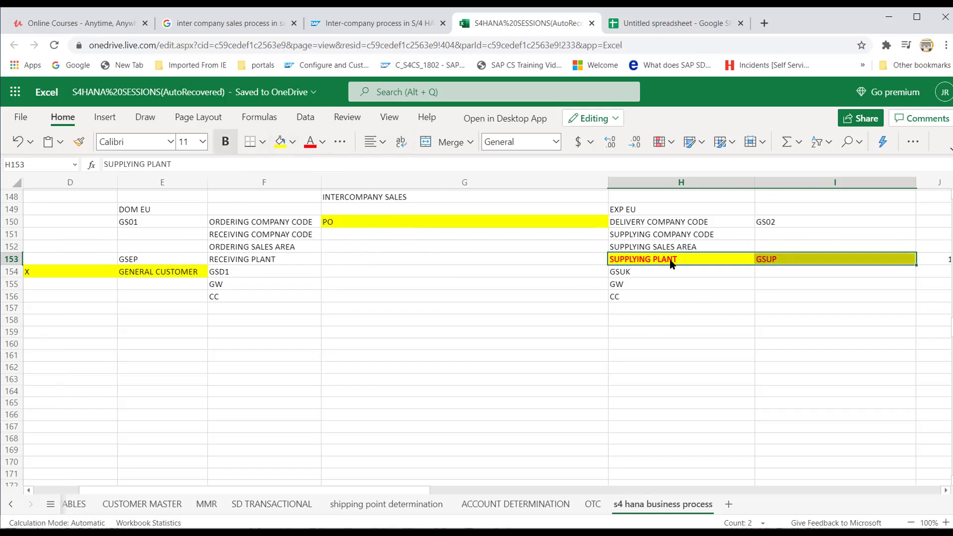
# Select the SUPPLYING PLANT, SUPPLYING SALES AREA and GSUP cells to check the formatting.
pyautogui.click(686, 260)
pyautogui.click(673, 245)
pyautogui.click(666, 260)
pyautogui.click(763, 262)
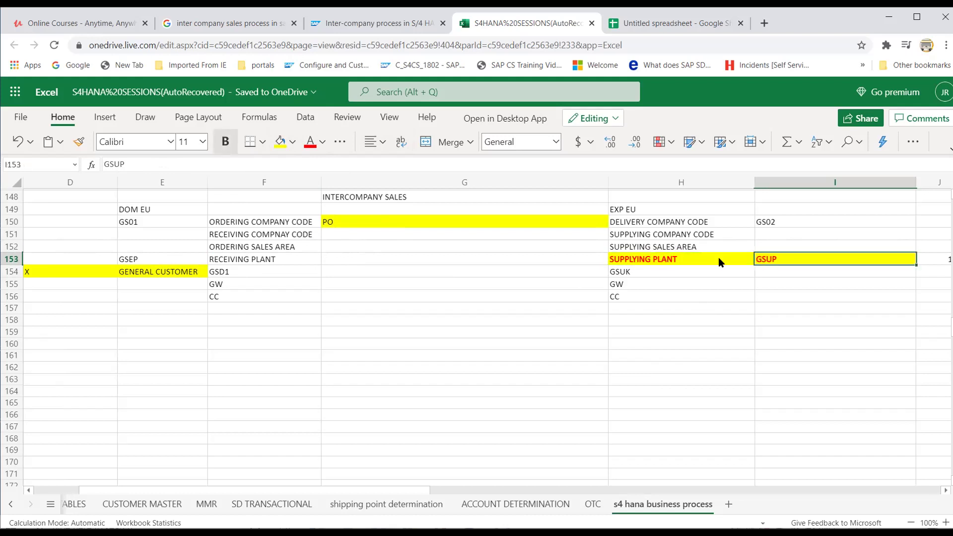
pyautogui.click(699, 257)
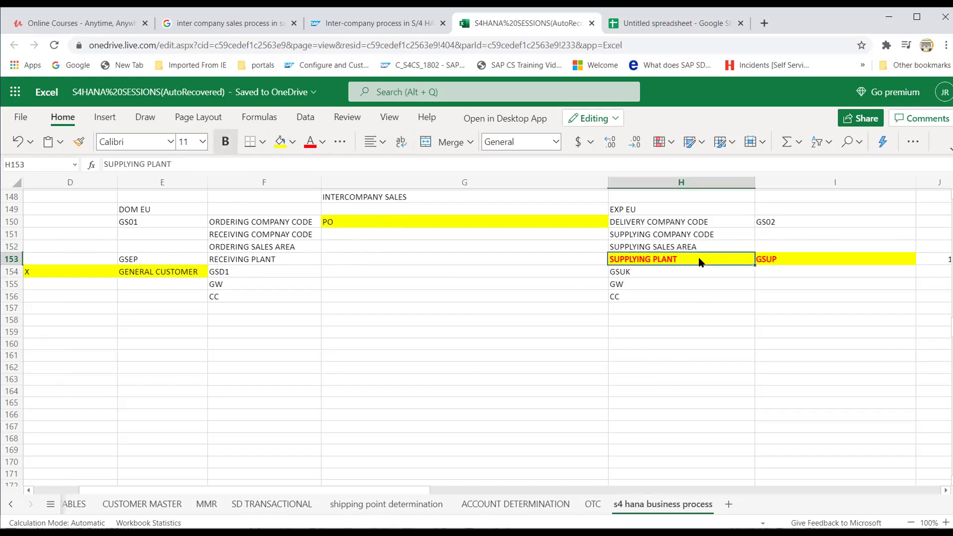
pyautogui.click(782, 258)
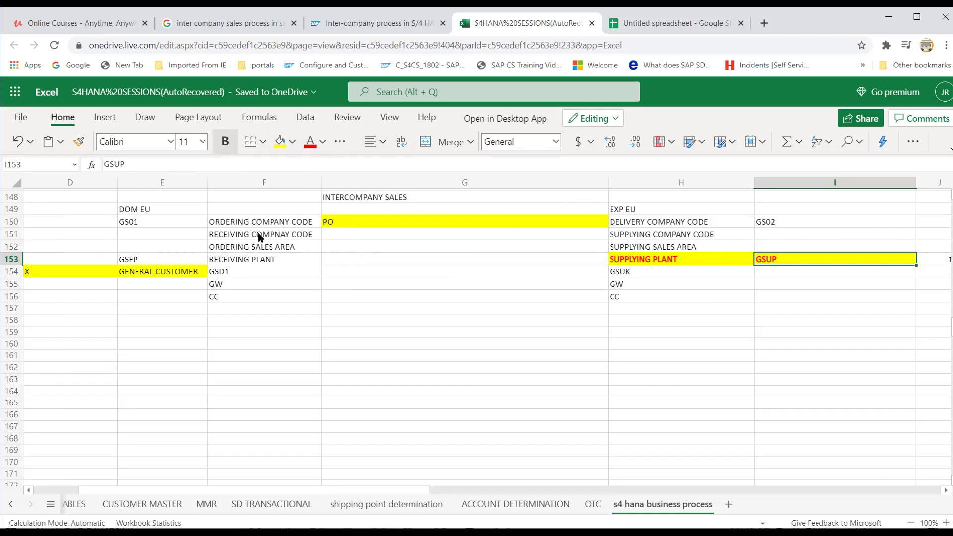
pyautogui.click(640, 235)
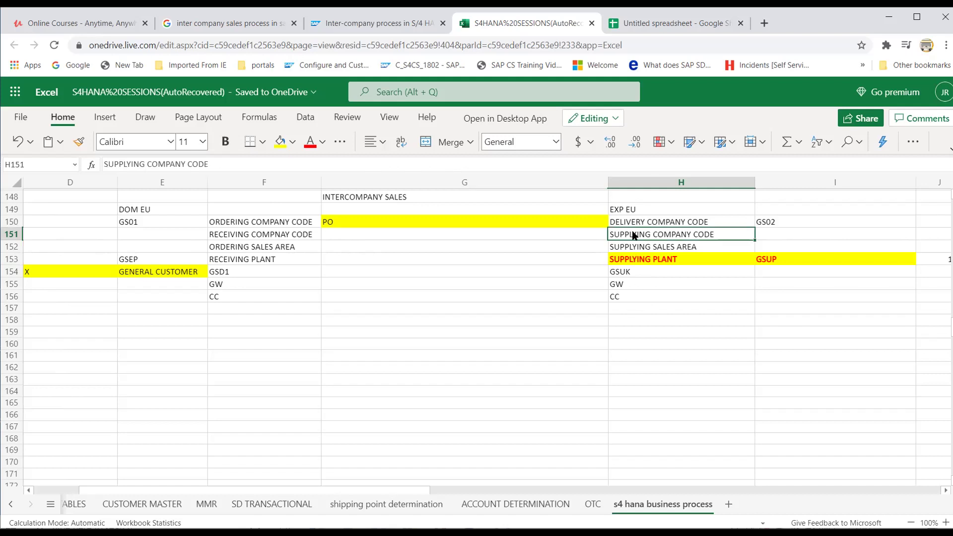
pyautogui.click(633, 224)
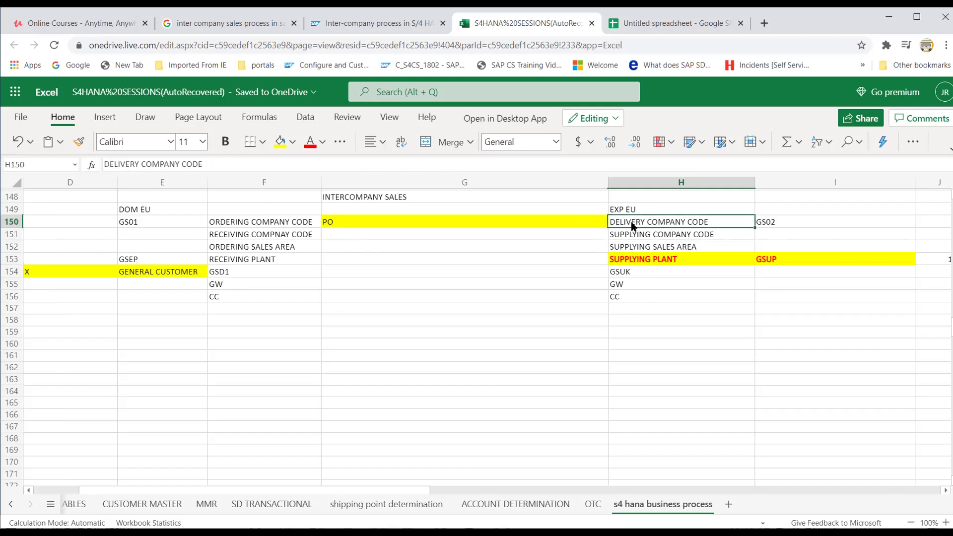
pyautogui.click(636, 249)
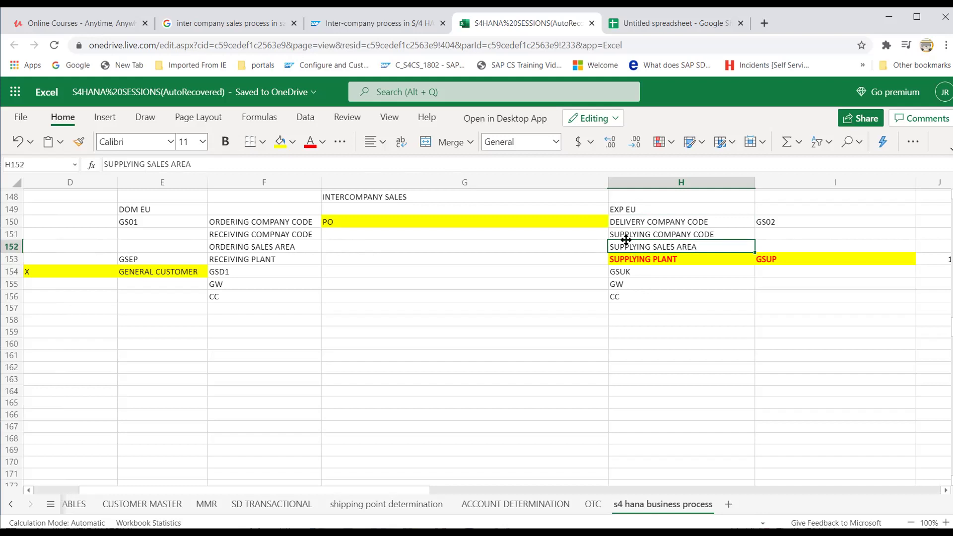
pyautogui.click(630, 224)
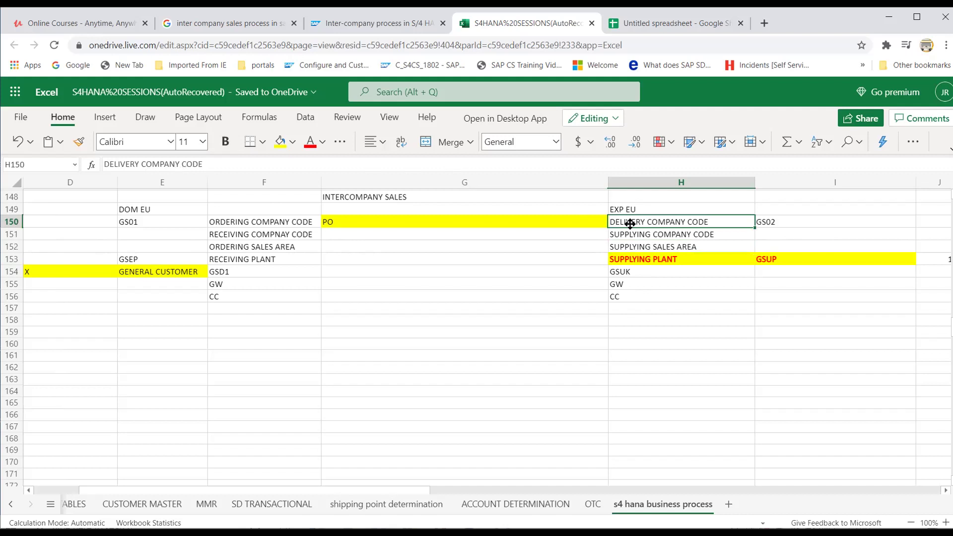
pyautogui.click(633, 237)
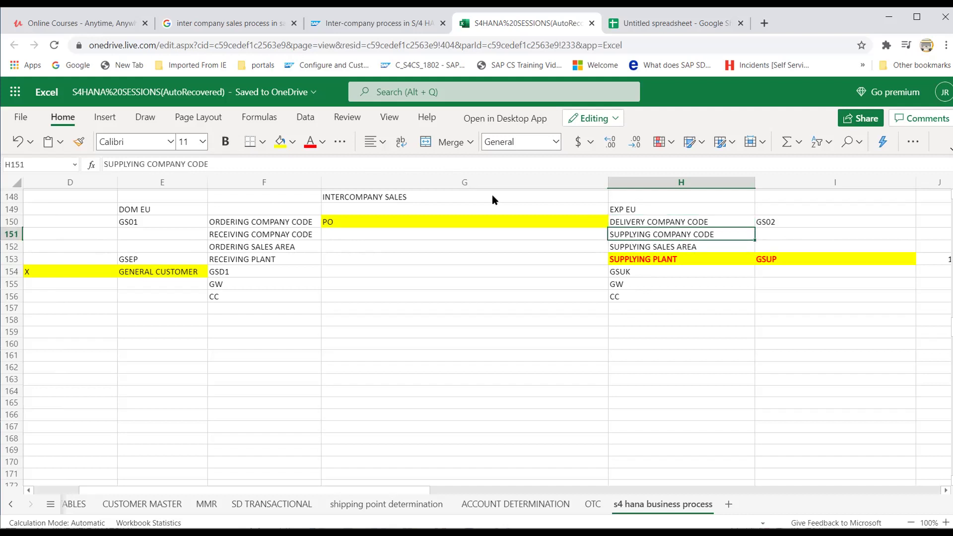
pyautogui.click(242, 238)
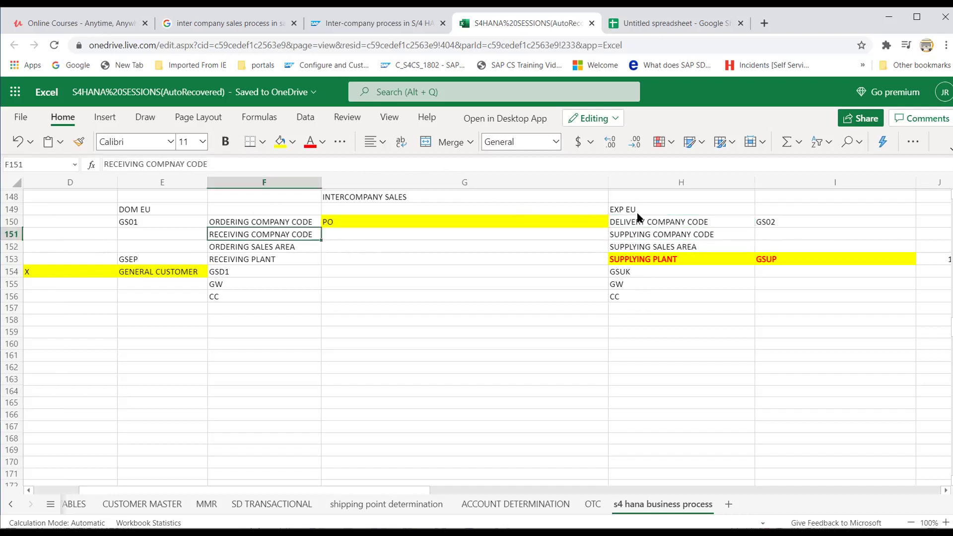
pyautogui.click(648, 234)
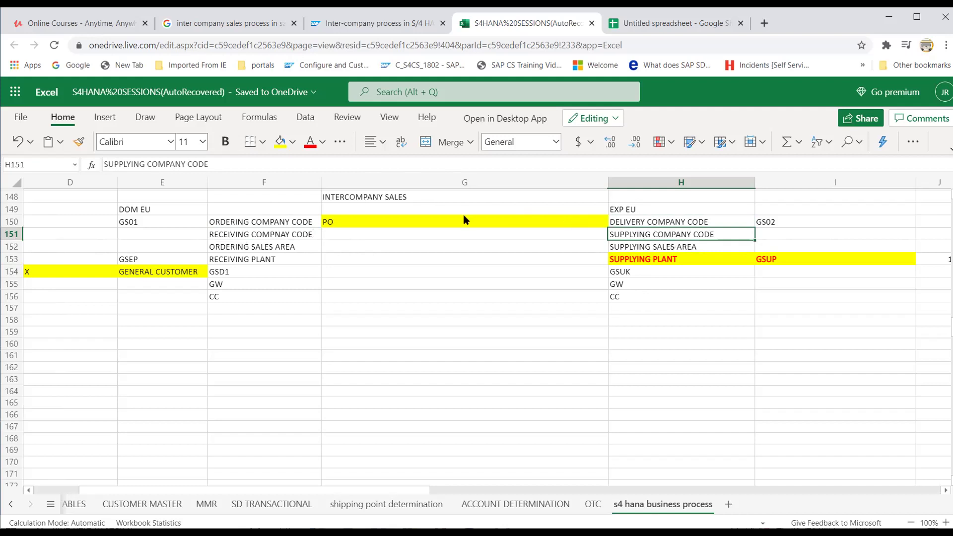
pyautogui.click(69, 272)
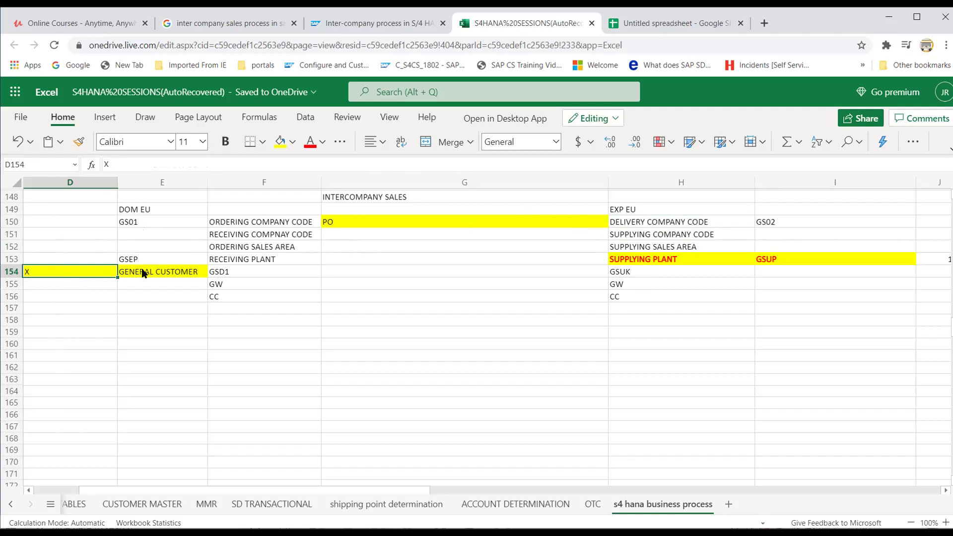
pyautogui.click(673, 260)
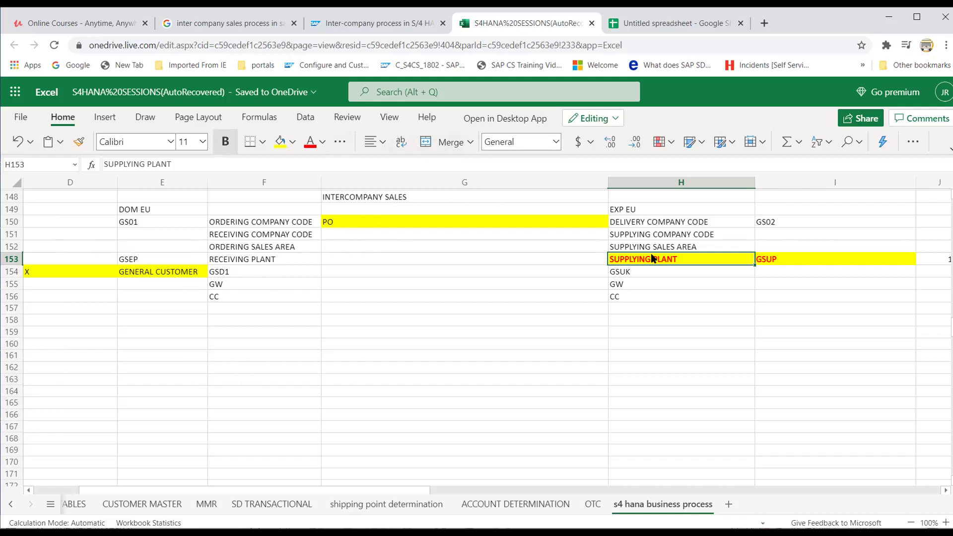
pyautogui.click(184, 320)
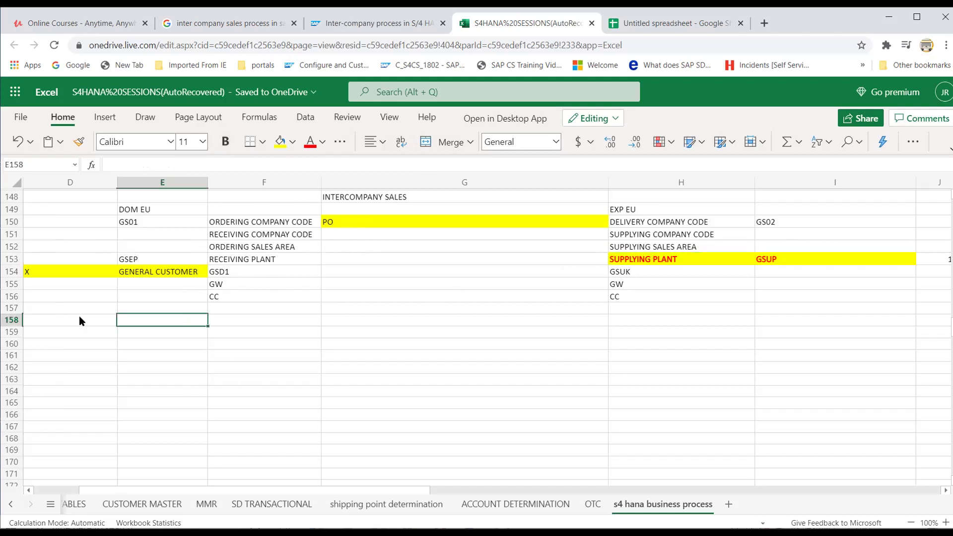
pyautogui.click(41, 262)
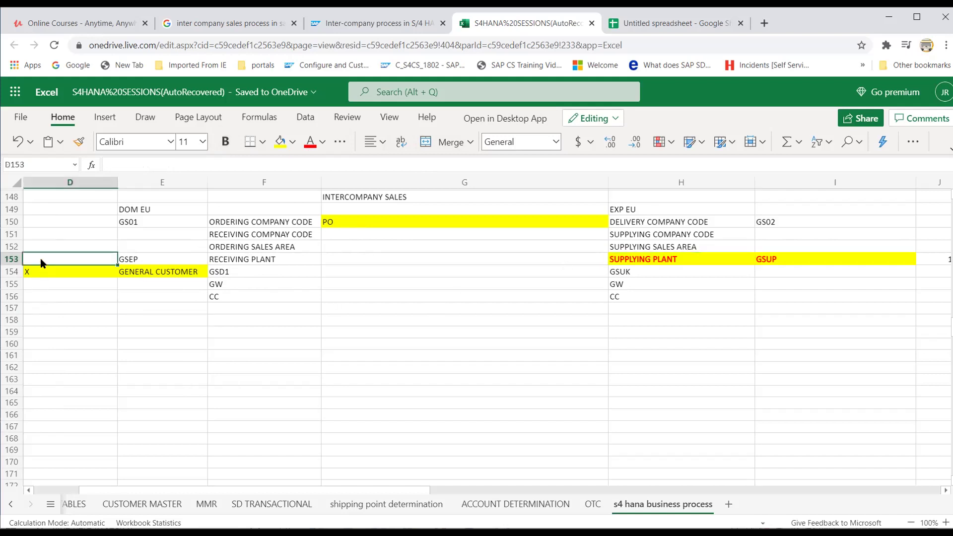
pyautogui.write('100')
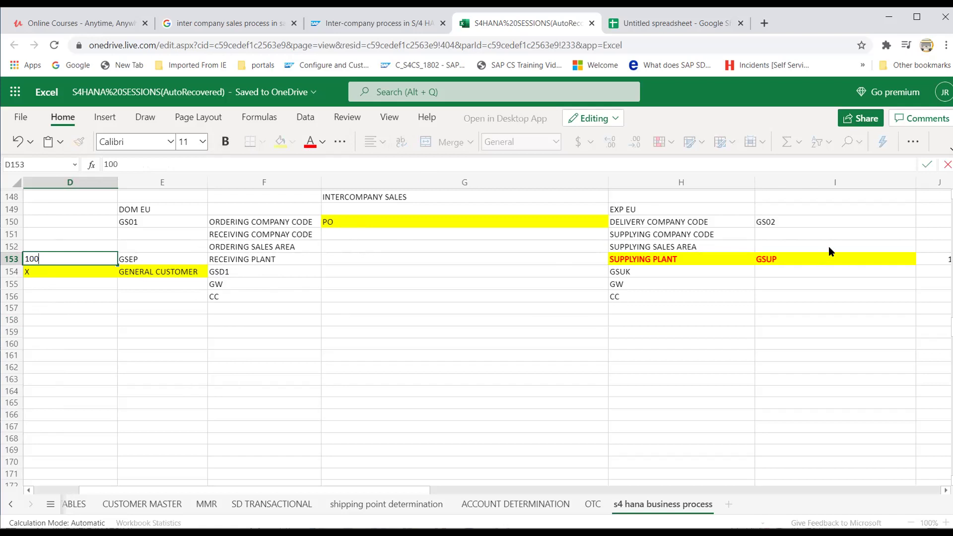
pyautogui.click(882, 246)
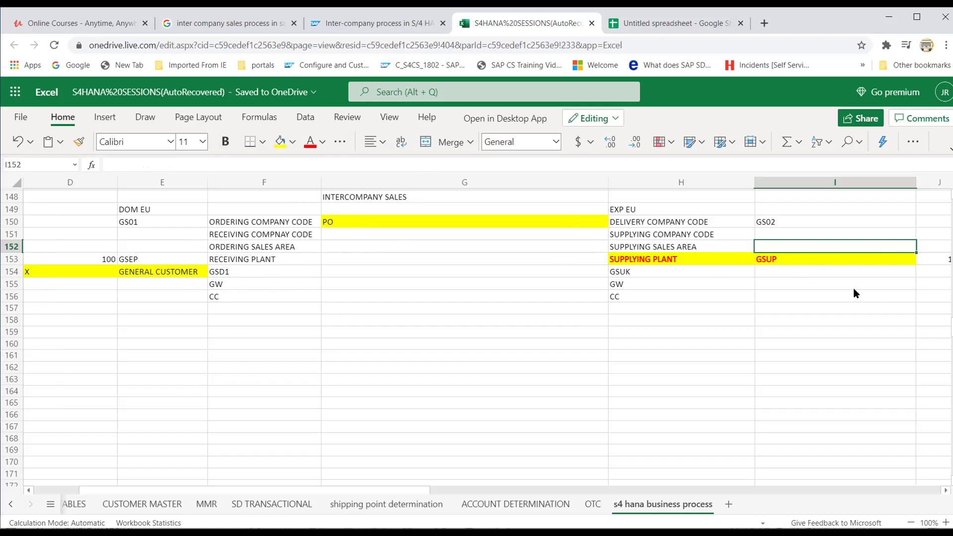
pyautogui.press('Right')
pyautogui.press('Right')
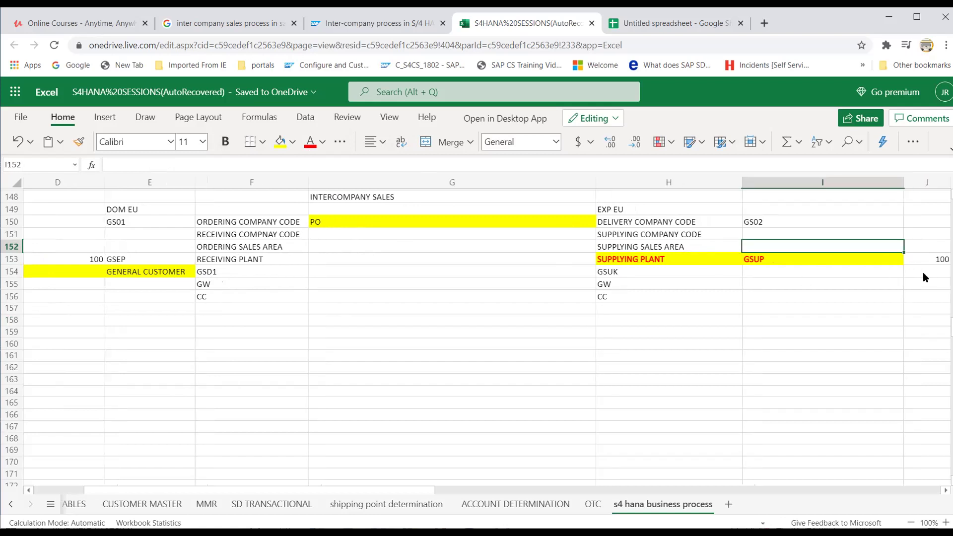
pyautogui.press('Left')
pyautogui.press('Left')
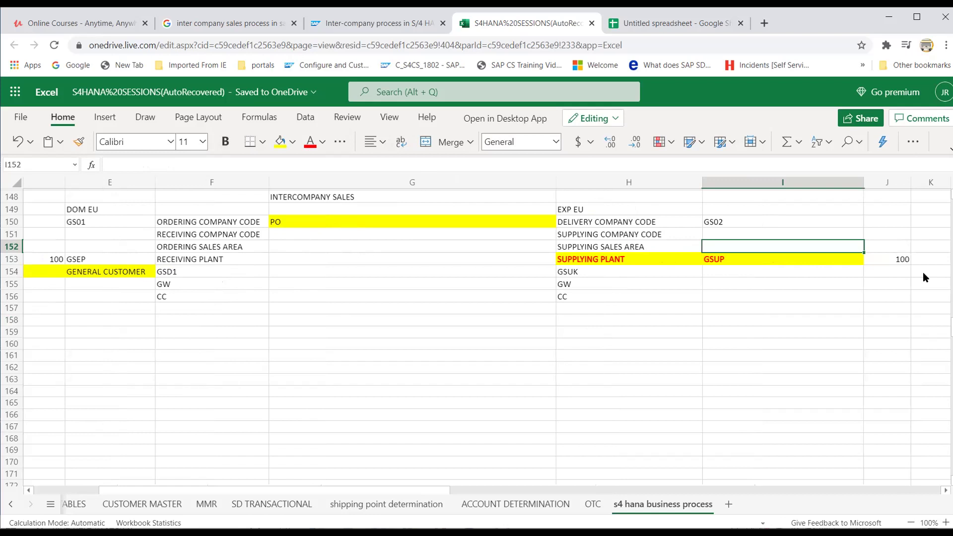
pyautogui.write('G')
pyautogui.press('BackSpace')
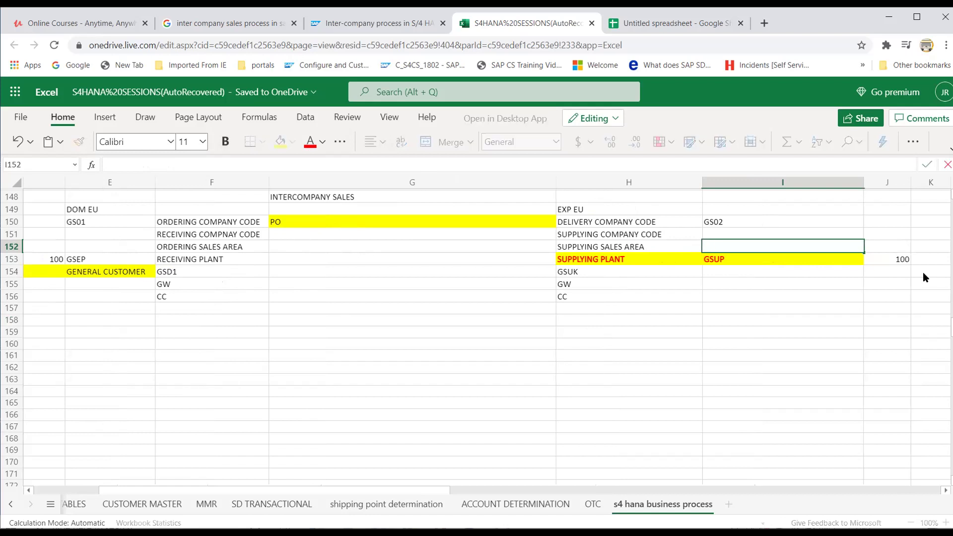
pyautogui.write('95')
pyautogui.press('Tab')
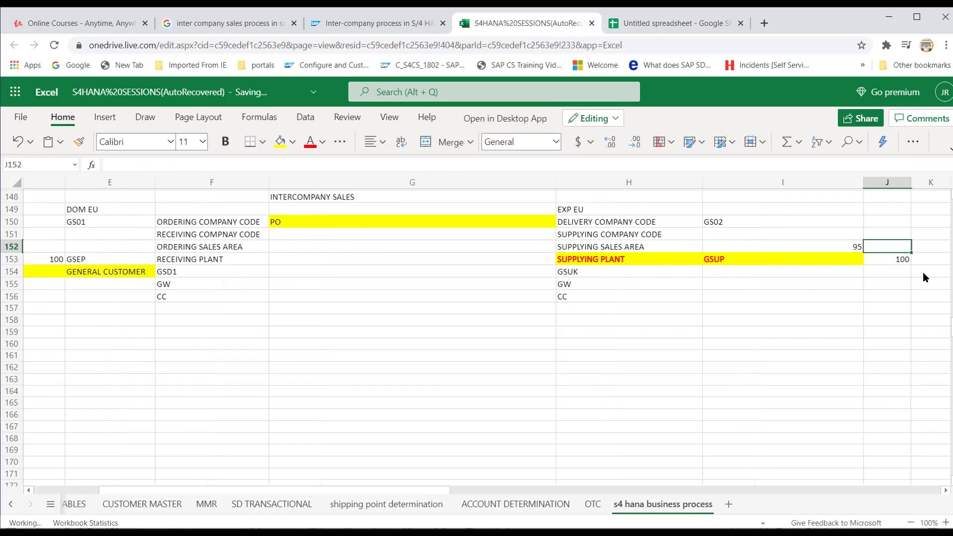
pyautogui.write('EUR')
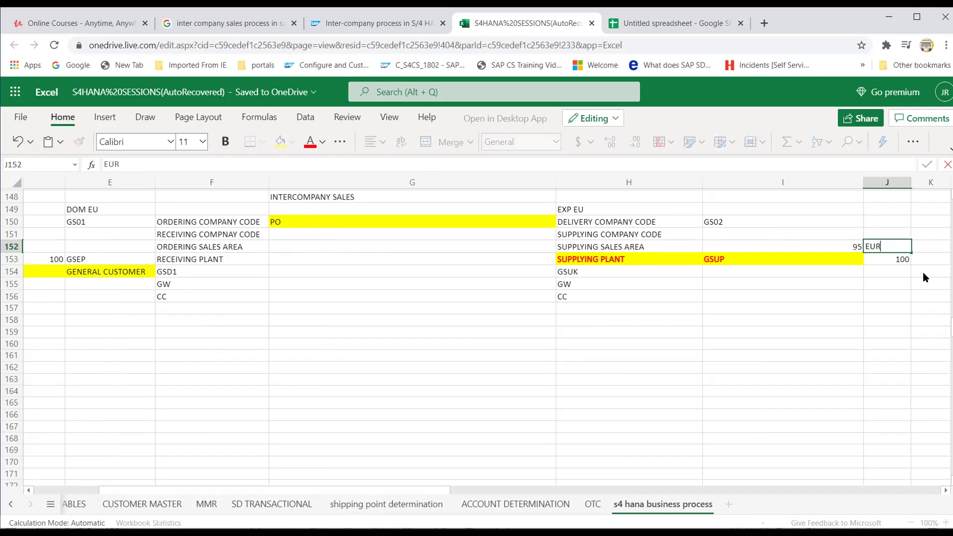
pyautogui.press('Left')
pyautogui.press('Left')
pyautogui.press('Left')
pyautogui.press('Right')
pyautogui.press('Down')
pyautogui.press('Down')
pyautogui.press('Left')
pyautogui.press('Left')
pyautogui.press('Up')
pyautogui.press('Up')
pyautogui.press('Right')
pyautogui.press('Right')
pyautogui.press('Right')
pyautogui.press('Left')
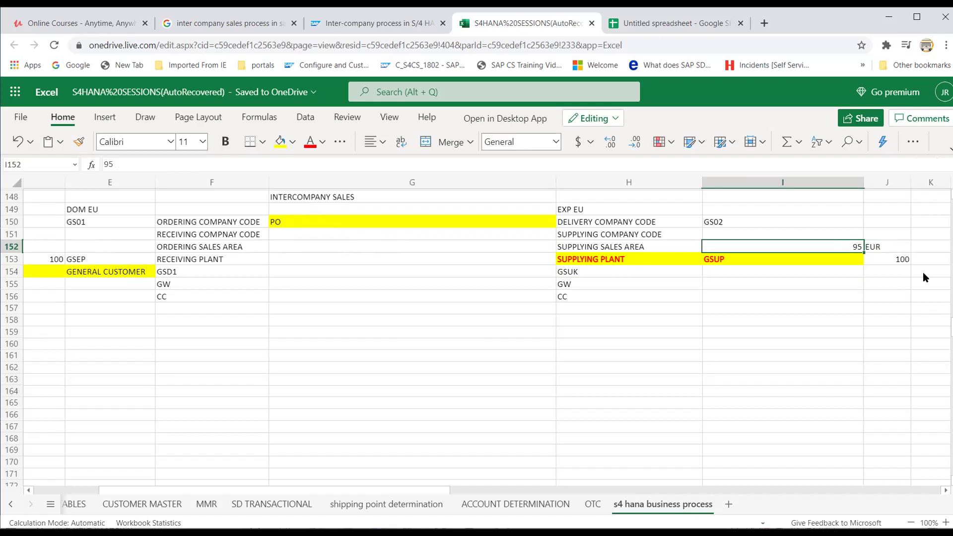
pyautogui.press('Left')
pyautogui.press('Left')
pyautogui.press('Right')
# Type the billing label IV in G149 directly above the PO entry.
pyautogui.press('Right')
pyautogui.press('Left')
pyautogui.press('Left')
pyautogui.press('Left')
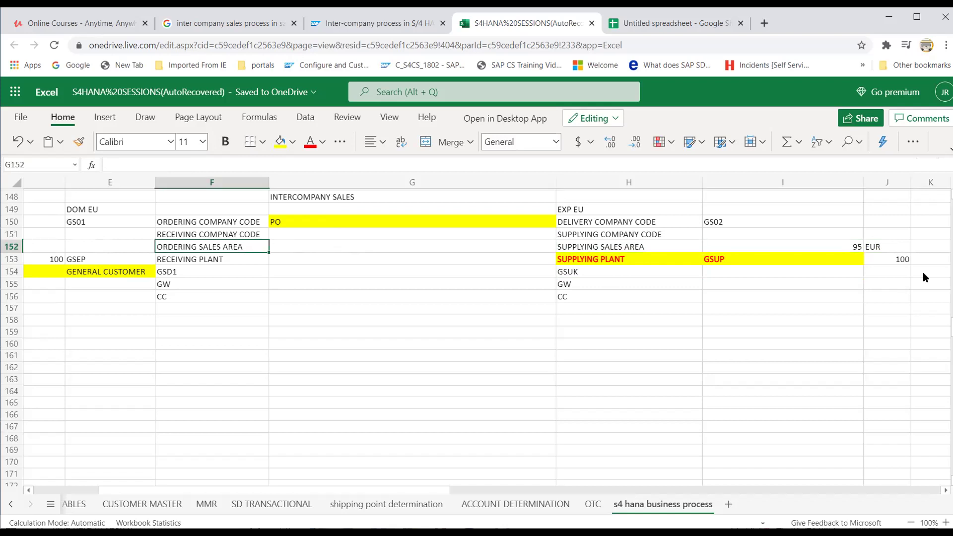
pyautogui.press('Right')
pyautogui.press('Right')
pyautogui.press('Up')
pyautogui.press('Up')
pyautogui.press('Left')
pyautogui.press('Left')
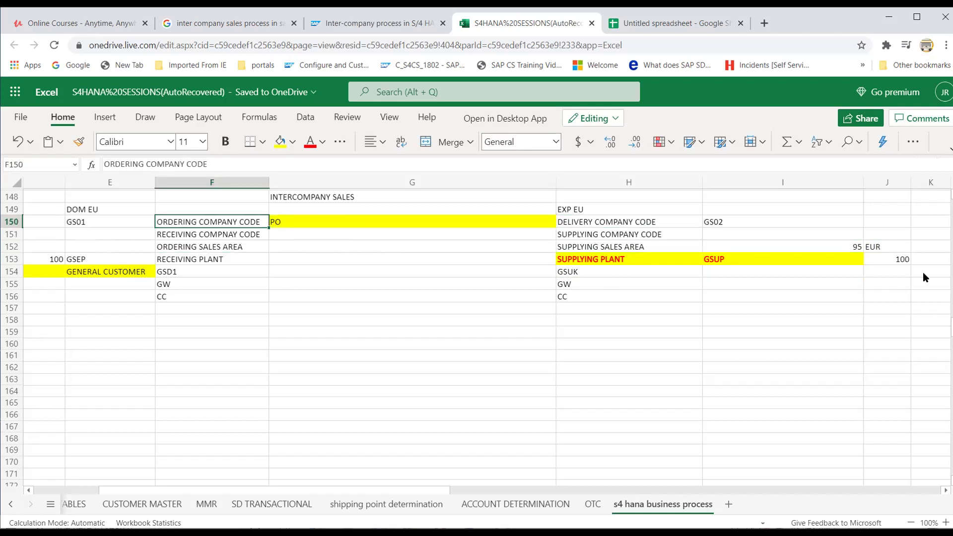
pyautogui.press('Right')
pyautogui.press('Up')
pyautogui.write('IV')
pyautogui.press('Right')
pyautogui.press('Down')
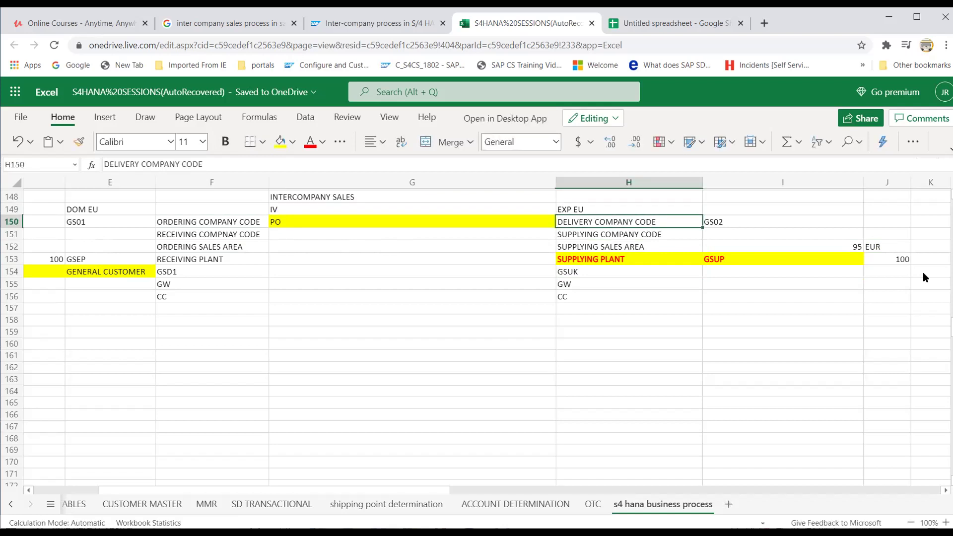
# Review the ordering-side labels, plant row 153 and the DOM EU and EXP EU headings.
pyautogui.press('Left')
pyautogui.press('Left')
pyautogui.press('Up')
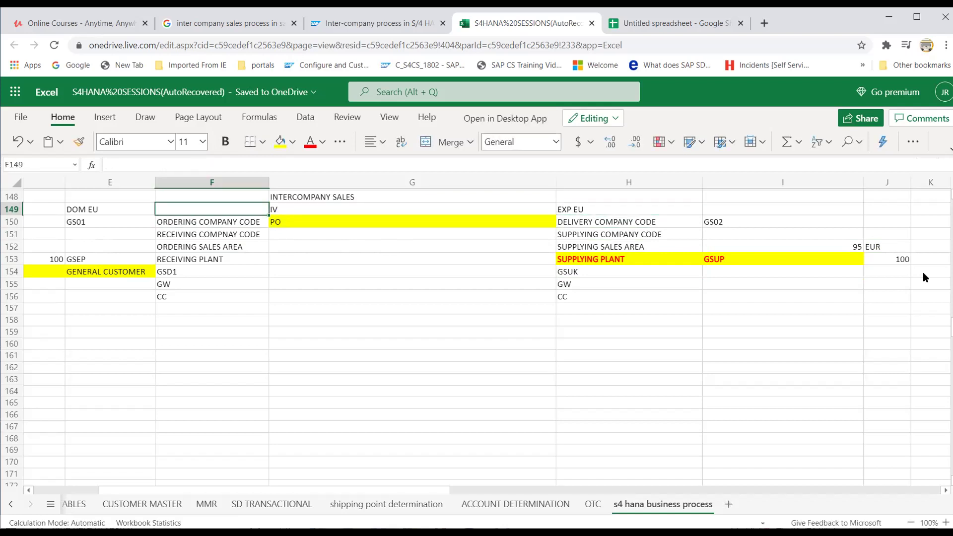
pyautogui.press('Down')
pyautogui.press('Down')
pyautogui.press('Down')
pyautogui.press('Down')
pyautogui.press('Down')
pyautogui.press('Down')
pyautogui.press('Down')
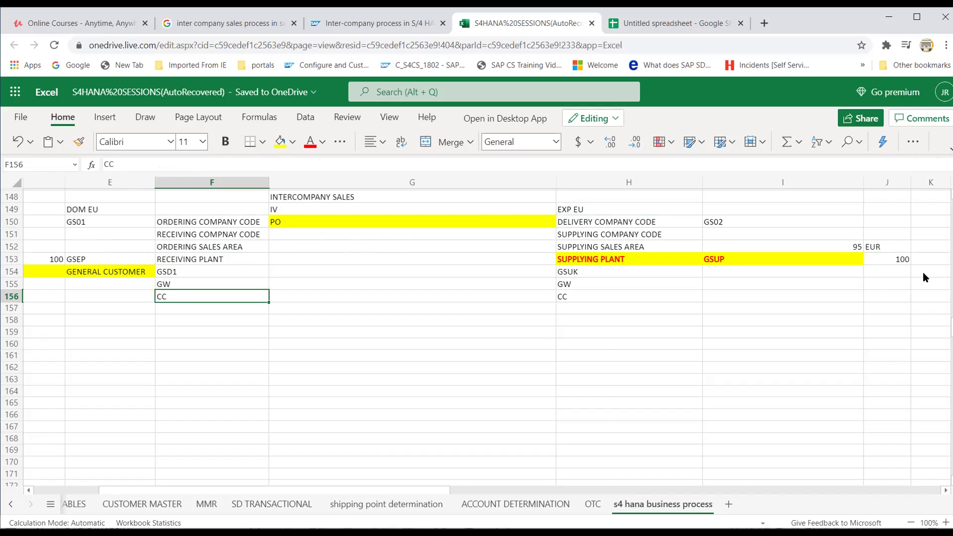
pyautogui.press('Left')
pyautogui.press('Left')
pyautogui.press('Left')
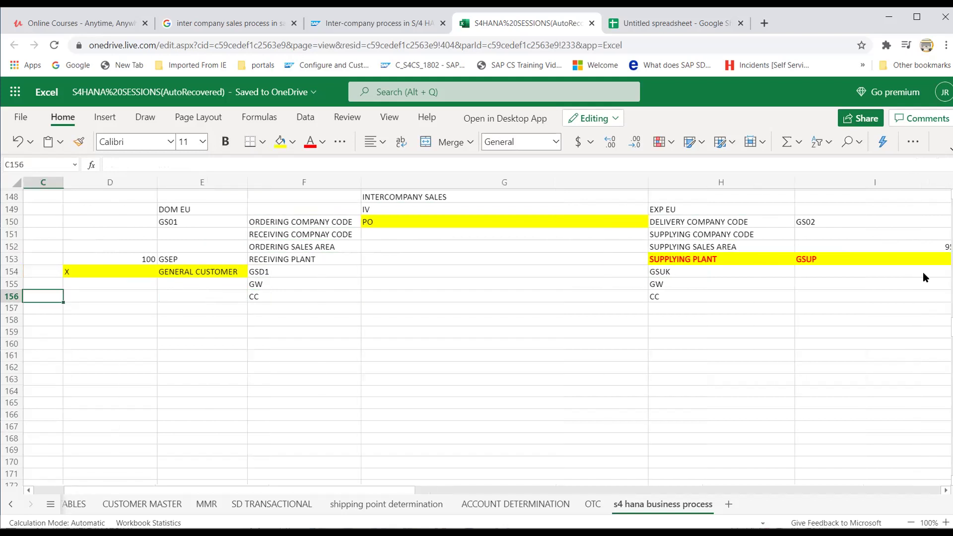
pyautogui.press('Up')
pyautogui.press('Up')
pyautogui.press('Up')
pyautogui.press('Right')
pyautogui.press('Right')
pyautogui.press('Right')
pyautogui.press('Right')
pyautogui.press('Right')
pyautogui.press('Right')
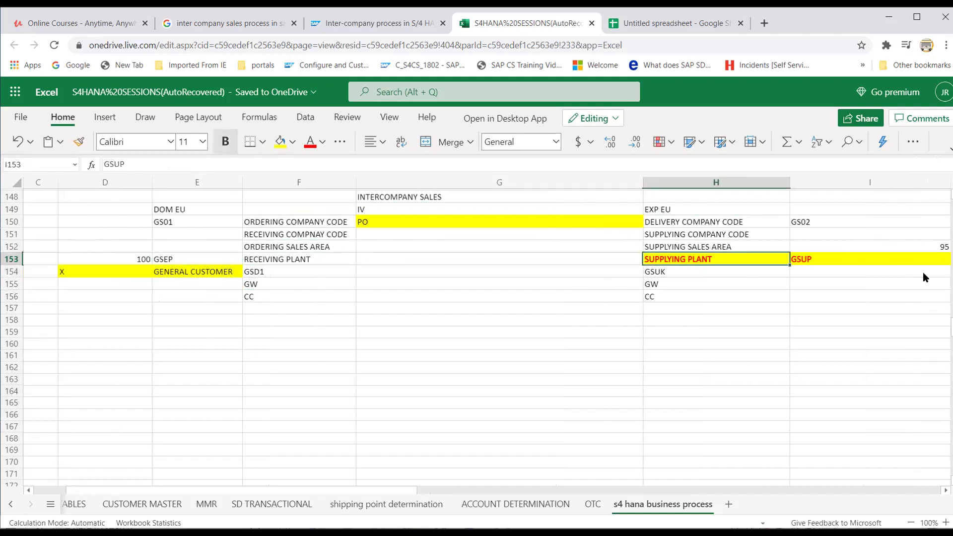
pyautogui.press('Right')
pyautogui.press('Right')
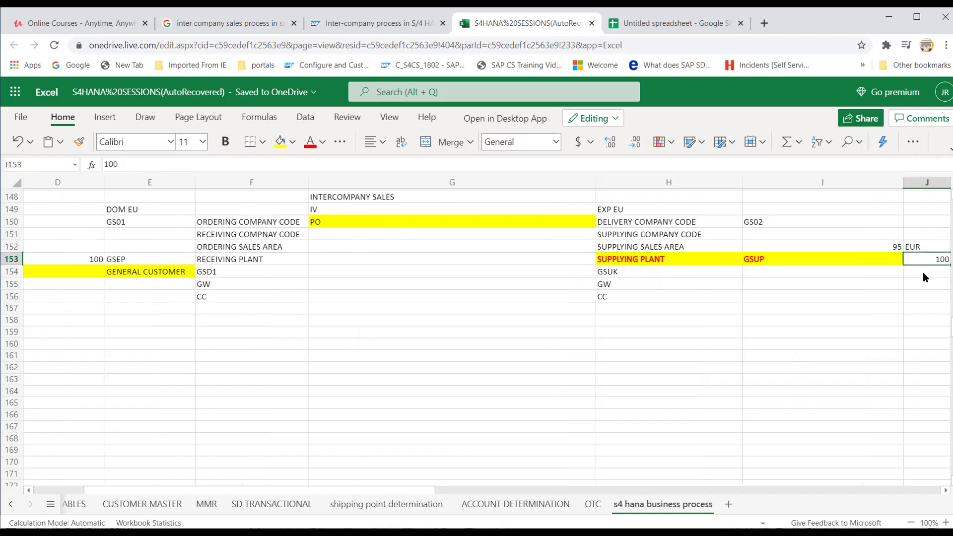
pyautogui.press('Left')
pyautogui.press('Left')
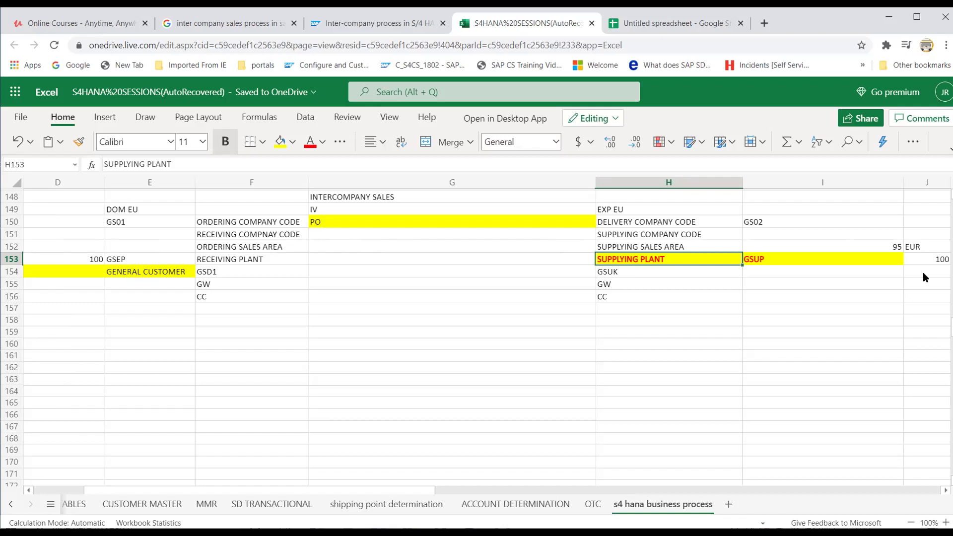
pyautogui.press('Up')
pyautogui.press('Up')
pyautogui.press('Up')
pyautogui.press('Up')
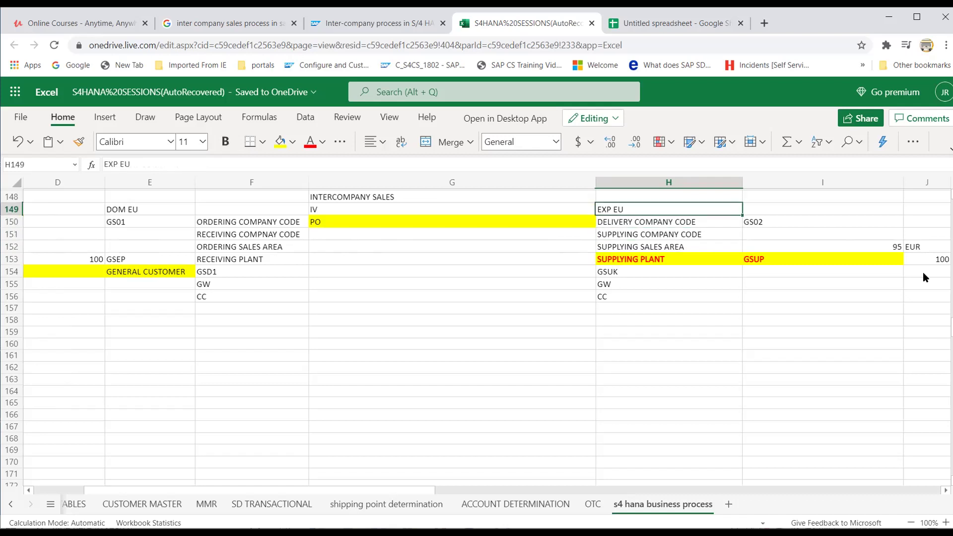
pyautogui.press('Left')
pyautogui.press('Left')
pyautogui.press('Left')
pyautogui.press('Down')
pyautogui.press('Down')
pyautogui.press('Down')
pyautogui.press('Down')
pyautogui.press('Down')
pyautogui.press('Down')
pyautogui.press('Down')
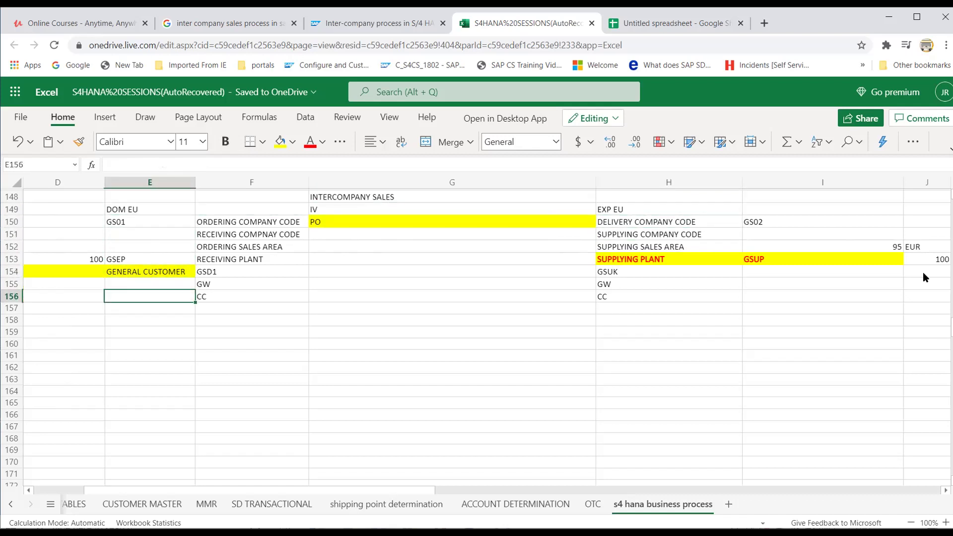
# Scan row 153 and column E, ending in the blank rows below the notes.
pyautogui.press('Right')
pyautogui.press('Right')
pyautogui.press('Right')
pyautogui.press('Up')
pyautogui.press('Up')
pyautogui.press('Up')
pyautogui.press('Left')
pyautogui.press('Left')
pyautogui.press('Left')
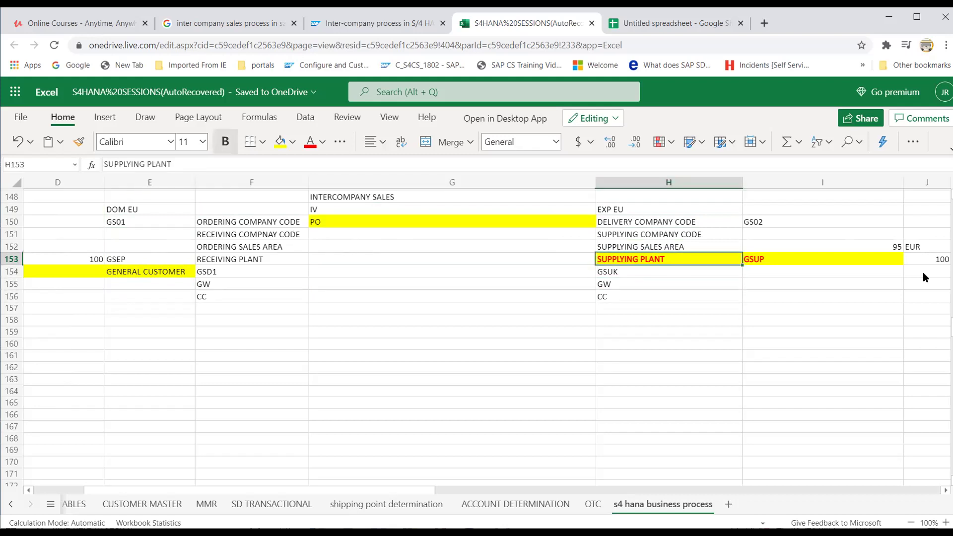
pyautogui.press('Left')
pyautogui.press('Left')
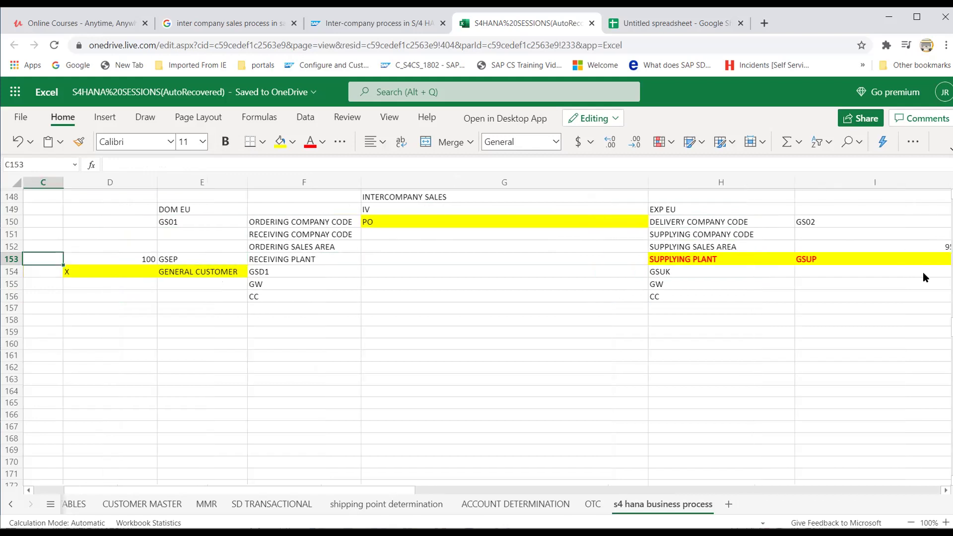
pyautogui.press('Right')
pyautogui.press('Right')
pyautogui.press('Right')
pyautogui.press('Right')
pyautogui.press('Right')
pyautogui.press('Right')
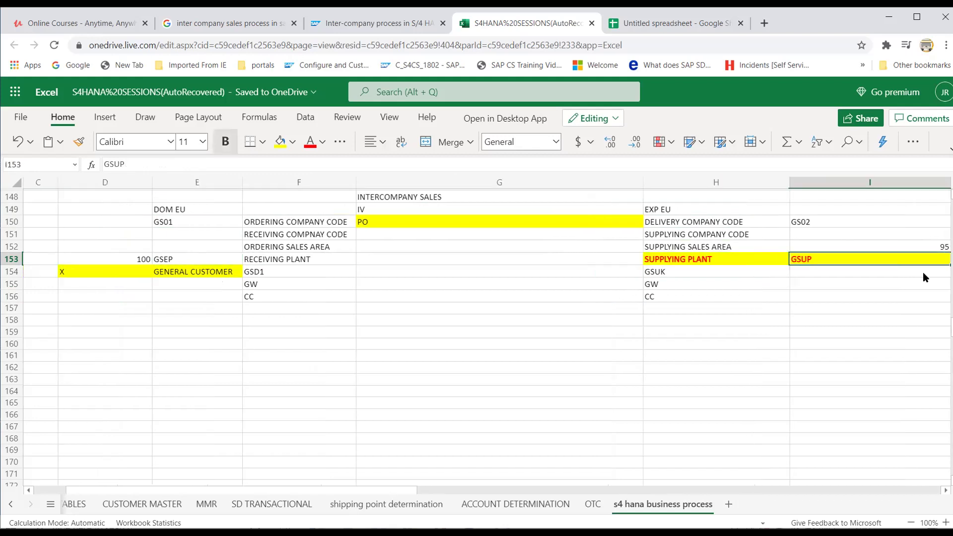
pyautogui.press('Right')
pyautogui.press('Left')
pyautogui.press('Left')
pyautogui.press('Left')
pyautogui.press('Left')
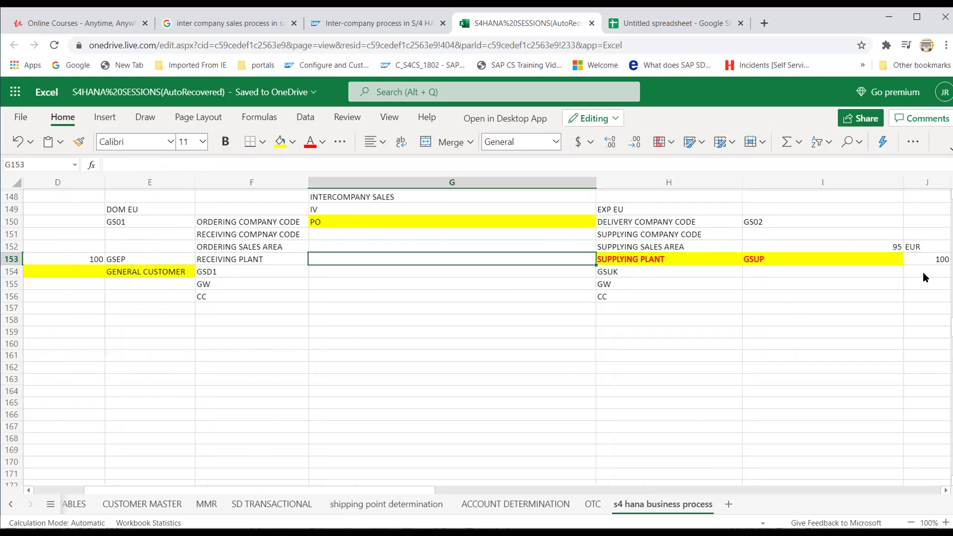
pyautogui.press('Up')
pyautogui.press('Up')
pyautogui.press('Up')
pyautogui.press('Up')
pyautogui.press('Up')
pyautogui.press('Right')
pyautogui.press('Left')
pyautogui.press('Left')
pyautogui.press('Down')
pyautogui.press('Down')
pyautogui.press('Down')
pyautogui.press('Down')
pyautogui.press('Down')
pyautogui.press('Down')
pyautogui.press('Down')
pyautogui.press('Down')
pyautogui.press('Down')
pyautogui.press('Down')
# Enter the headings OR, DLV and BILLING across E158:G158.
pyautogui.write('OR')
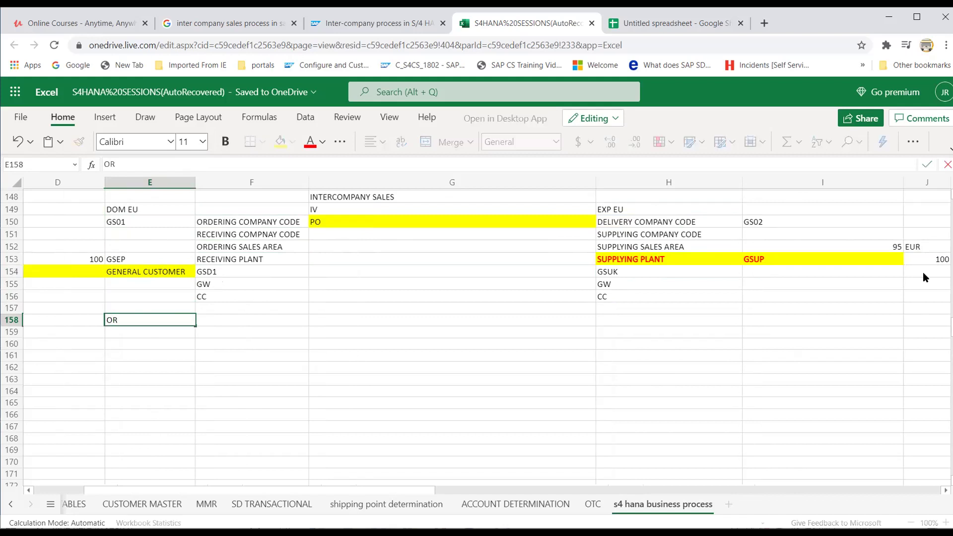
pyautogui.press('Tab')
pyautogui.write('DLV')
pyautogui.press('Tab')
pyautogui.write('BILLING')
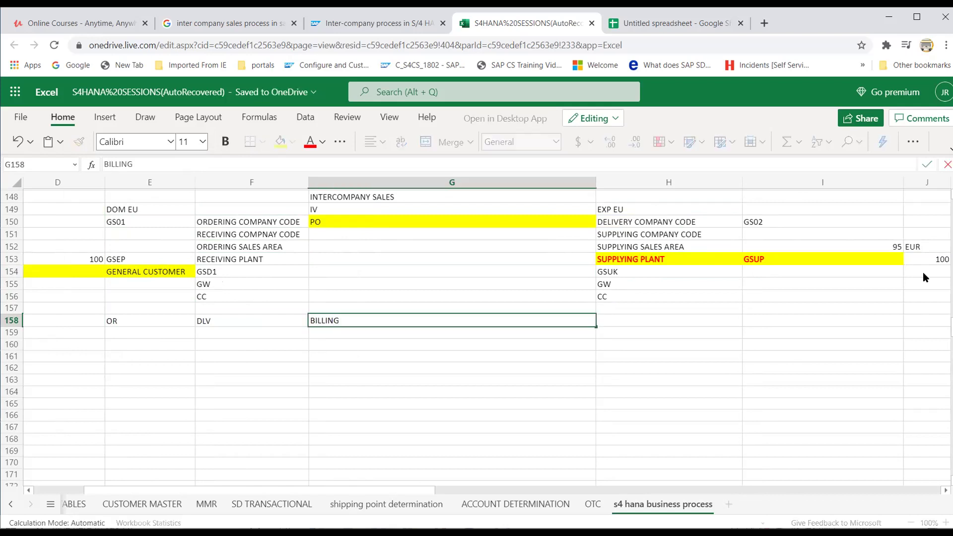
pyautogui.press('Left')
pyautogui.press('Up')
# Enter 100 under each of OR, DLV and BILLING in row 159.
pyautogui.press('Down')
pyautogui.press('Down')
pyautogui.press('Left')
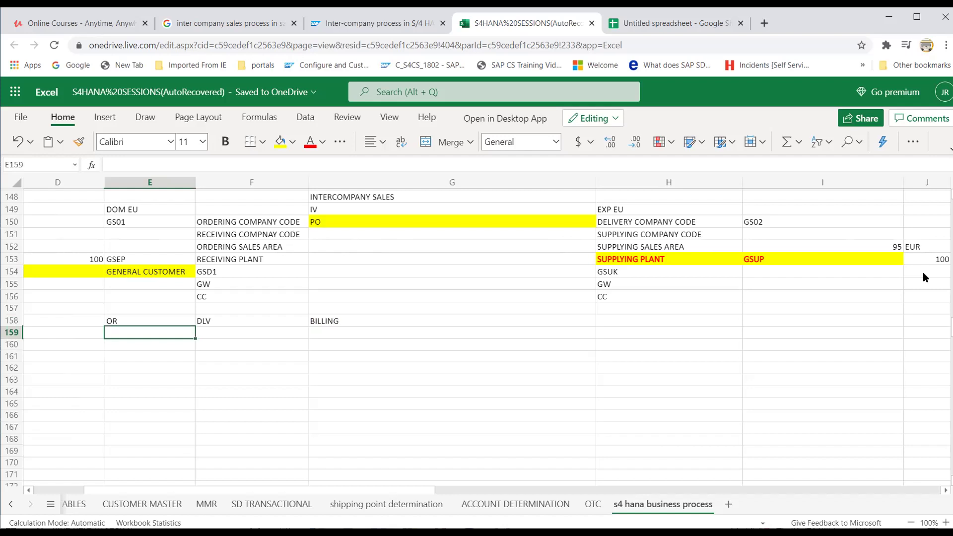
pyautogui.write('100')
pyautogui.press('Tab')
pyautogui.write('100')
pyautogui.press('Tab')
pyautogui.write('100')
pyautogui.press('Left')
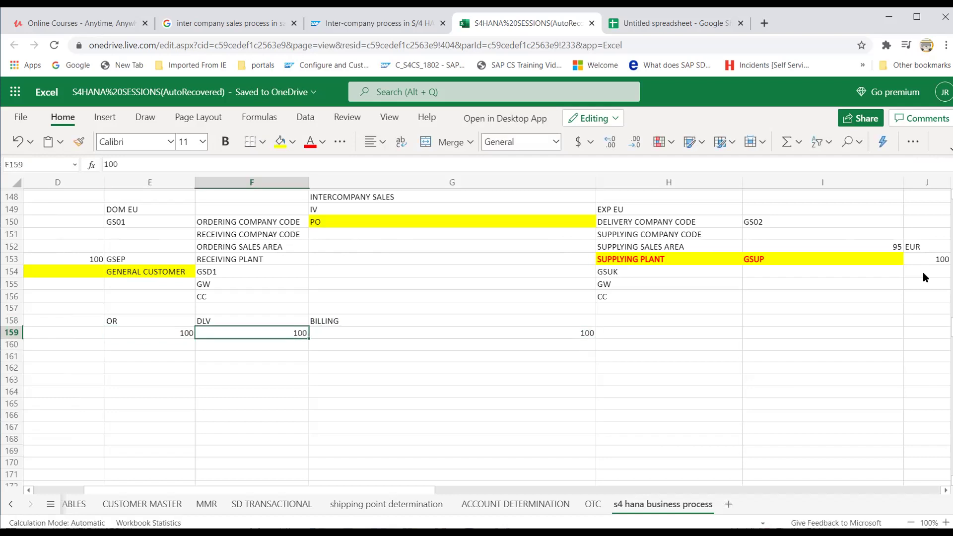
# Make GSEP in E153 bold and clear the 100 beside it in D153.
pyautogui.press('Up')
pyautogui.press('Up')
pyautogui.press('Up')
pyautogui.press('Up')
pyautogui.press('Up')
pyautogui.press('Up')
pyautogui.press('Left')
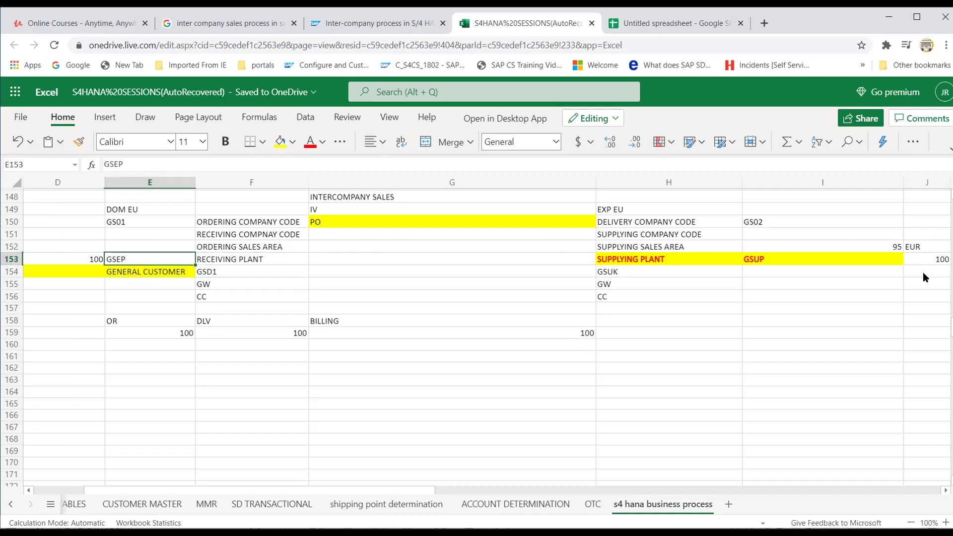
pyautogui.hotkey('ctrl', 'b')
pyautogui.press('Down')
pyautogui.press('Down')
pyautogui.press('Down')
pyautogui.press('Down')
pyautogui.press('Down')
pyautogui.press('Down')
pyautogui.press('Down')
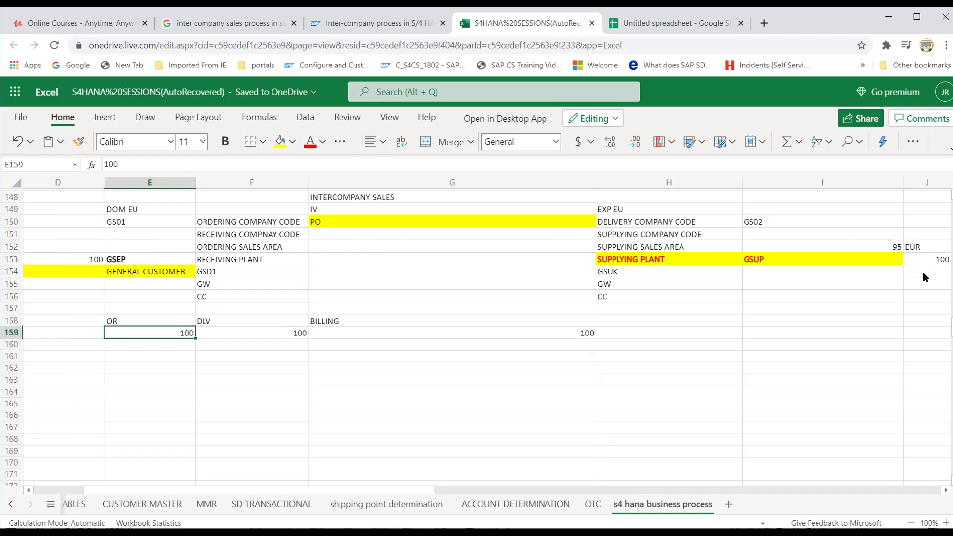
pyautogui.press('Up')
pyautogui.press('Up')
pyautogui.press('Up')
pyautogui.press('Up')
pyautogui.press('Up')
pyautogui.press('Up')
pyautogui.press('Left')
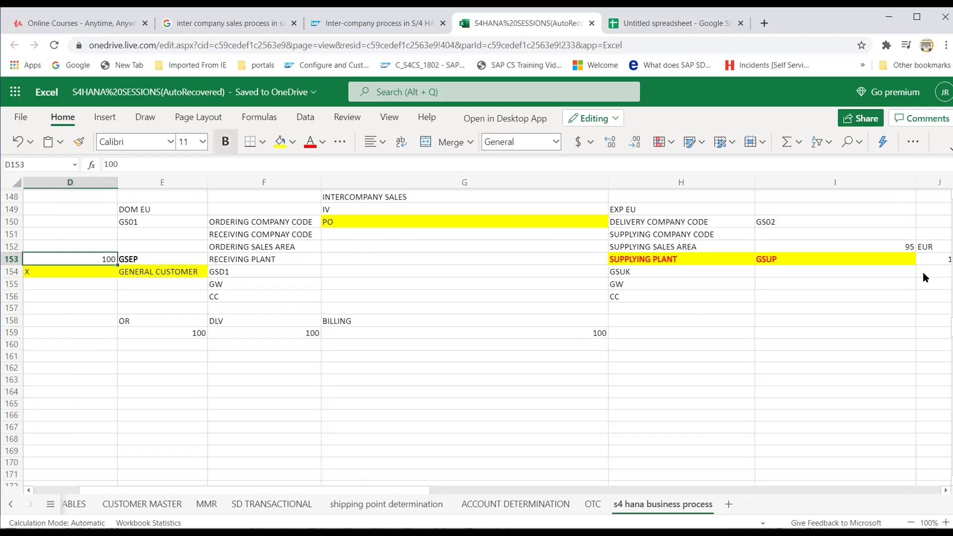
pyautogui.press('Delete')
# Review the company code, PO and plant labels around row 153.
pyautogui.press('Right')
pyautogui.press('Right')
pyautogui.press('Right')
pyautogui.press('Right')
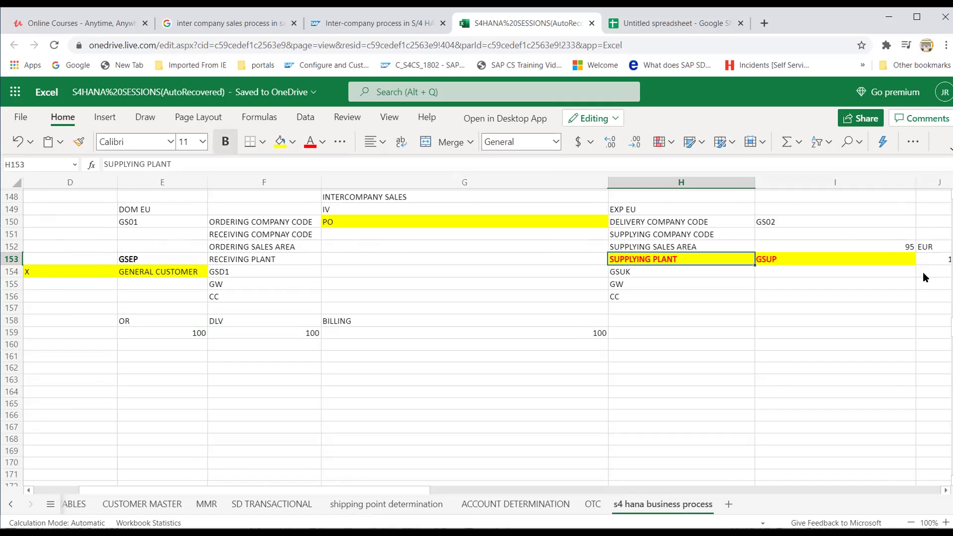
pyautogui.press('Right')
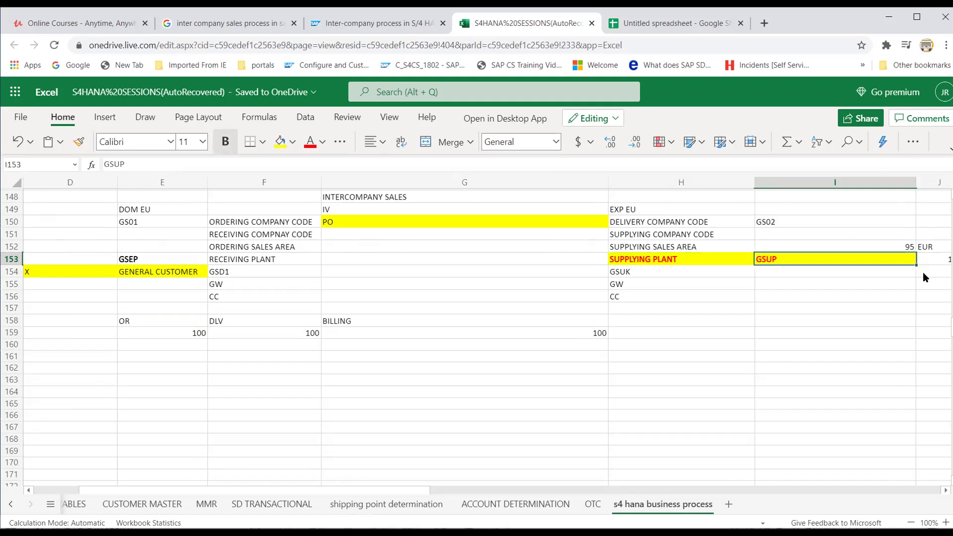
pyautogui.press('Left')
pyautogui.press('Up')
pyautogui.press('Up')
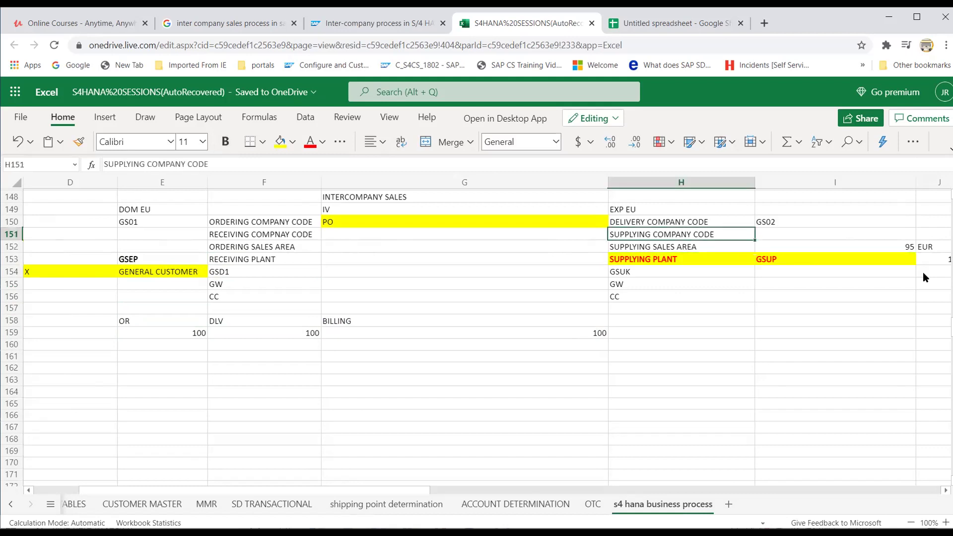
pyautogui.press('Up')
pyautogui.press('Left')
pyautogui.press('Left')
pyautogui.press('Right')
pyautogui.press('Left')
pyautogui.press('Right')
pyautogui.press('Right')
pyautogui.press('Down')
pyautogui.press('Down')
pyautogui.press('Down')
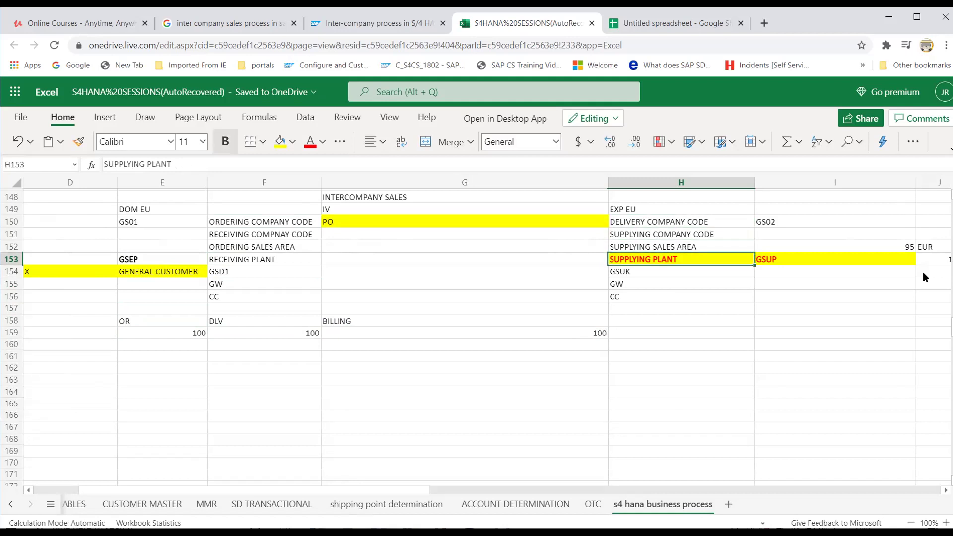
pyautogui.press('Right')
pyautogui.press('Left')
pyautogui.press('Left')
pyautogui.press('Left')
pyautogui.press('Left')
pyautogui.press('Down')
pyautogui.press('Down')
pyautogui.press('Down')
pyautogui.press('Down')
pyautogui.press('Down')
pyautogui.press('Down')
pyautogui.press('Down')
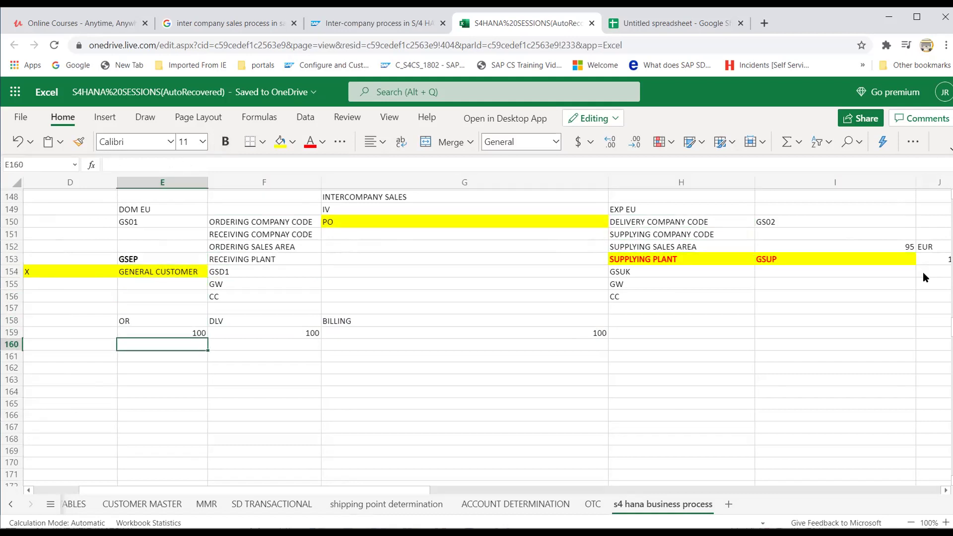
# Start row 160 with 100 under OR and the label GSUP in column D.
pyautogui.write('100')
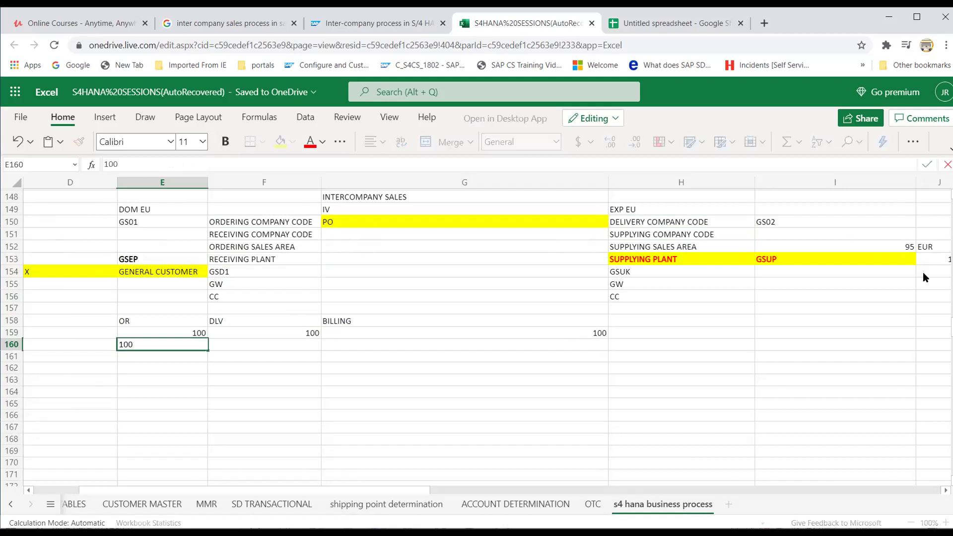
pyautogui.press('Left')
pyautogui.write('GSU')
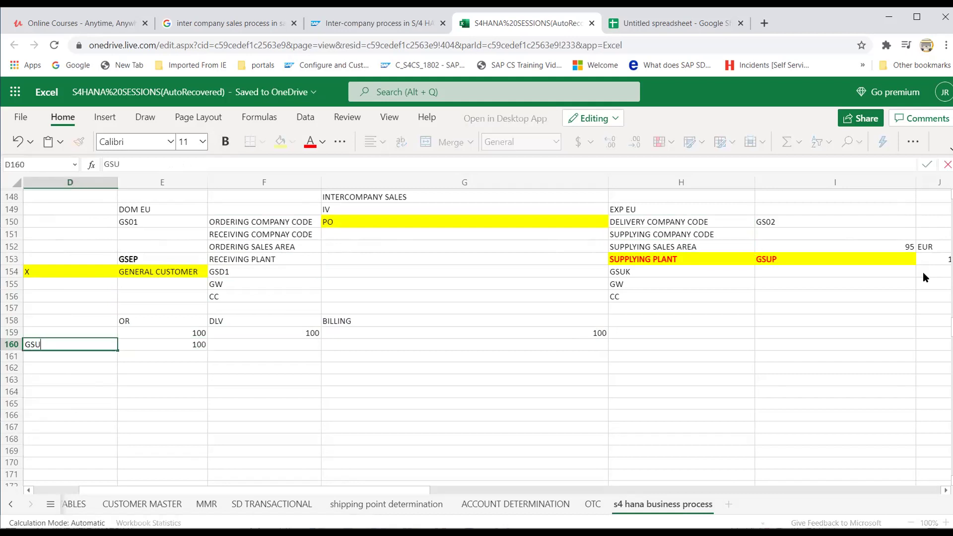
pyautogui.write('P')
pyautogui.press('Up')
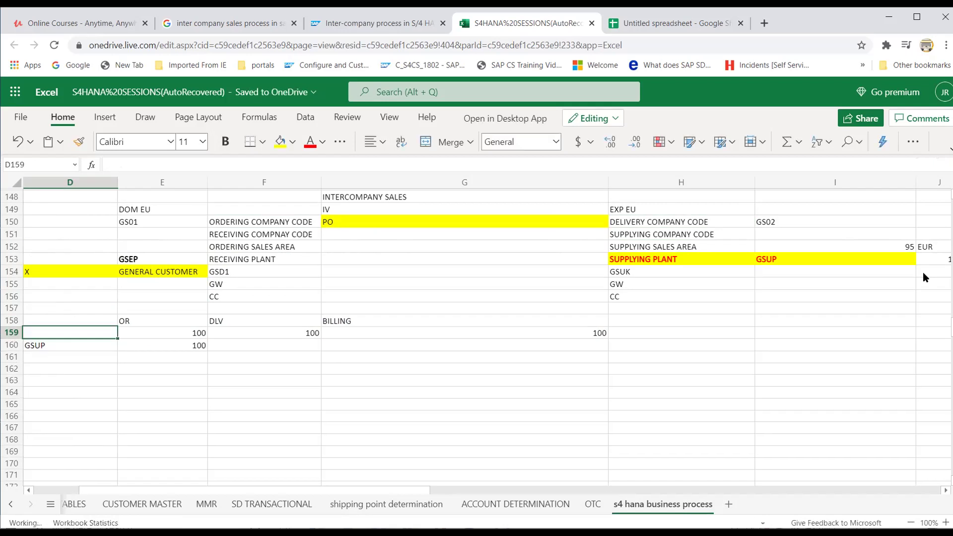
# Check the GSEP and GSUP rows and the emptied cell beside GSEP.
pyautogui.press('Up')
pyautogui.press('Down')
pyautogui.press('Down')
pyautogui.press('Up')
pyautogui.press('Right')
pyautogui.press('Left')
pyautogui.press('Down')
pyautogui.press('Up')
pyautogui.press('Down')
pyautogui.press('Up')
pyautogui.press('Up')
pyautogui.press('Up')
pyautogui.press('Up')
pyautogui.press('Up')
pyautogui.press('Up')
pyautogui.press('Up')
pyautogui.press('Right')
pyautogui.press('Left')
pyautogui.press('Right')
pyautogui.press('Left')
pyautogui.press('Down')
pyautogui.press('Down')
pyautogui.press('Down')
pyautogui.press('Down')
pyautogui.press('Down')
pyautogui.press('Down')
pyautogui.press('Up')
pyautogui.press('Up')
pyautogui.press('Down')
pyautogui.press('Down')
pyautogui.press('Down')
pyautogui.press('Right')
pyautogui.press('Right')
pyautogui.press('Left')
pyautogui.press('Left')
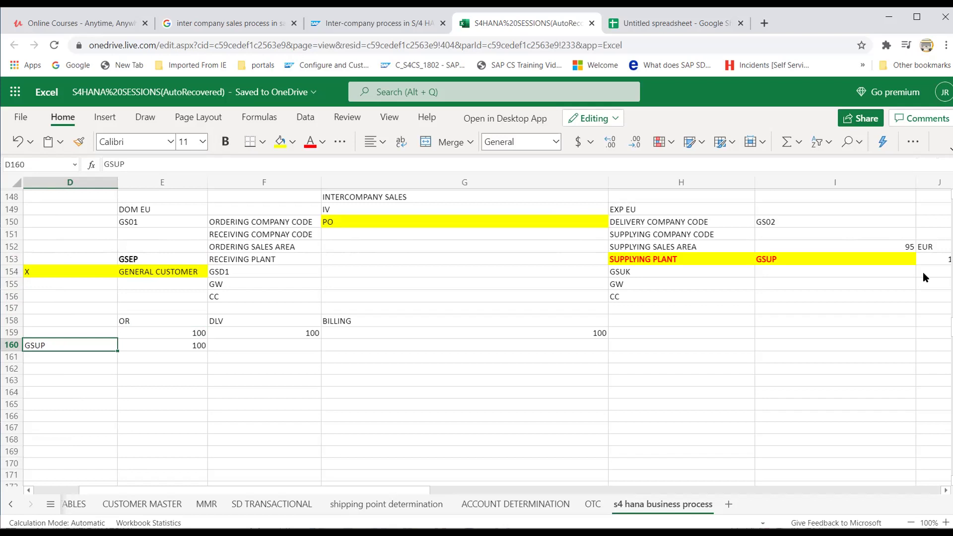
pyautogui.press('Right')
pyautogui.press('Left')
pyautogui.press('Right')
pyautogui.press('Left')
pyautogui.press('Right')
pyautogui.press('Left')
pyautogui.press('Right')
pyautogui.press('Left')
# Enter 100 under DLV and BILLING on the GSUP row.
pyautogui.press('Right')
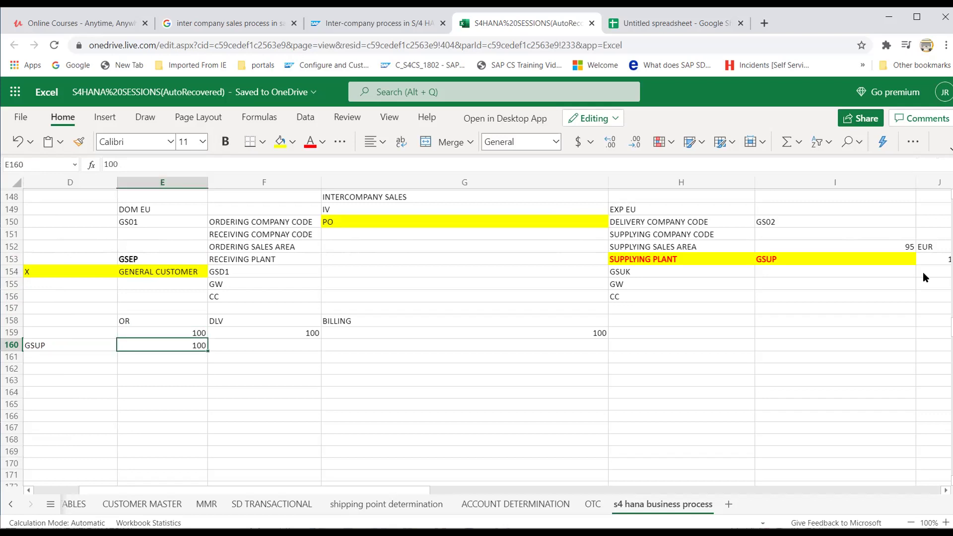
pyautogui.press('Right')
pyautogui.write('100')
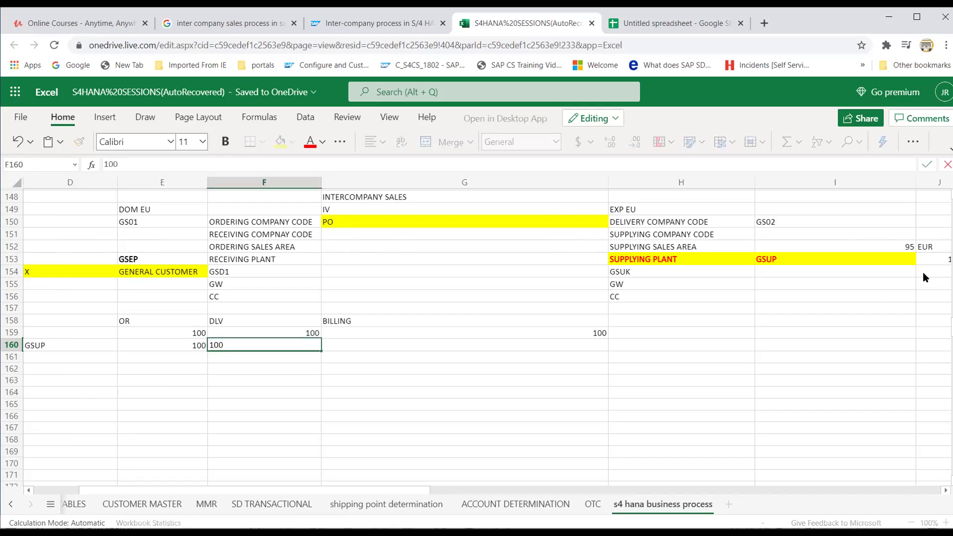
pyautogui.press('Right')
pyautogui.write('100')
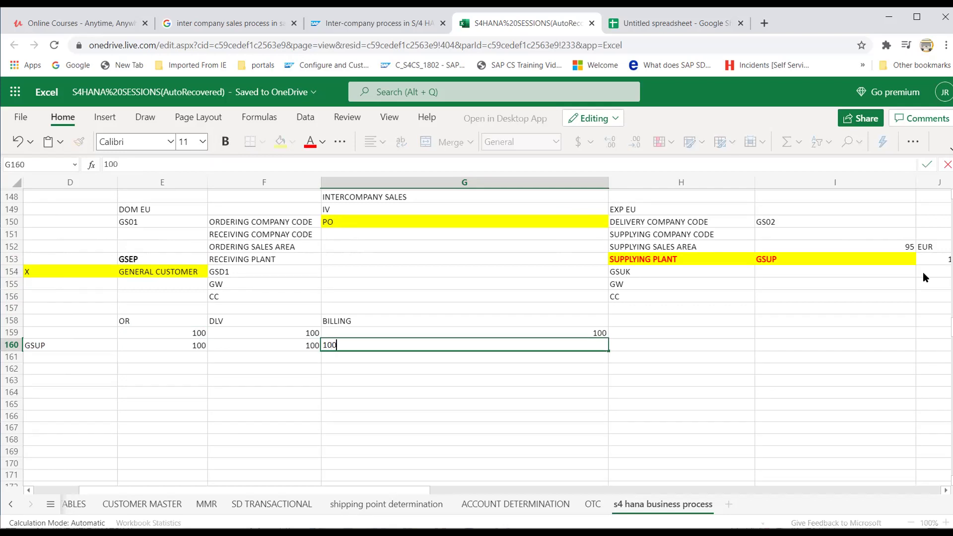
pyautogui.press('Left')
# Look over the ordering-side labels in column F up to ORDERING COMPANY CODE.
pyautogui.press('Up')
pyautogui.press('Up')
pyautogui.press('Up')
pyautogui.press('Up')
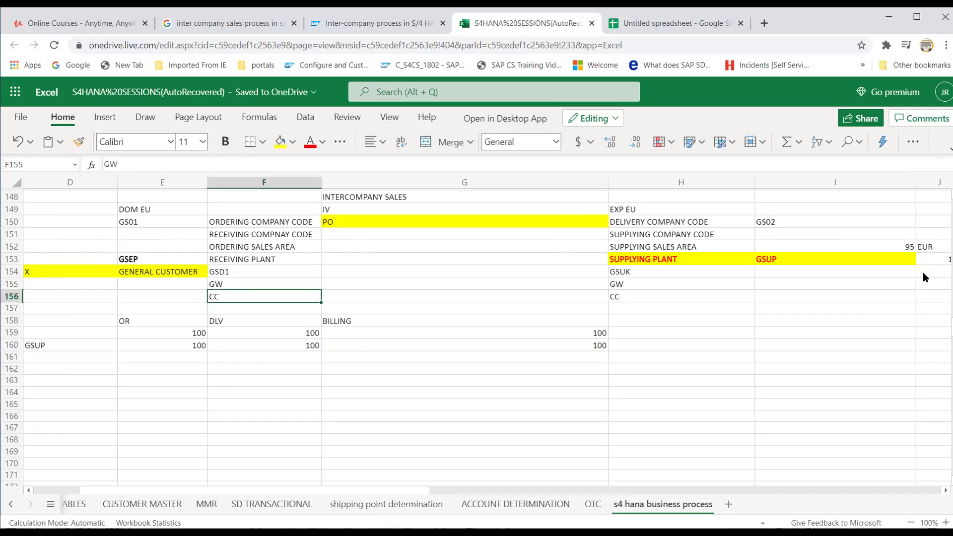
pyautogui.press('Up')
pyautogui.press('Up')
pyautogui.press('Up')
pyautogui.press('Up')
pyautogui.press('Down')
pyautogui.press('Down')
pyautogui.press('Down')
pyautogui.press('Down')
pyautogui.press('Down')
pyautogui.press('Down')
pyautogui.press('Up')
pyautogui.press('Up')
pyautogui.press('Up')
pyautogui.press('Up')
pyautogui.press('Up')
pyautogui.press('Up')
pyautogui.press('Up')
pyautogui.press('Up')
# Label the empty cell beside GSEP in D153 as F2.
pyautogui.press('Left')
pyautogui.press('Right')
pyautogui.press('Down')
pyautogui.press('Down')
pyautogui.press('Down')
pyautogui.press('Down')
pyautogui.press('Down')
pyautogui.press('Up')
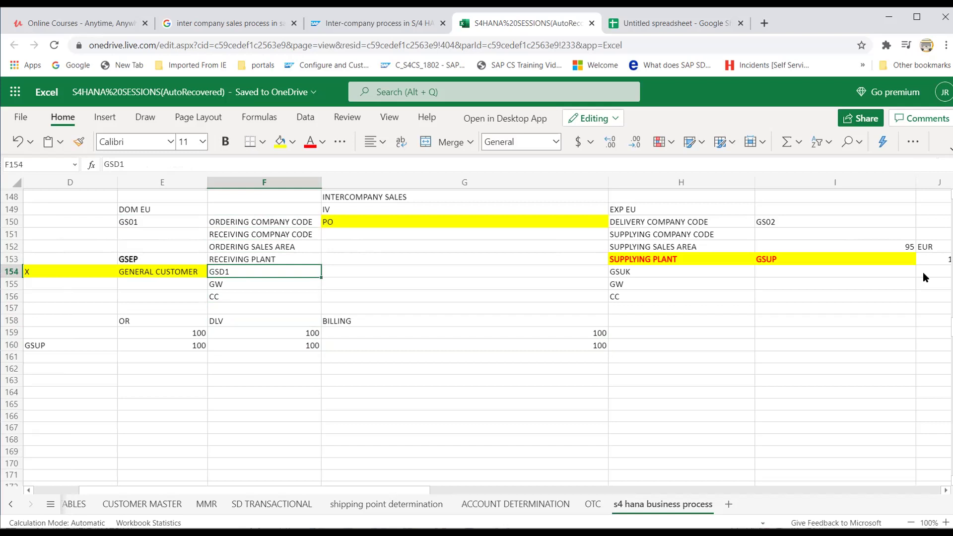
pyautogui.press('Left')
pyautogui.press('Left')
pyautogui.press('Up')
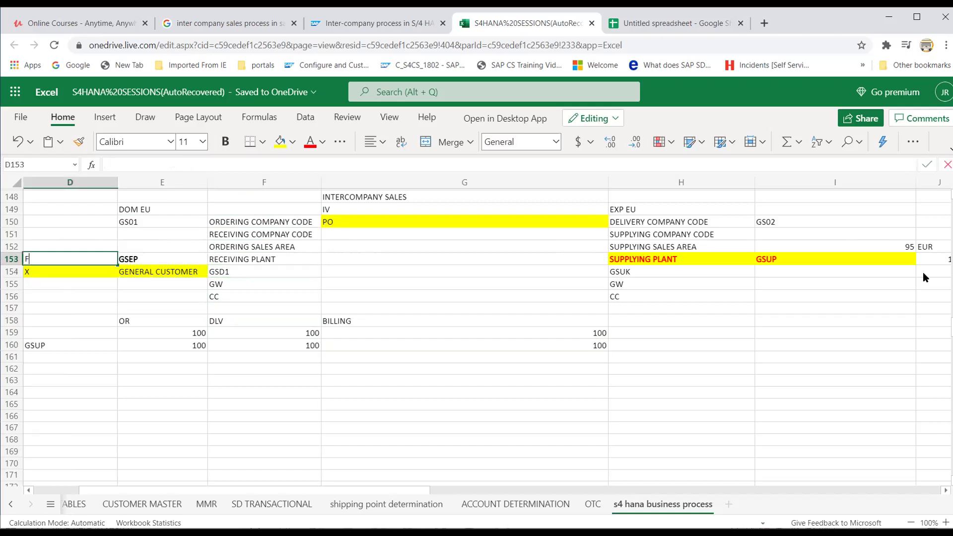
pyautogui.write('F2')
pyautogui.press('Return')
# Review the receiving- and supplying-side entries and the plant row.
pyautogui.press('Right')
pyautogui.press('Right')
pyautogui.press('Down')
pyautogui.press('Down')
pyautogui.press('Down')
pyautogui.press('Down')
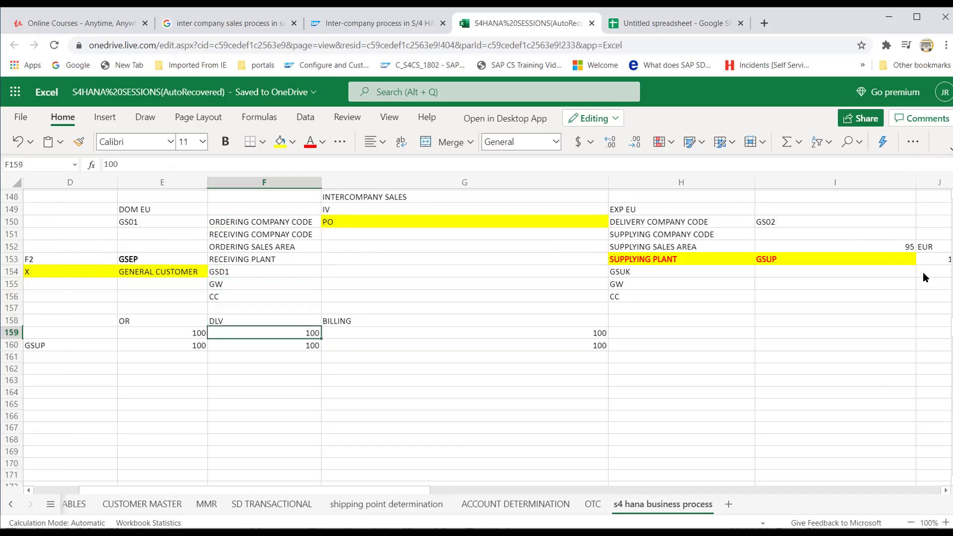
pyautogui.press('Right')
pyautogui.press('Right')
pyautogui.press('Up')
pyautogui.press('Up')
pyautogui.press('Up')
pyautogui.press('Up')
pyautogui.press('Up')
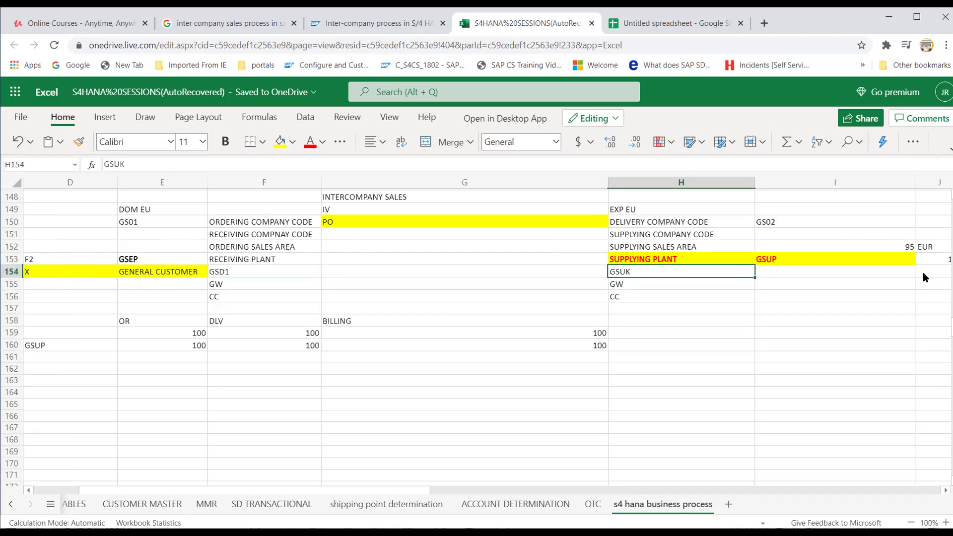
pyautogui.press('Up')
pyautogui.press('Up')
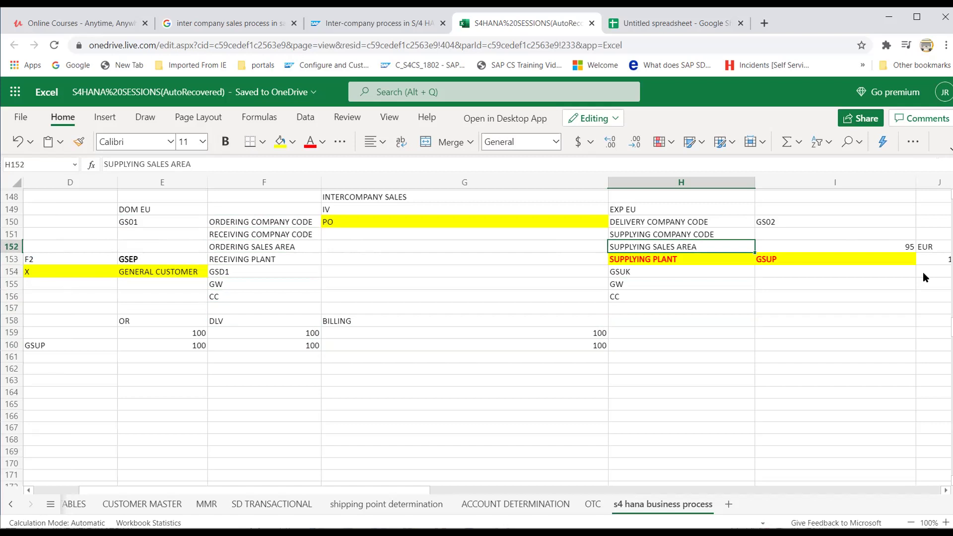
pyautogui.press('Down')
pyautogui.press('Right')
pyautogui.press('Left')
pyautogui.press('Left')
pyautogui.press('Left')
pyautogui.press('Left')
pyautogui.press('Right')
pyautogui.press('Right')
pyautogui.press('Right')
pyautogui.press('Right')
pyautogui.press('Left')
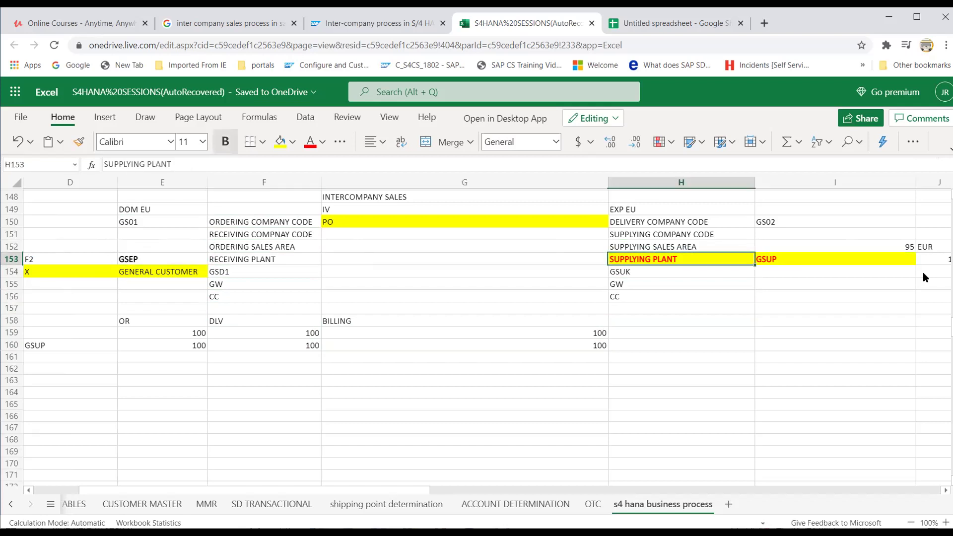
pyautogui.press('Up')
pyautogui.press('Up')
pyautogui.press('Up')
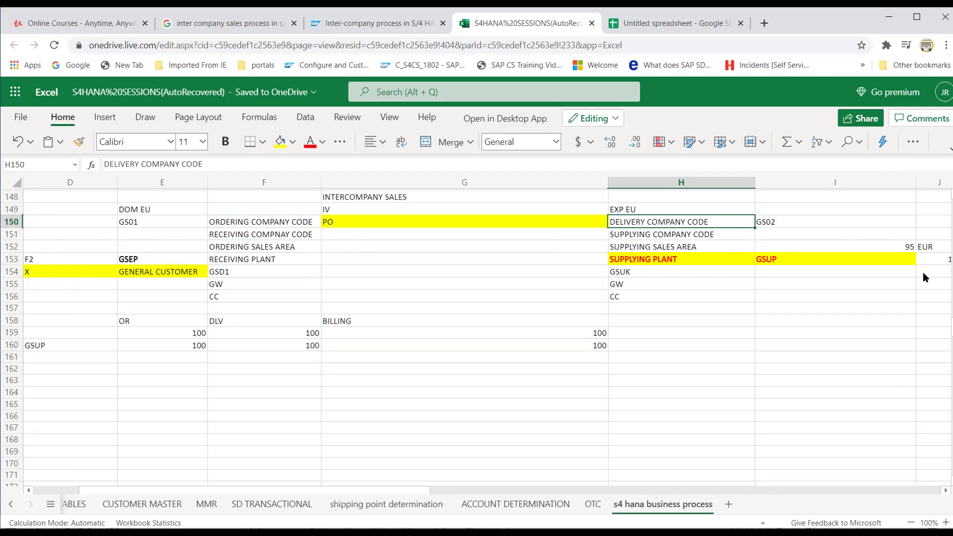
pyautogui.press('Left')
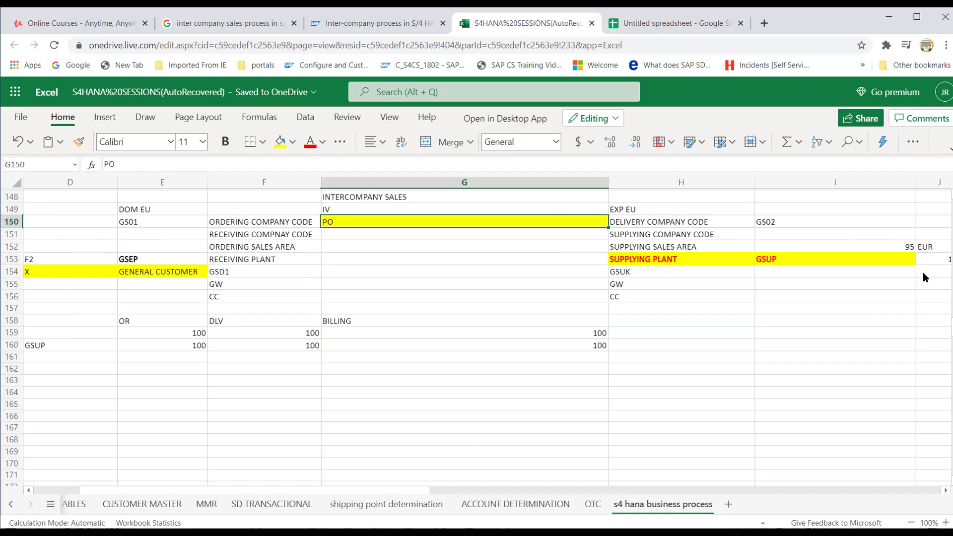
pyautogui.press('Left')
pyautogui.press('Right')
# Make the IV heading above PO bold.
pyautogui.press('Up')
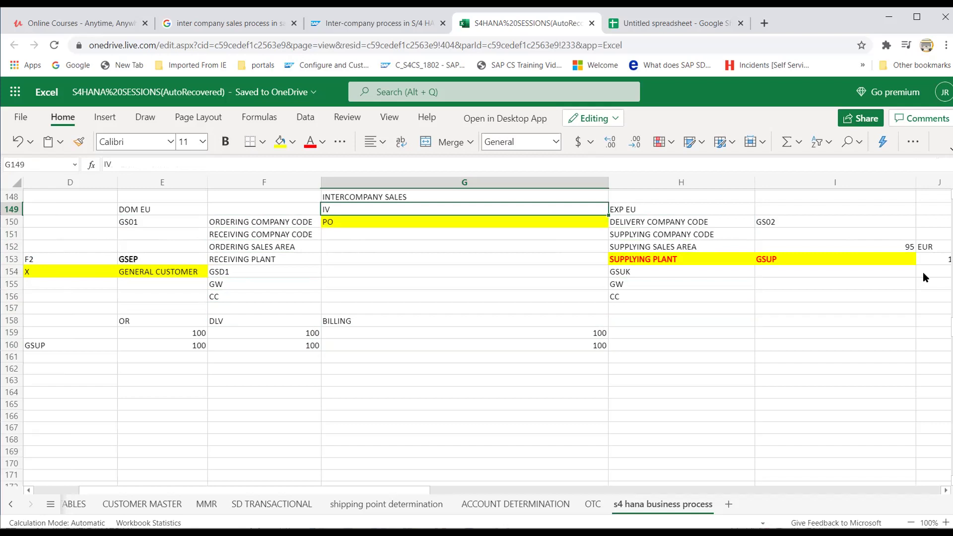
pyautogui.hotkey('ctrl', 'b')
pyautogui.press('Down')
pyautogui.press('Down')
pyautogui.press('Up')
pyautogui.press('Up')
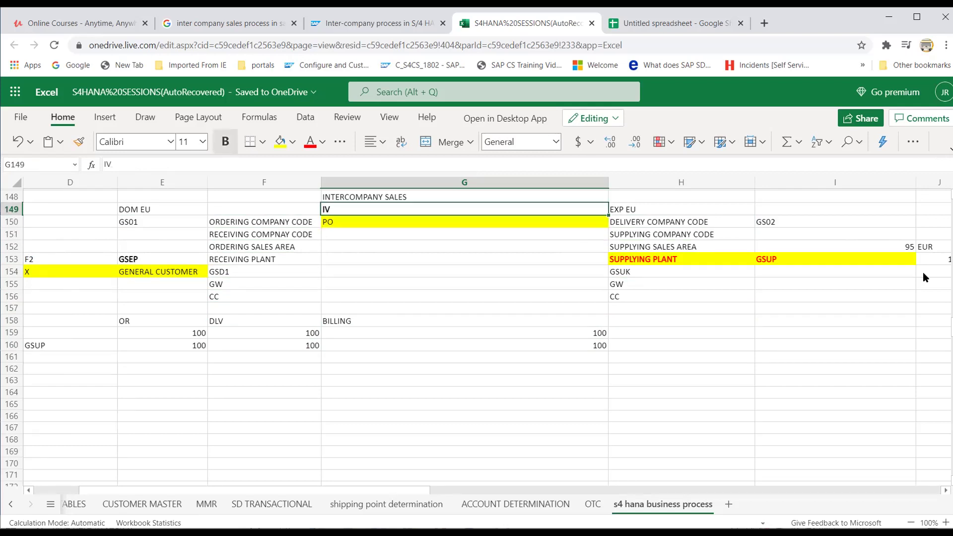
# Enter IV in D152 above F2, correcting the mistyped 1V.
pyautogui.press('Left')
pyautogui.press('Left')
pyautogui.press('Left')
pyautogui.press('Left')
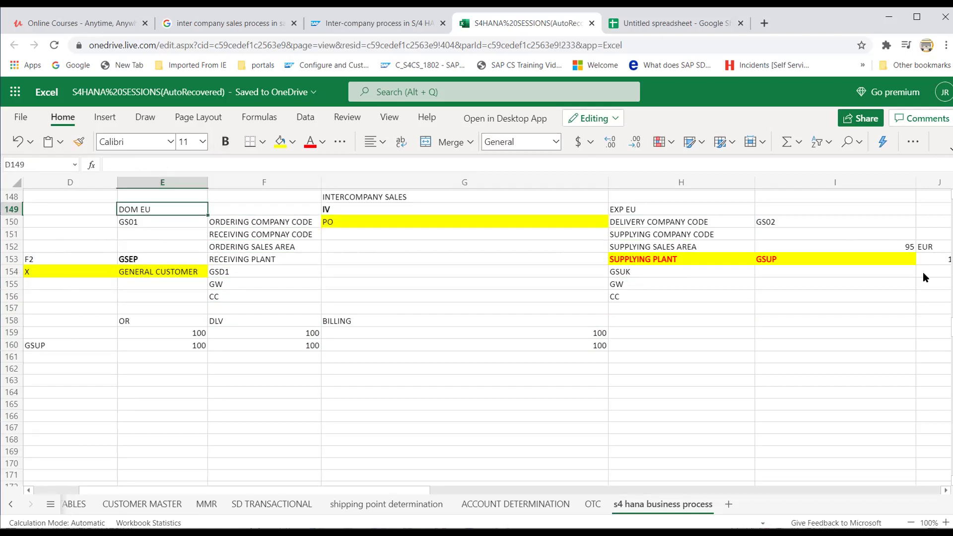
pyautogui.press('Right')
pyautogui.press('Right')
pyautogui.press('Right')
pyautogui.press('Right')
pyautogui.press('Right')
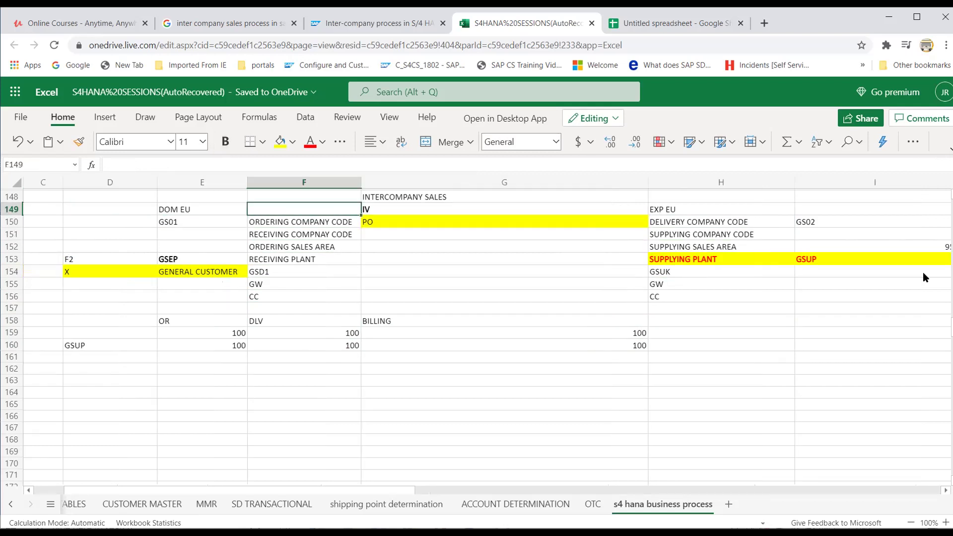
pyautogui.press('Down')
pyautogui.press('Down')
pyautogui.press('Down')
pyautogui.press('Down')
pyautogui.press('Down')
pyautogui.press('Down')
pyautogui.press('Down')
pyautogui.press('Down')
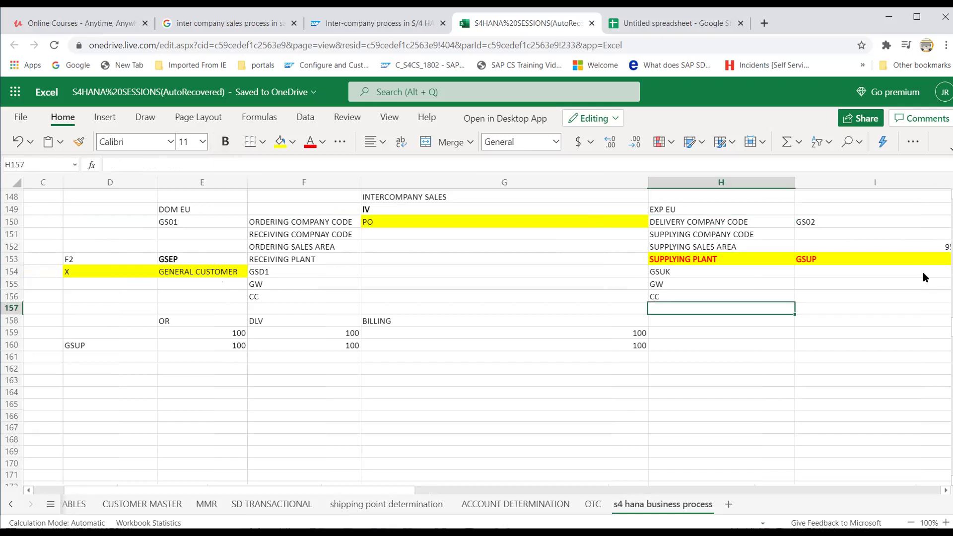
pyautogui.press('Left')
pyautogui.press('Left')
pyautogui.press('Left')
pyautogui.press('Left')
pyautogui.press('Left')
pyautogui.press('Left')
pyautogui.press('Right')
pyautogui.press('Right')
pyautogui.press('Up')
pyautogui.press('Up')
pyautogui.press('Up')
pyautogui.press('Up')
pyautogui.press('Up')
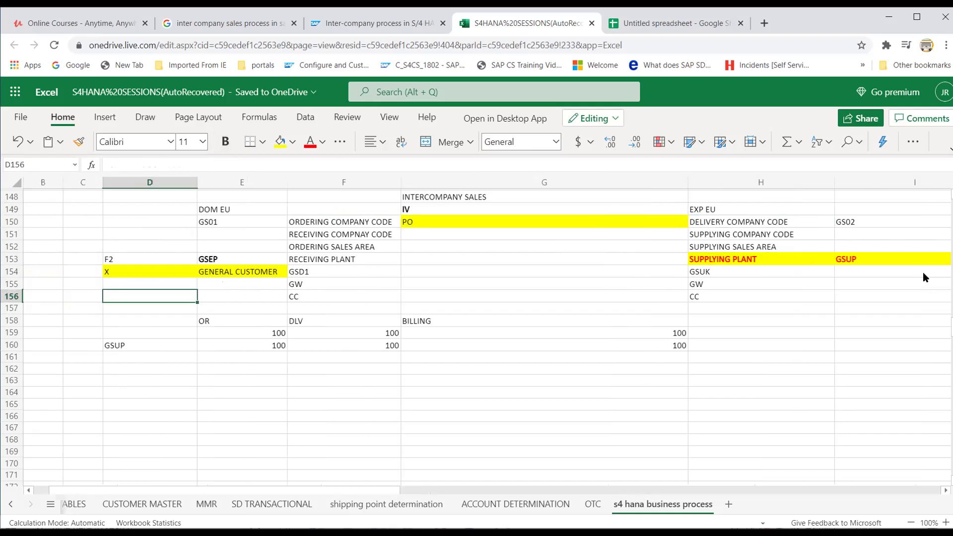
pyautogui.write('1V')
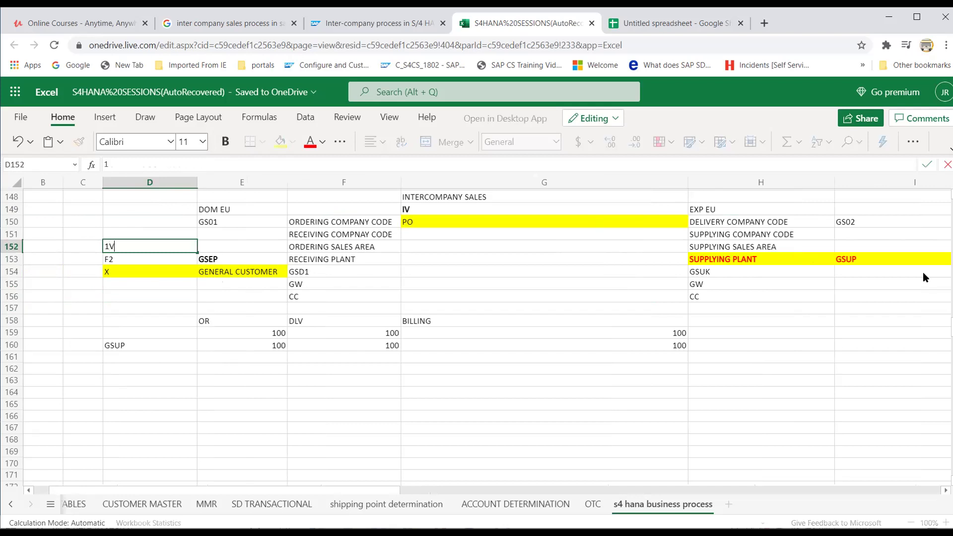
pyautogui.press('Return')
pyautogui.press('Up')
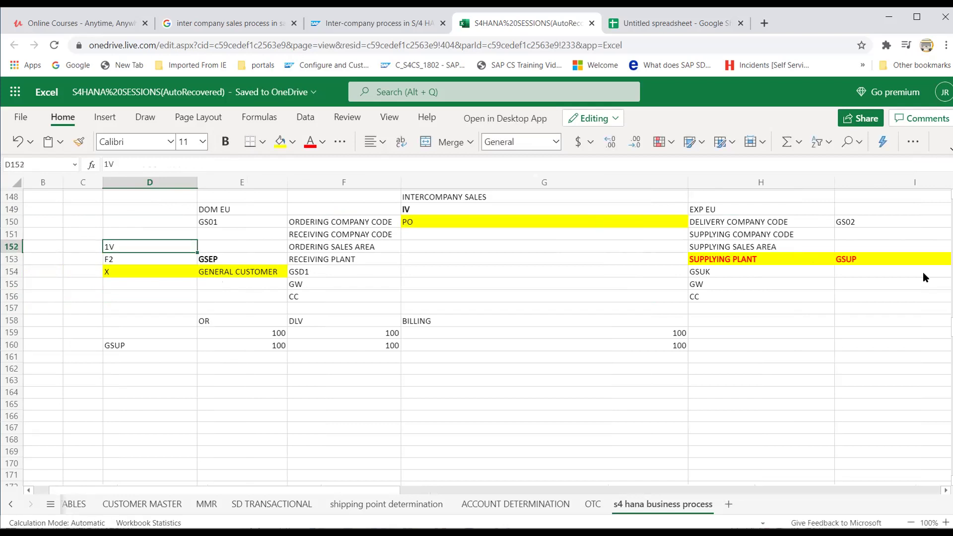
pyautogui.write('IV')
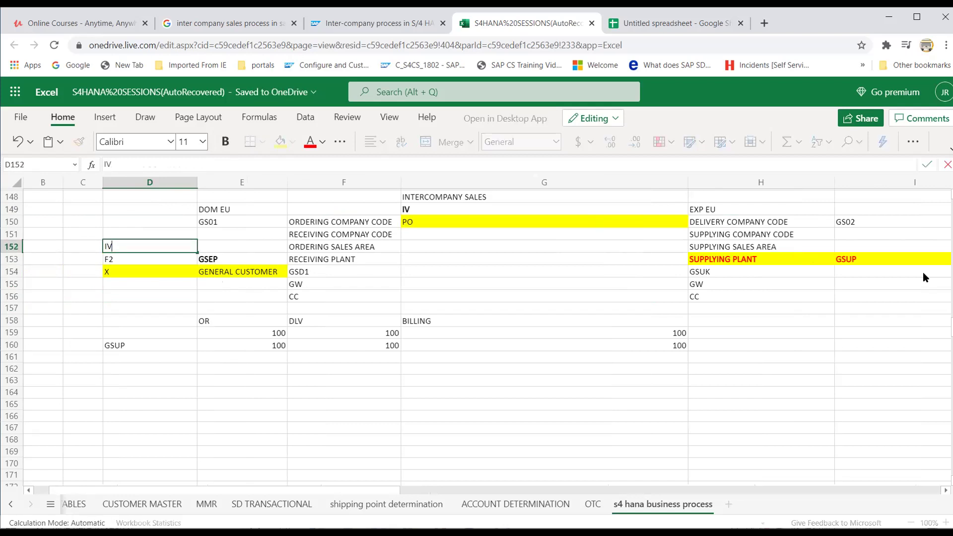
pyautogui.press('Return')
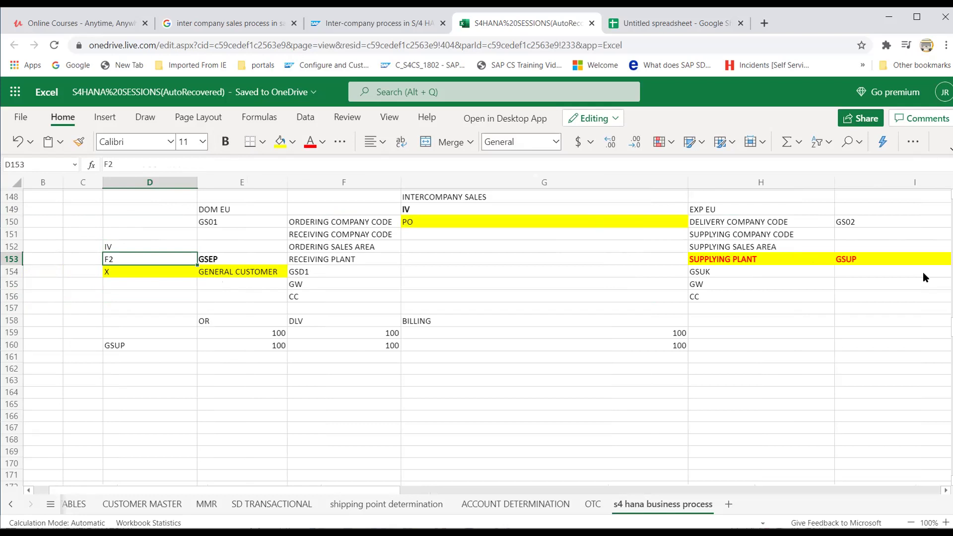
# Compare the IV and F2 labels in column D with the nearby entries.
pyautogui.press('Up')
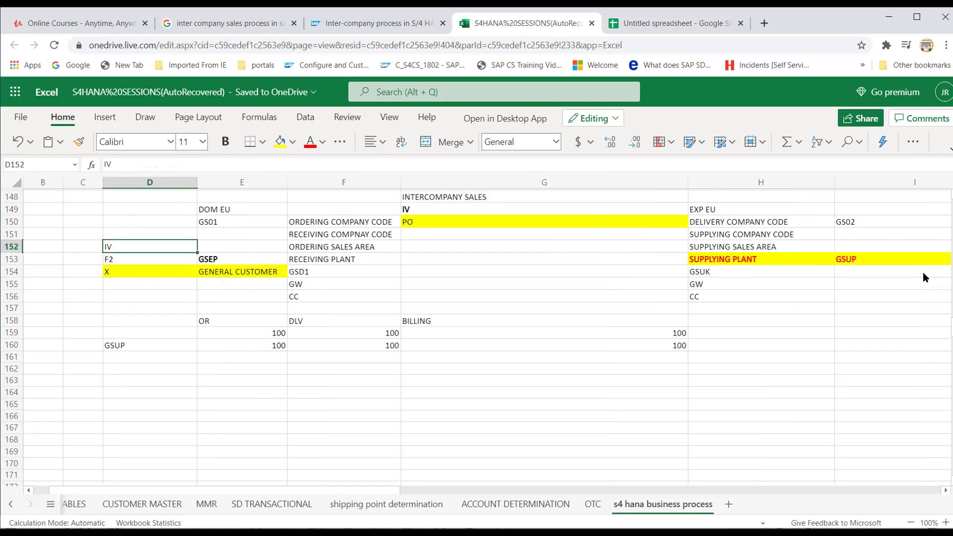
pyautogui.press('Down')
pyautogui.press('Up')
pyautogui.press('Down')
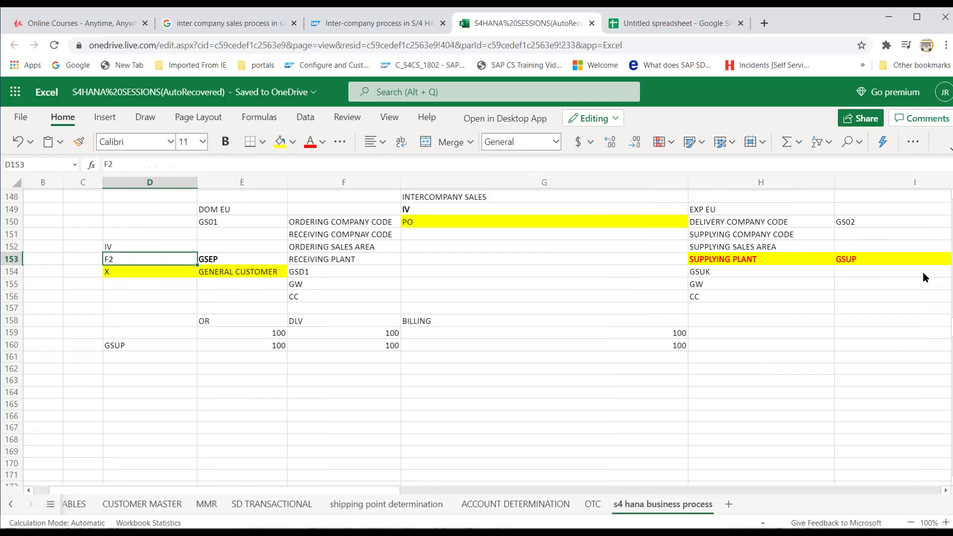
pyautogui.press('Left')
pyautogui.press('Right')
pyautogui.press('Right')
pyautogui.press('Right')
pyautogui.press('Right')
pyautogui.press('Left')
pyautogui.press('Left')
pyautogui.press('Left')
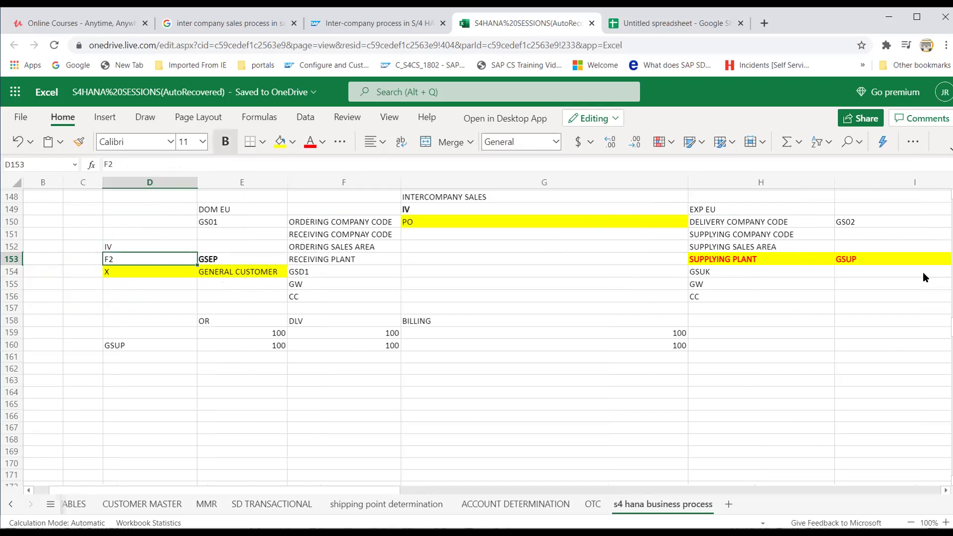
pyautogui.press('Up')
pyautogui.press('Down')
pyautogui.press('Up')
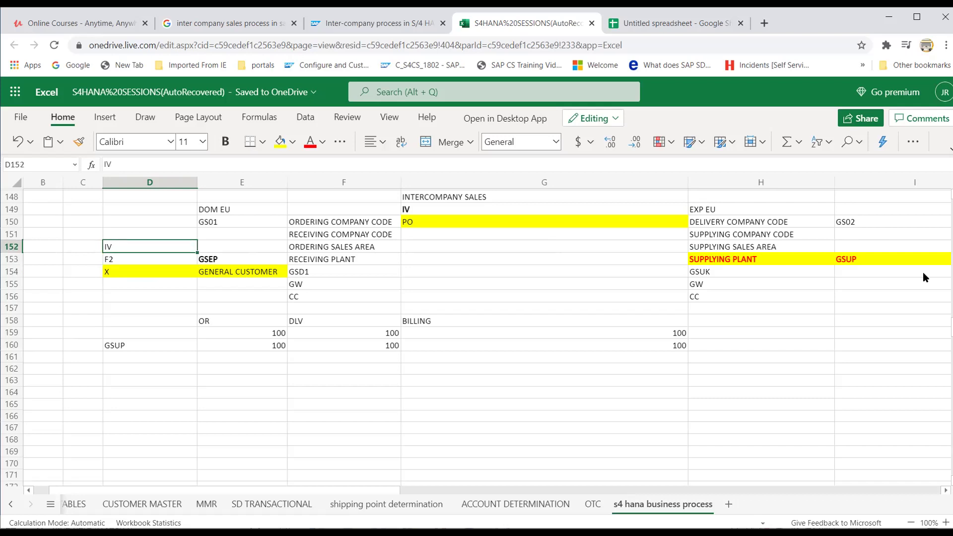
pyautogui.press('Down')
pyautogui.press('Up')
pyautogui.press('Right')
pyautogui.press('Right')
pyautogui.press('Left')
pyautogui.press('Left')
pyautogui.press('Right')
pyautogui.press('Right')
pyautogui.press('Right')
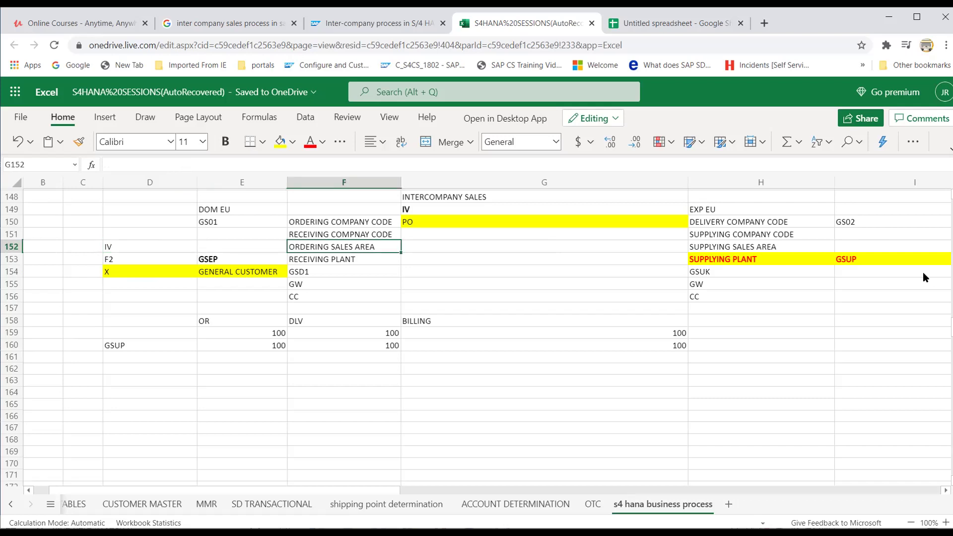
# Bold the INTERCOMPANY SALES title in G148.
pyautogui.press('Right')
pyautogui.press('Right')
pyautogui.press('Left')
pyautogui.press('Left')
pyautogui.press('Left')
pyautogui.press('Right')
pyautogui.press('Up')
pyautogui.press('Up')
pyautogui.press('Up')
pyautogui.press('Up')
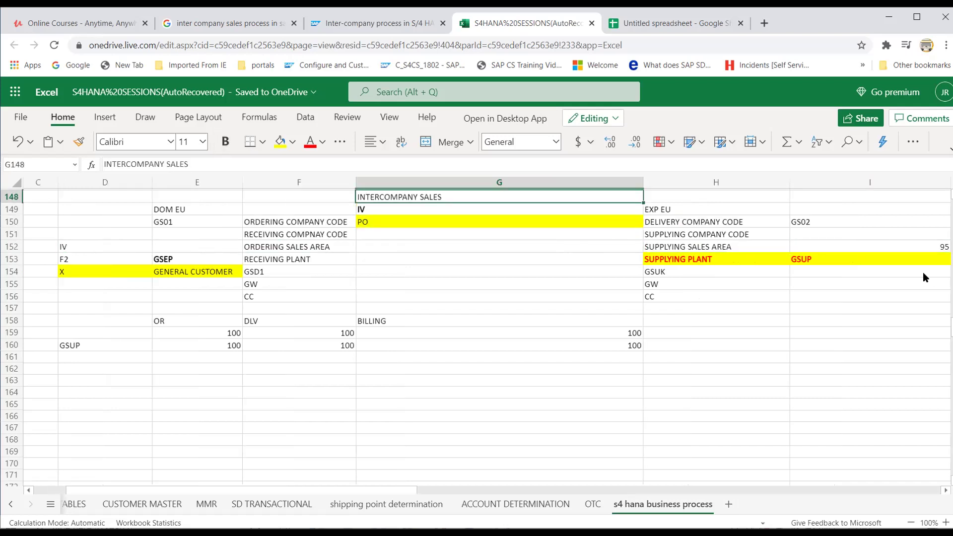
pyautogui.hotkey('ctrl', 'b')
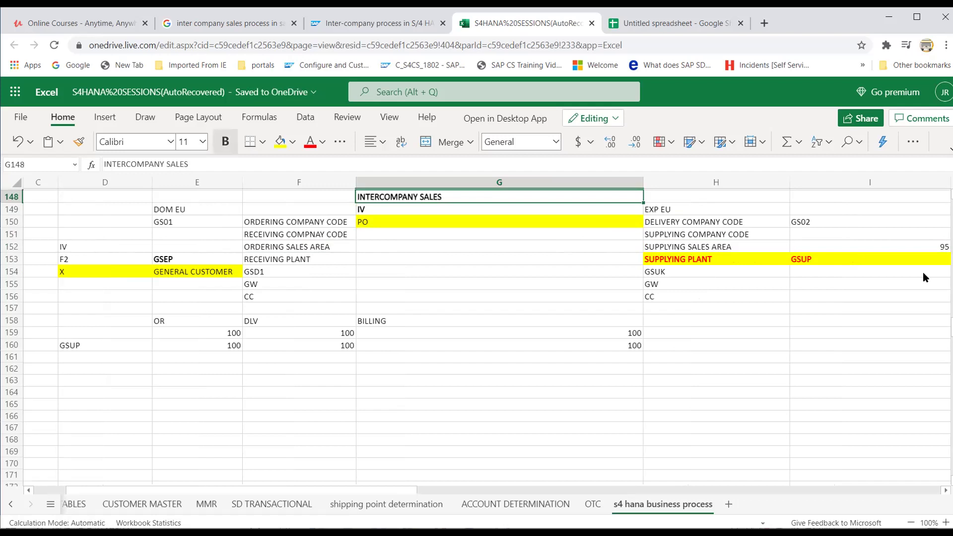
pyautogui.press('Down')
pyautogui.press('Down')
pyautogui.press('Down')
pyautogui.press('Down')
pyautogui.press('Down')
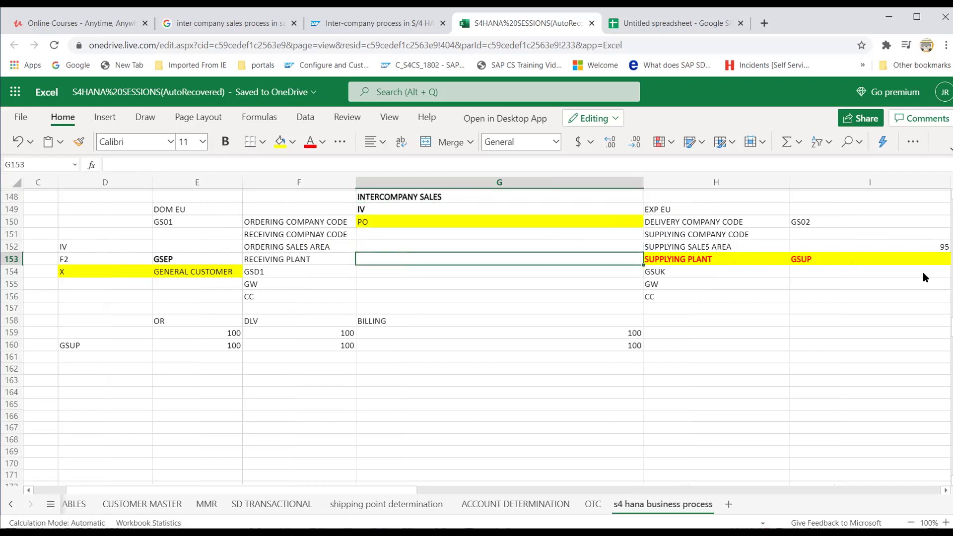
pyautogui.press('Down')
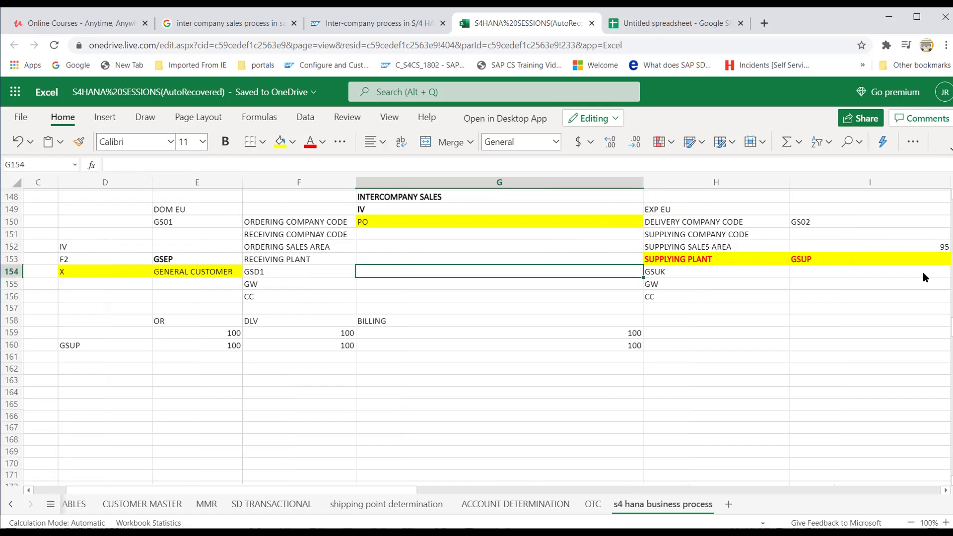